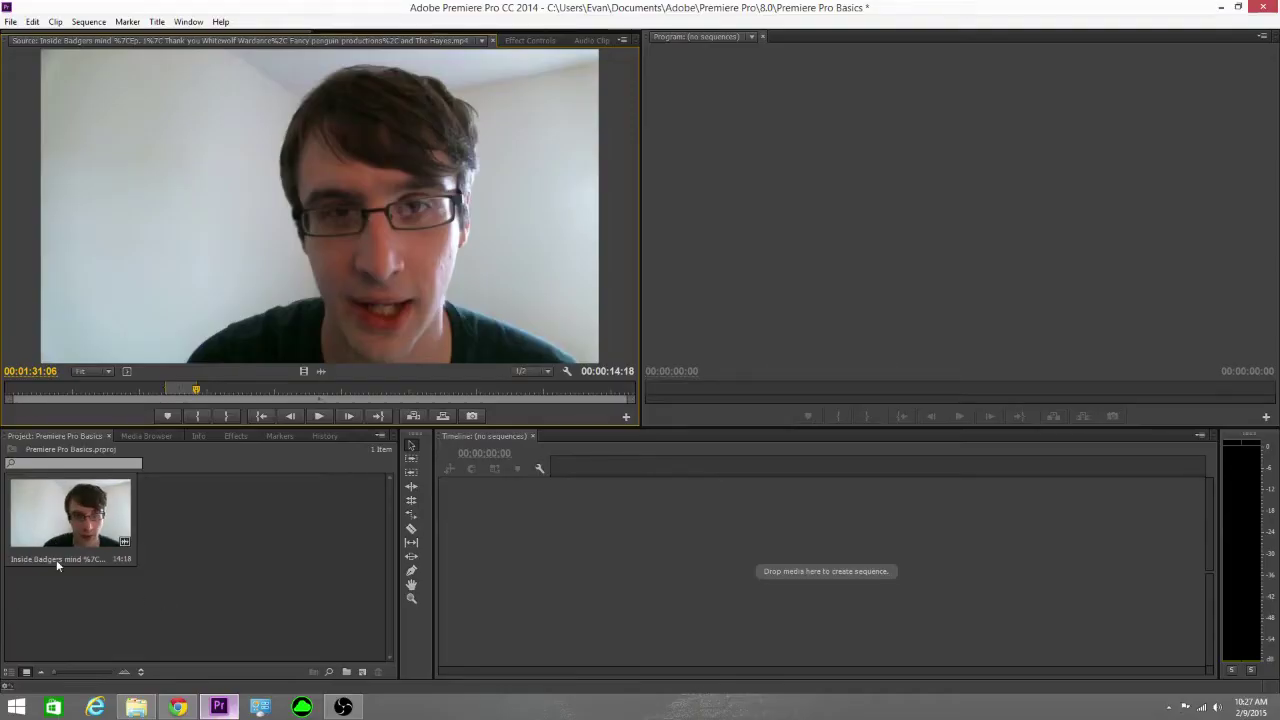
- Mark the webcam clip In at 00:01:56:07 and Out at 00:02:20:28, then build a sequence from it
double_click(230, 544)
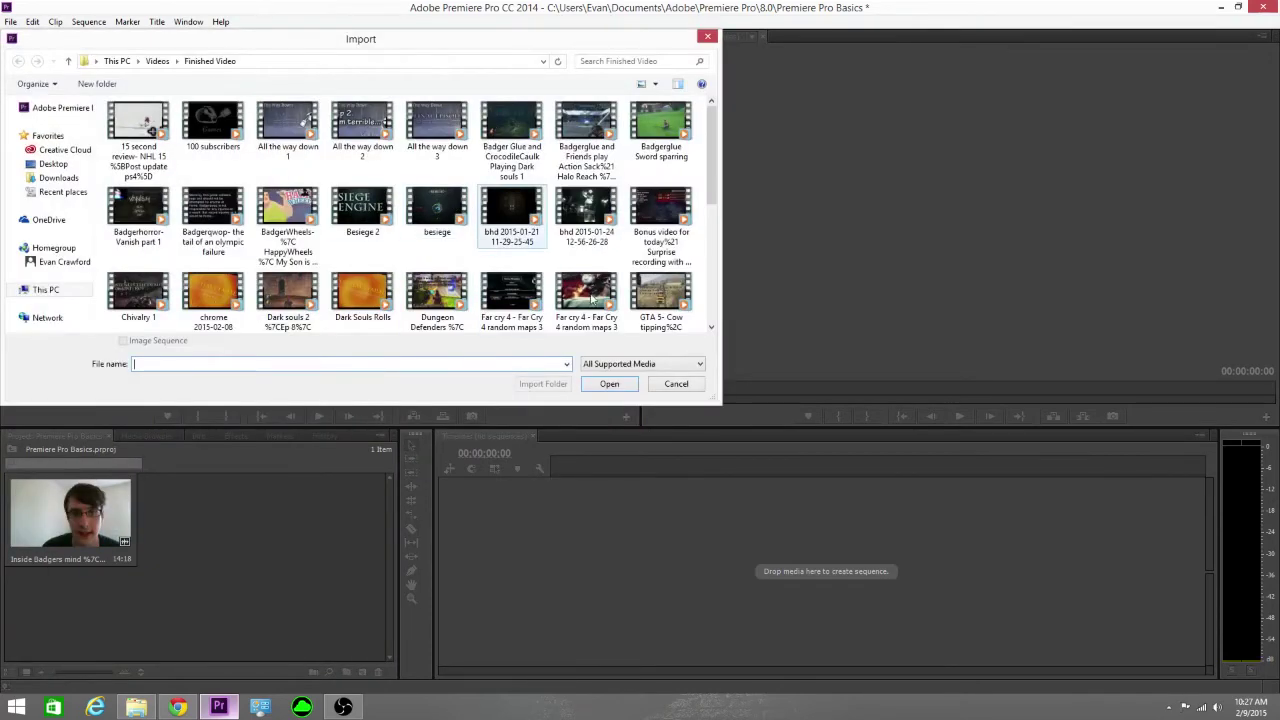
click(675, 384)
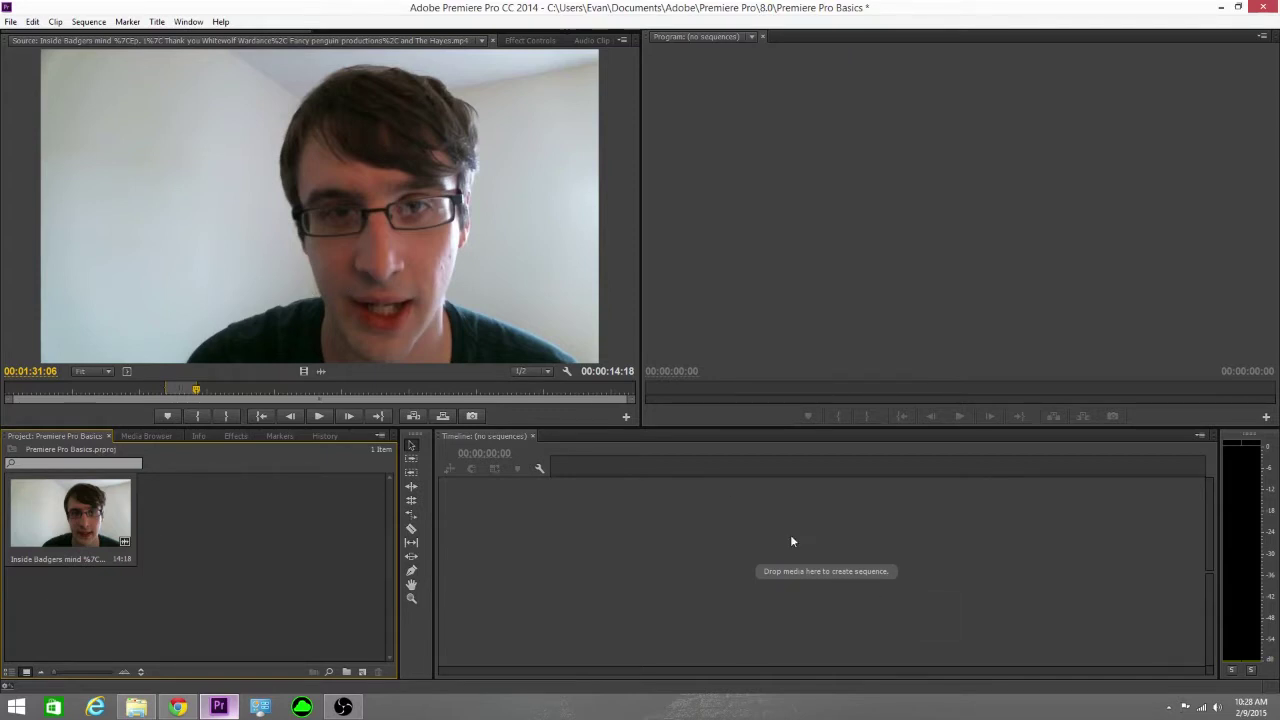
click(249, 390)
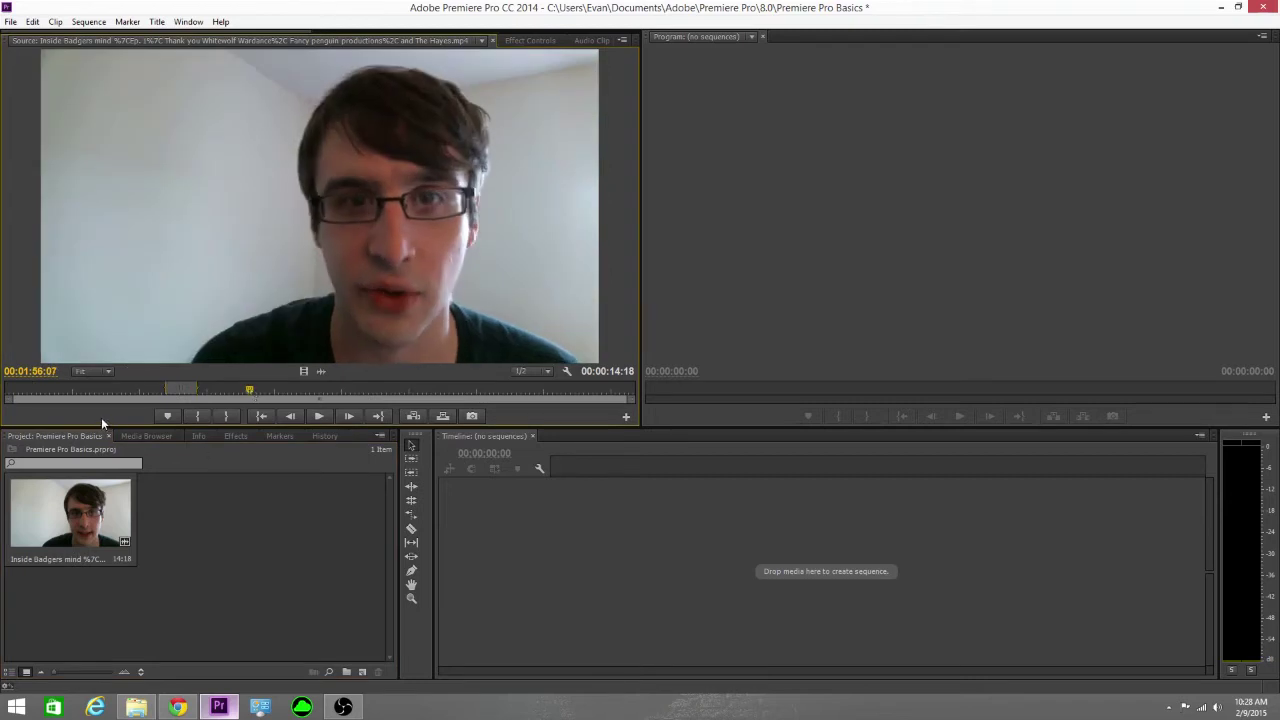
click(196, 417)
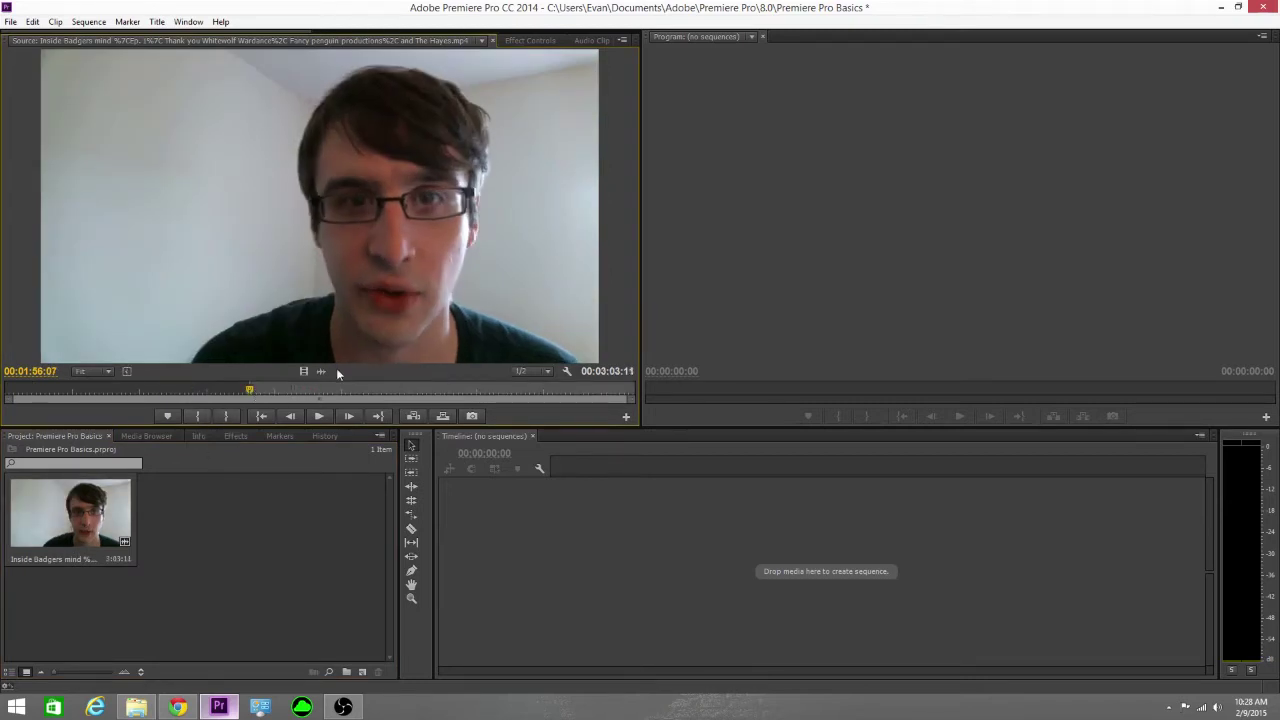
click(301, 391)
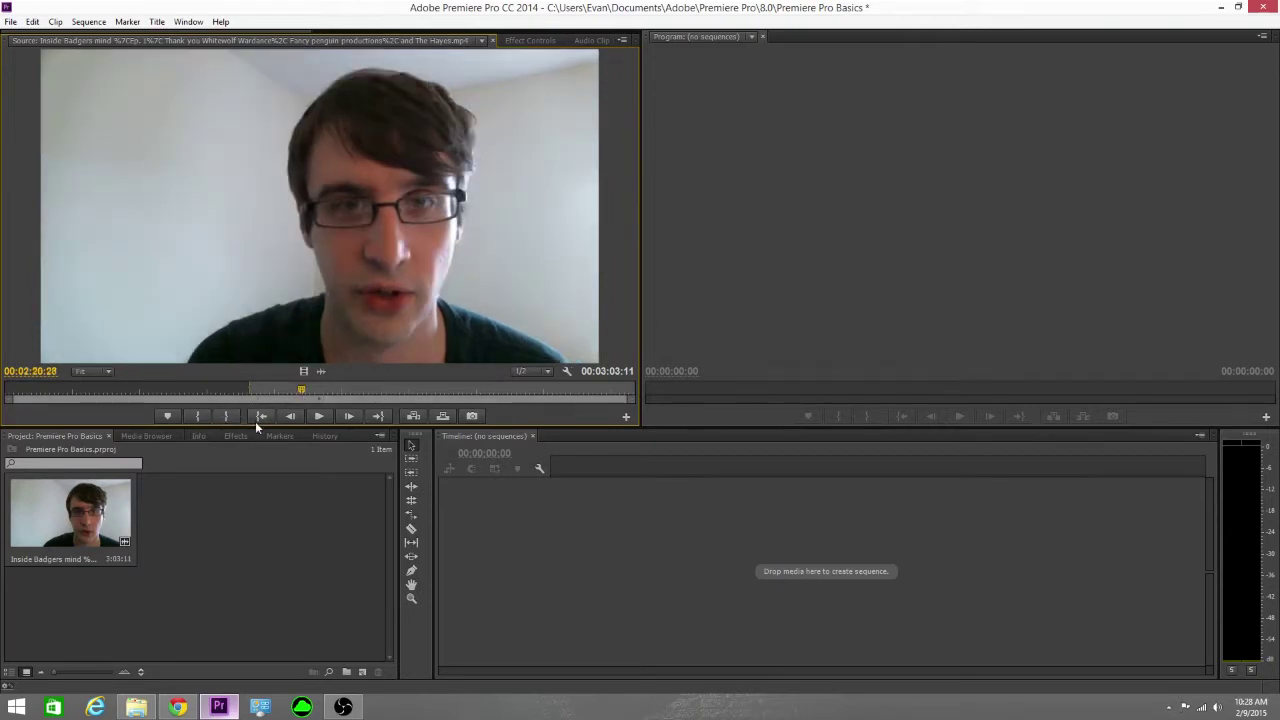
click(225, 416)
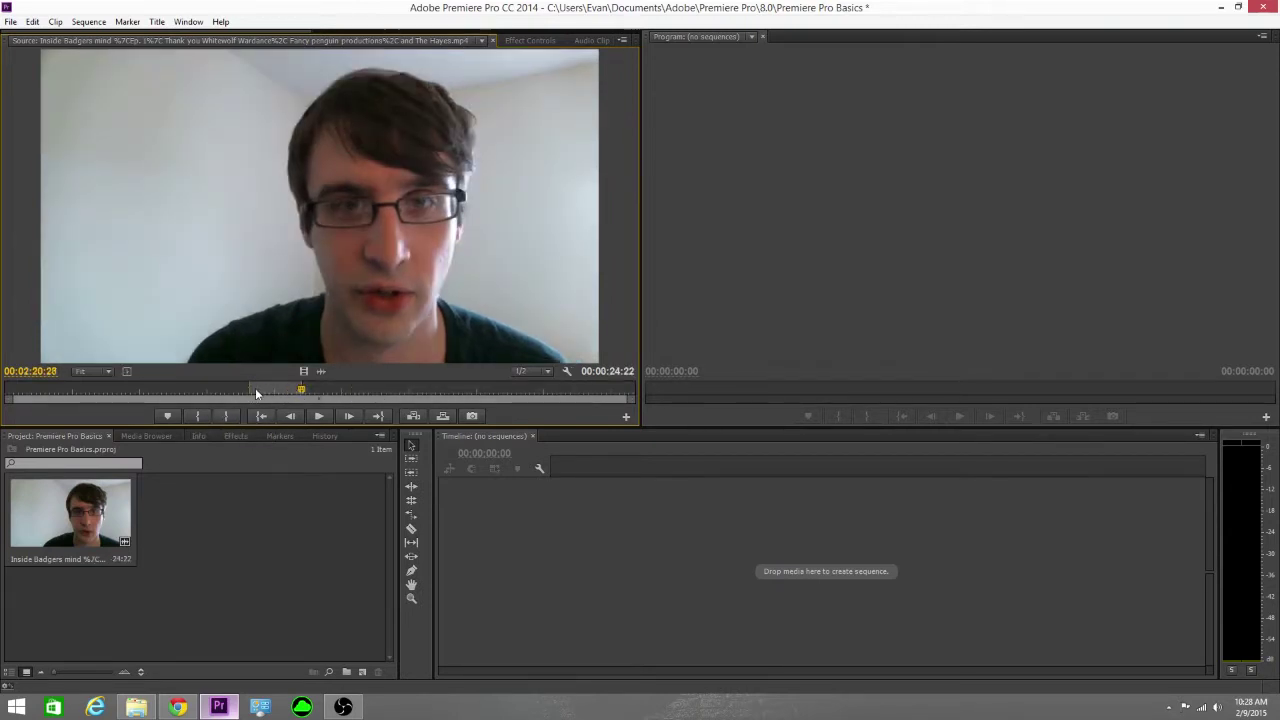
click(25, 508)
drag(25, 508, 806, 570)
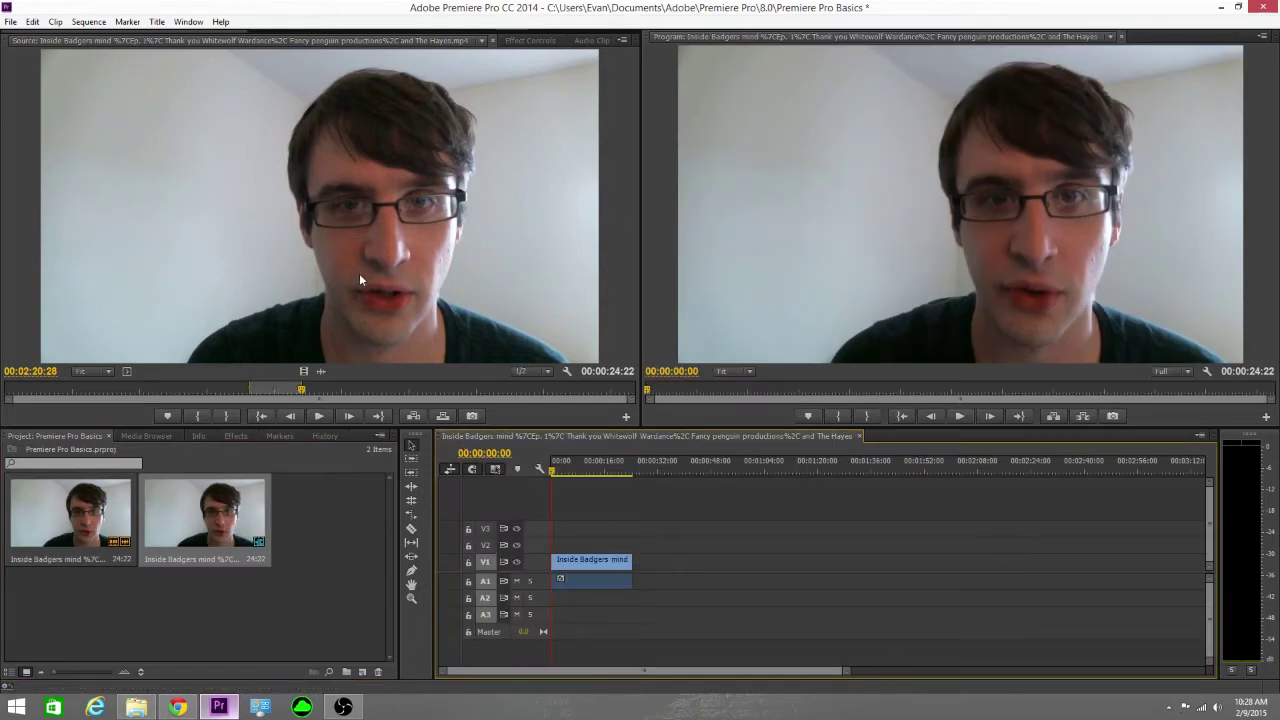
- Play the new sequence and stop it at about 00:00:04:09
click(958, 417)
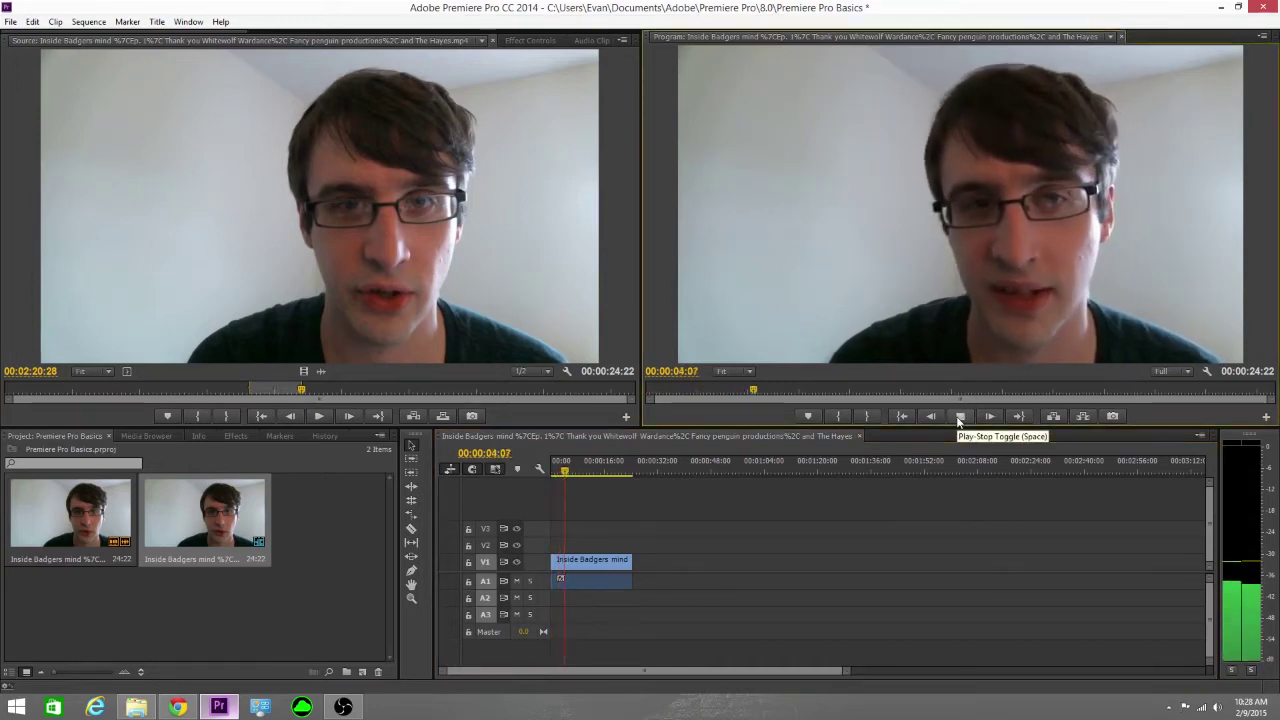
click(960, 417)
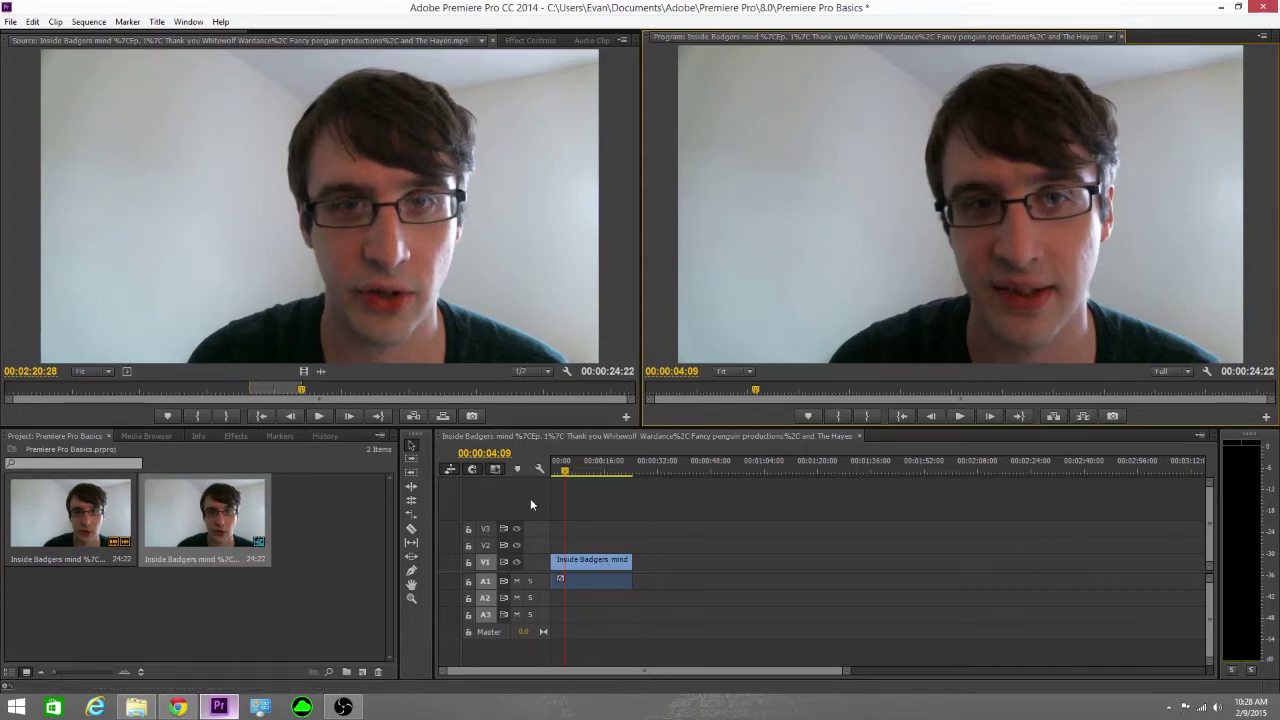
- Show the V1 clip's Effect Controls with Motion expanded (Position 640, 360, Scale 100)
click(595, 565)
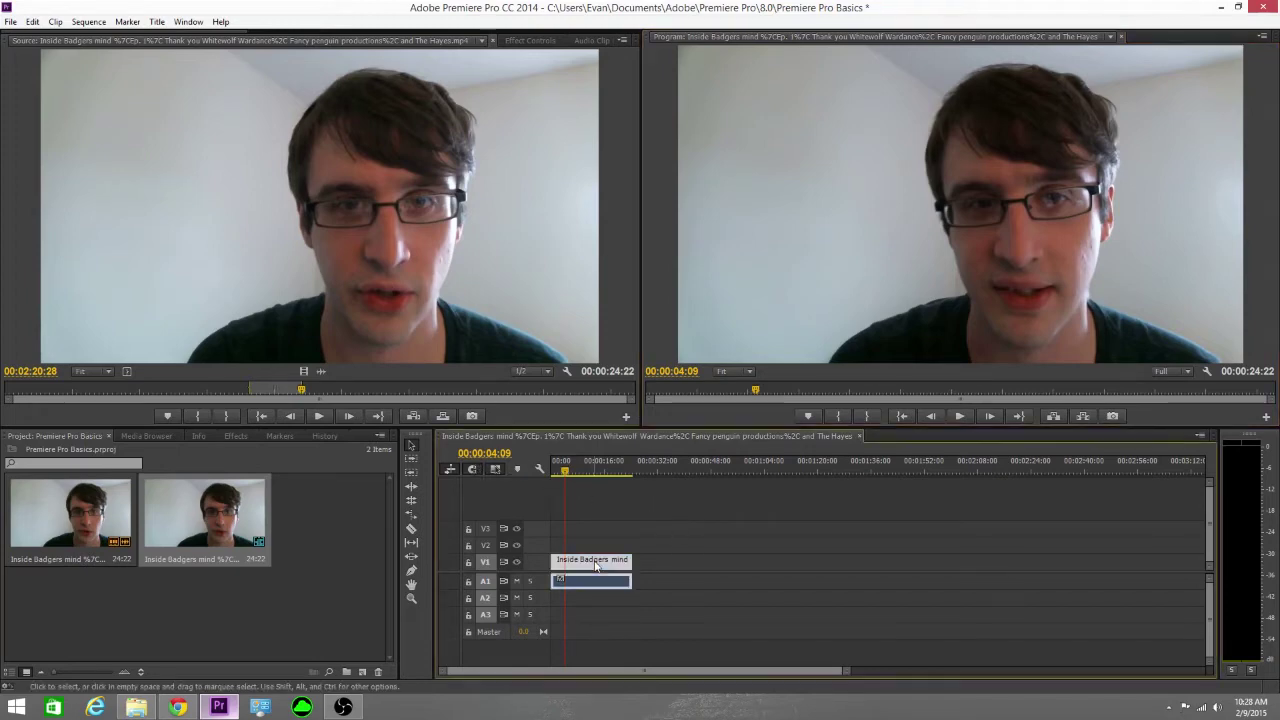
double_click(595, 565)
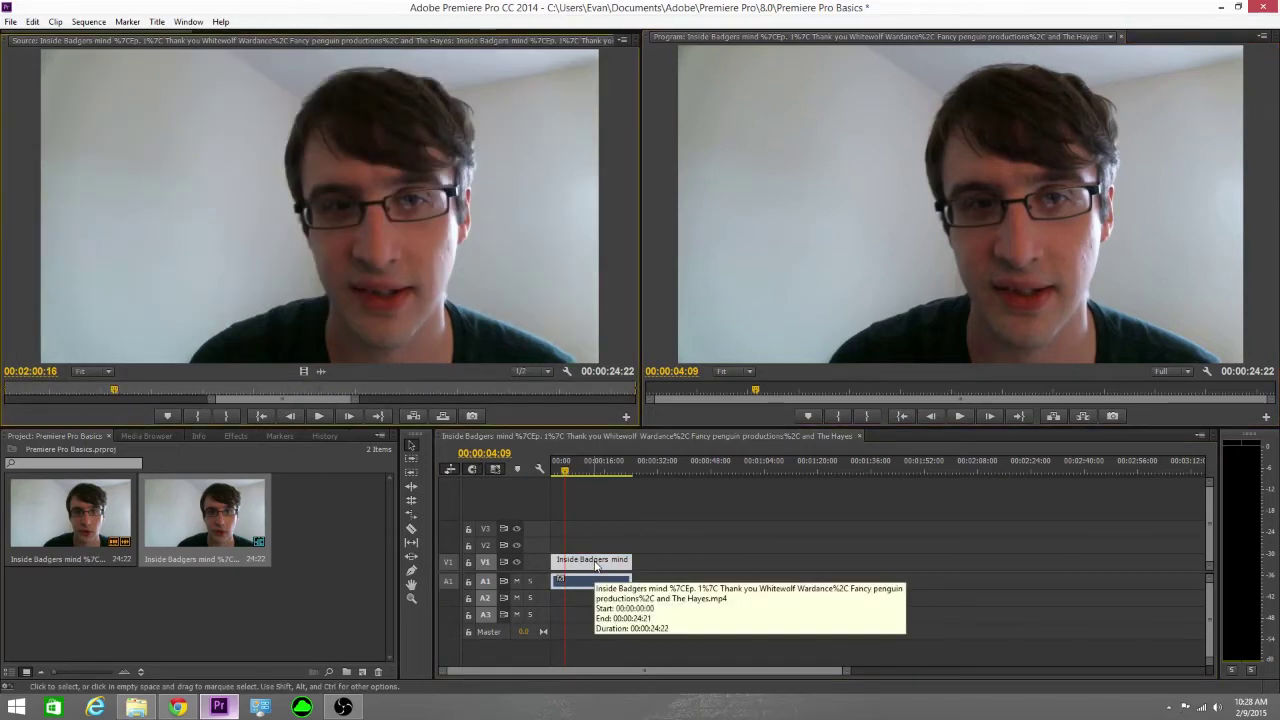
click(830, 297)
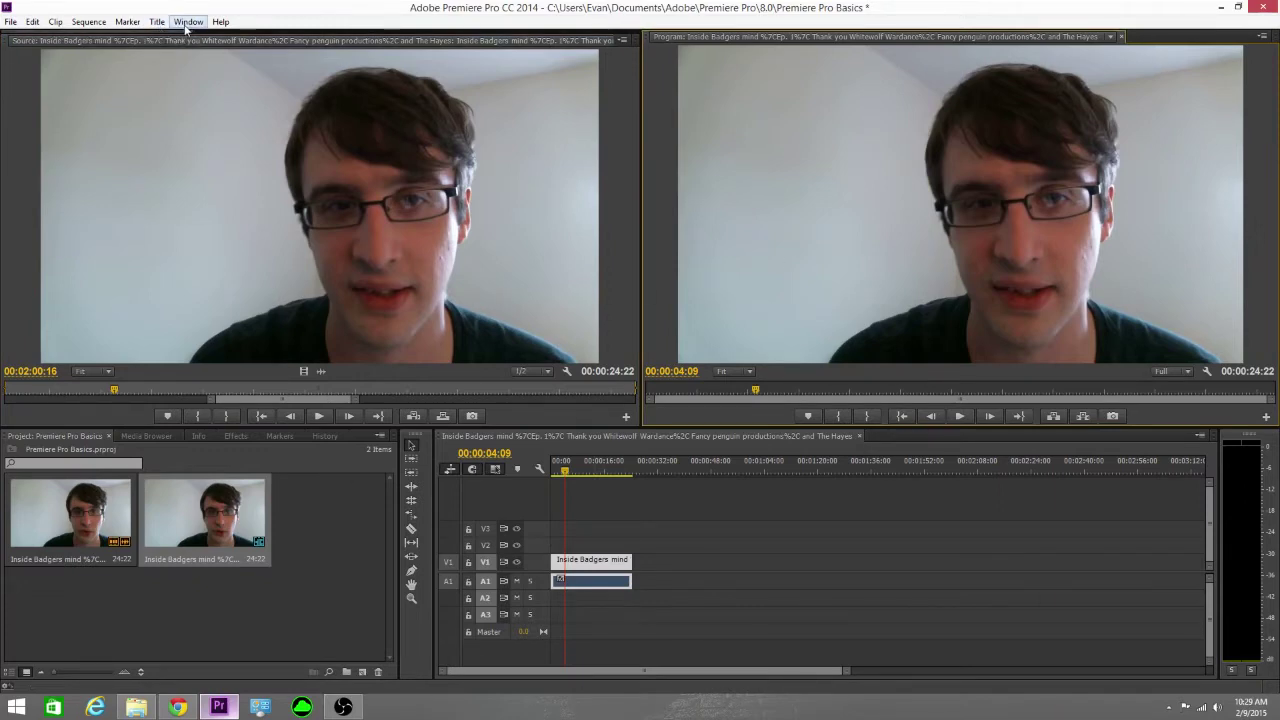
drag(183, 35, 394, 39)
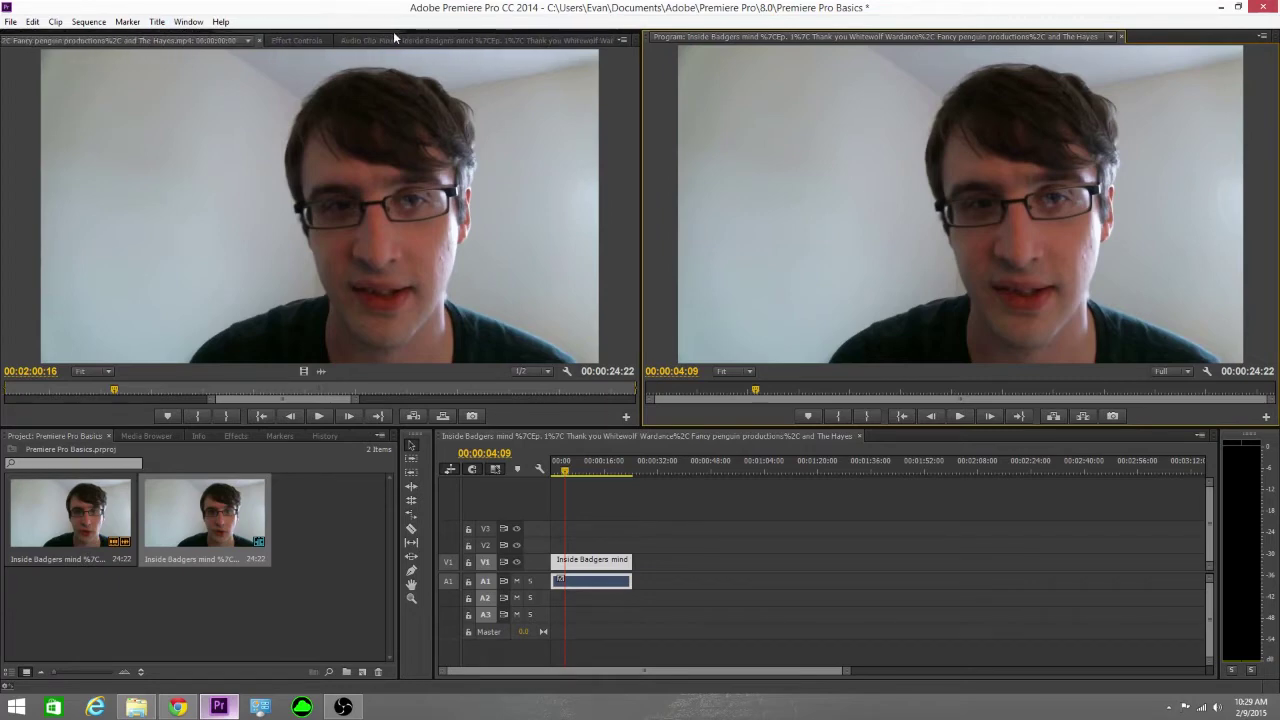
click(288, 42)
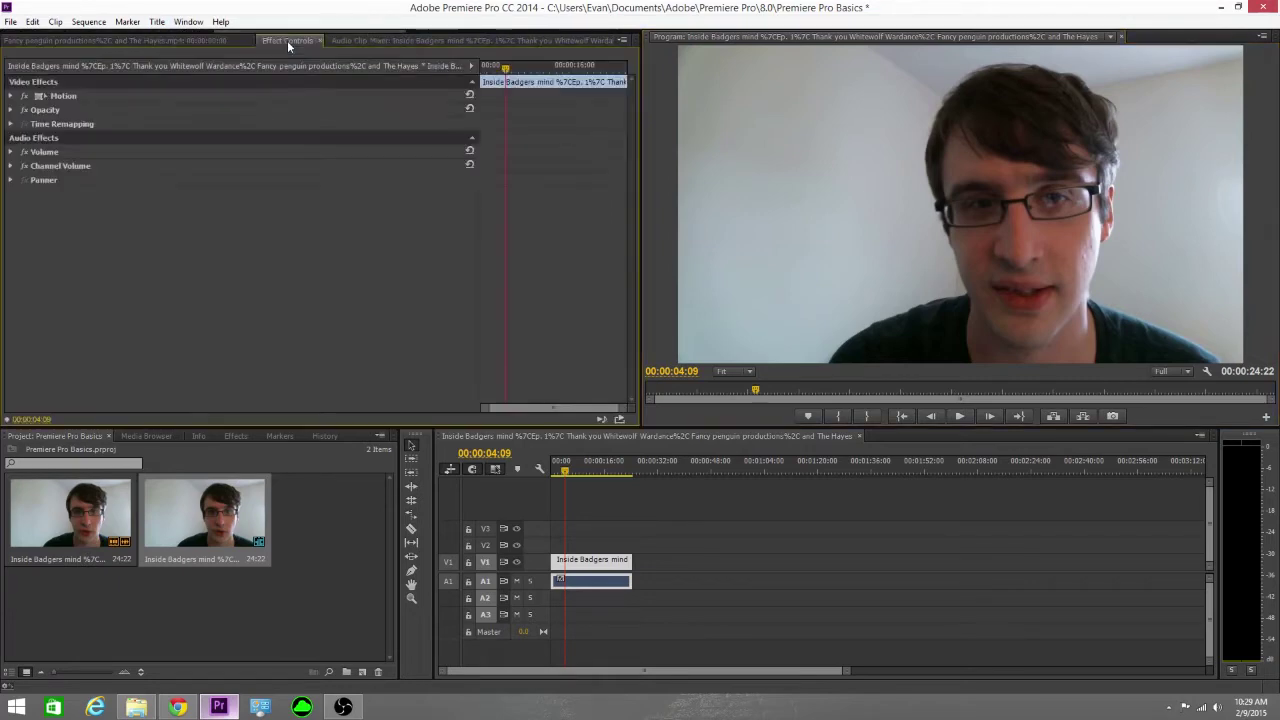
click(11, 96)
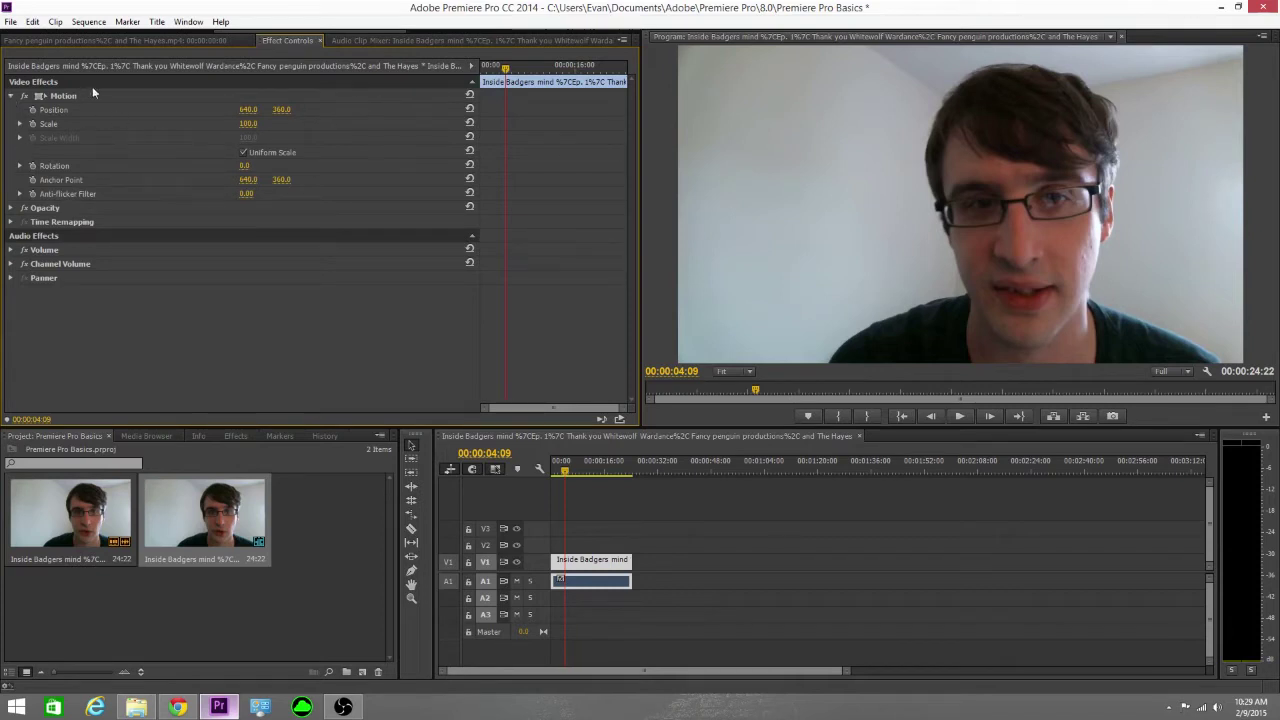
click(250, 123)
key(Return)
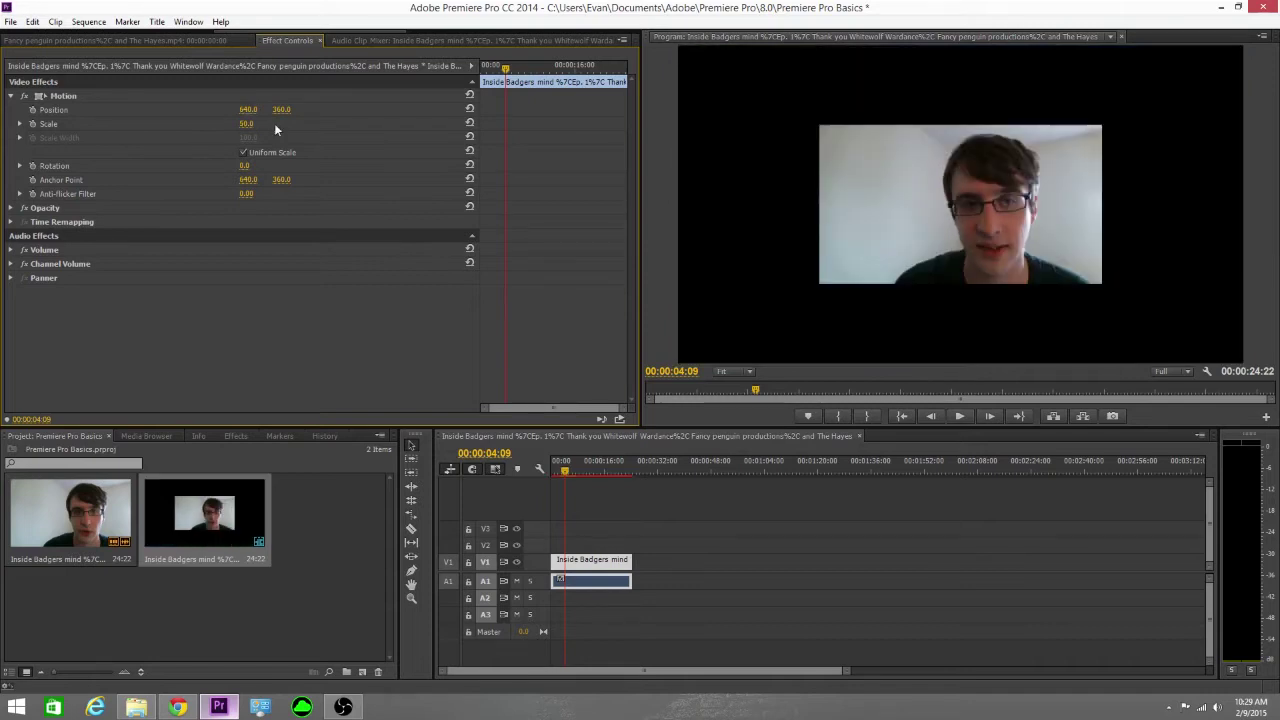
click(256, 122)
text(150)
key(Return)
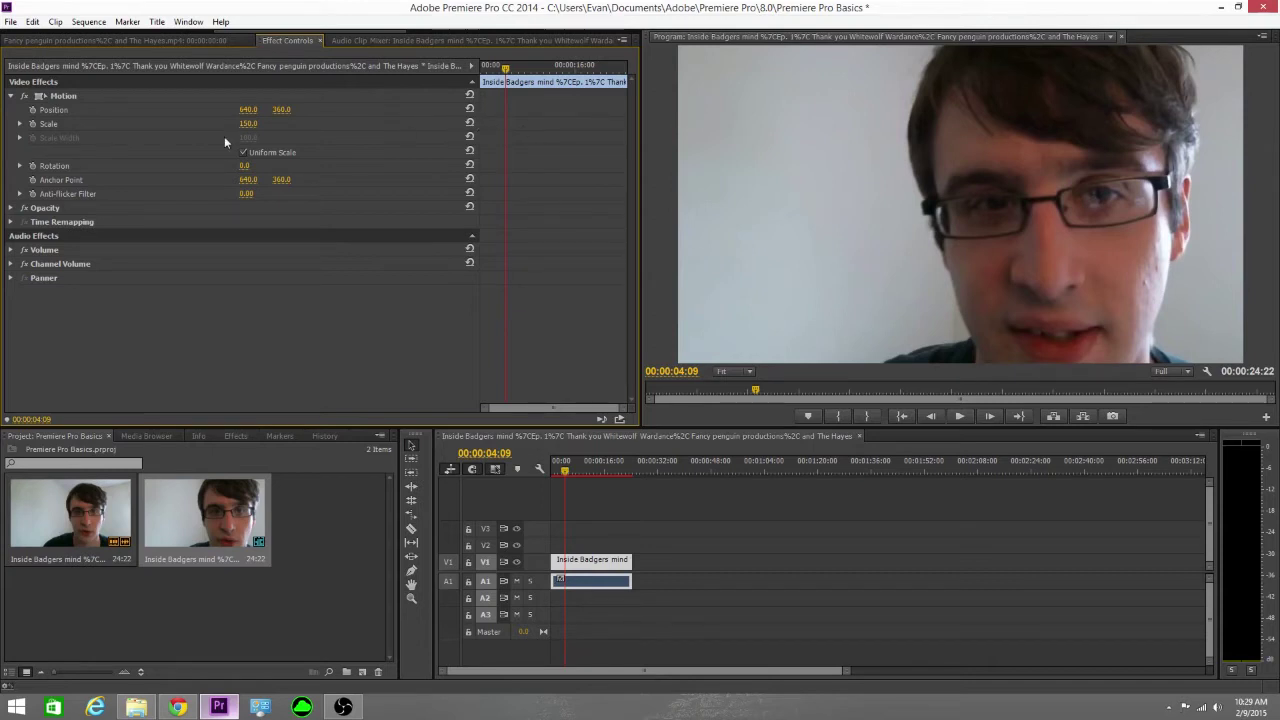
click(470, 124)
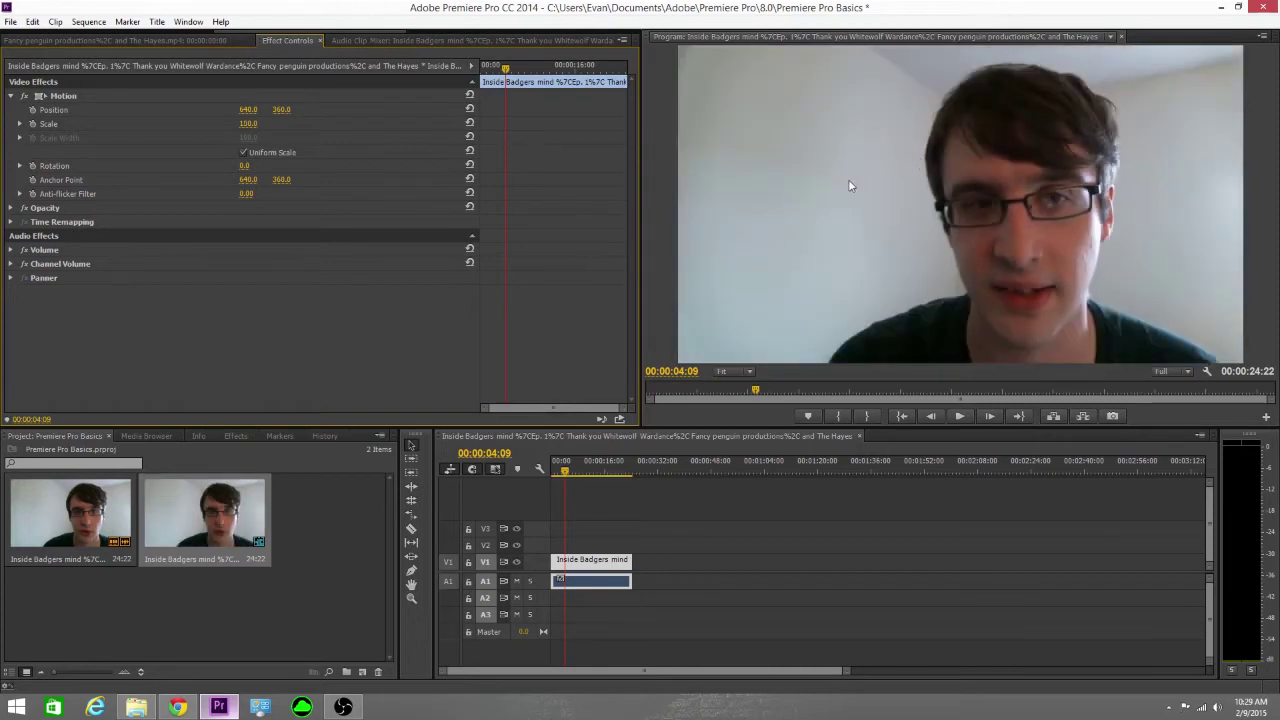
click(248, 109)
text(515)
key(Return)
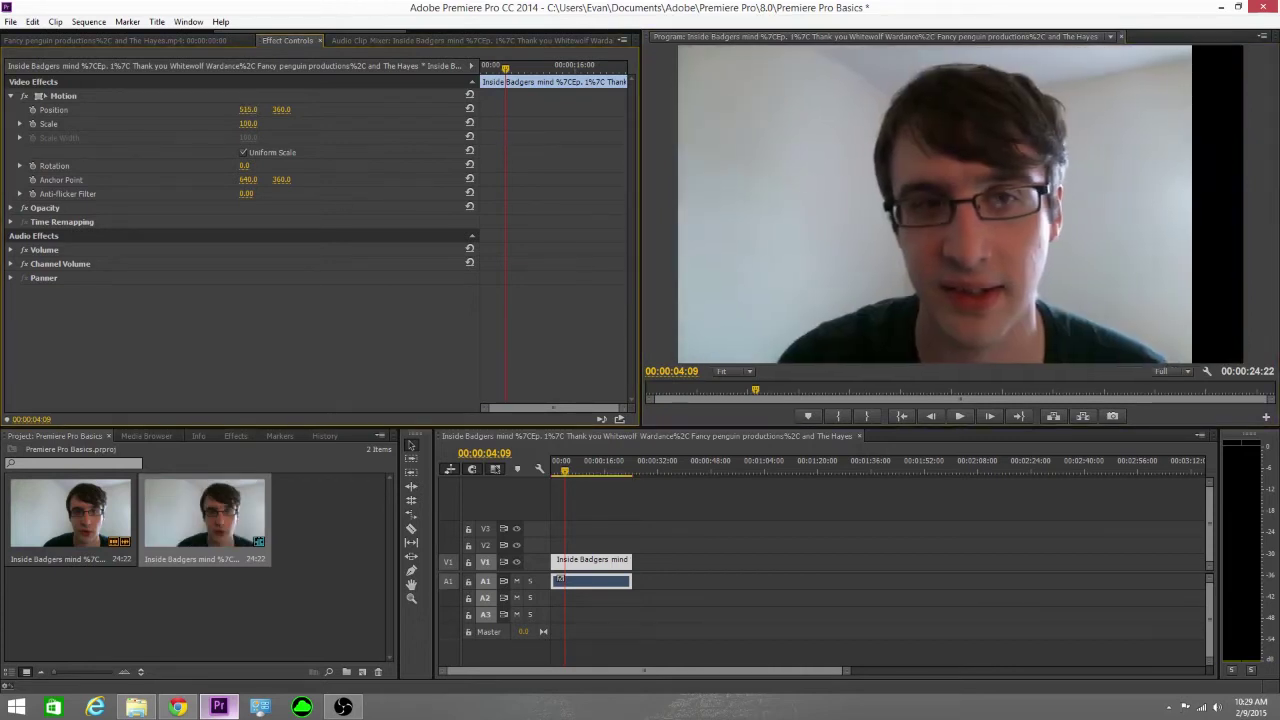
drag(248, 109, 411, 110)
drag(280, 109, 180, 110)
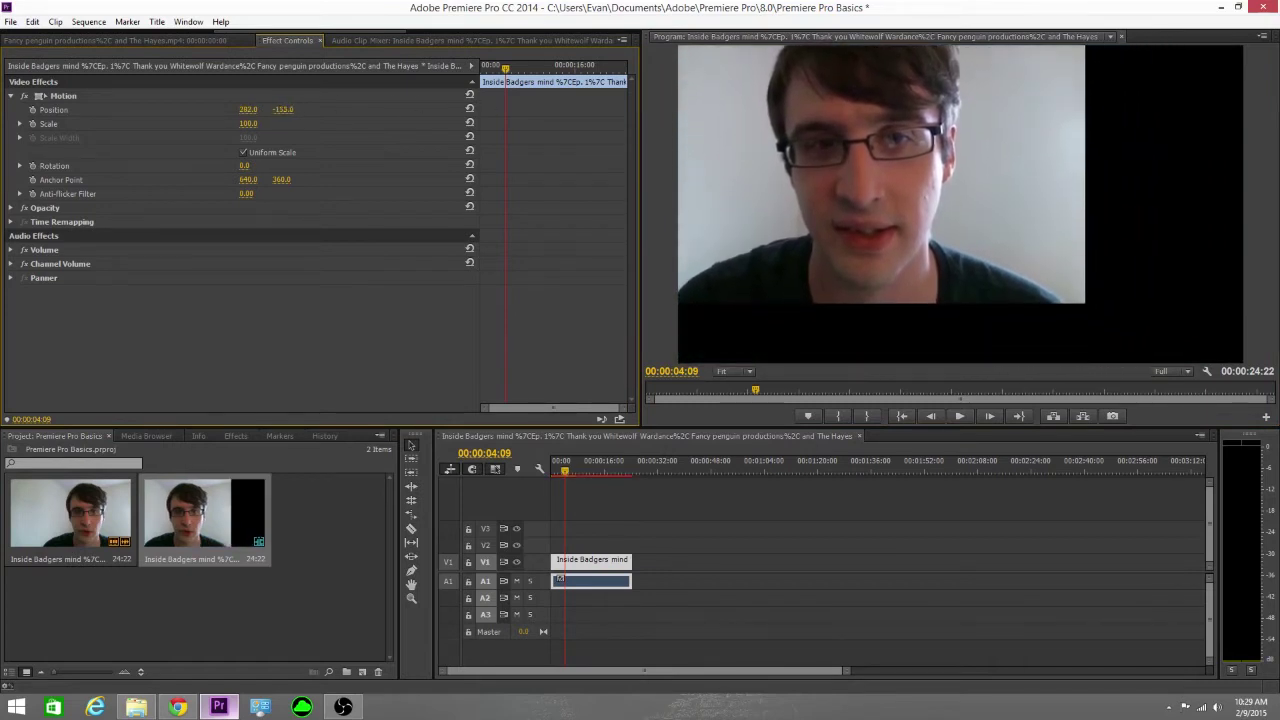
drag(962, 330, 966, 181)
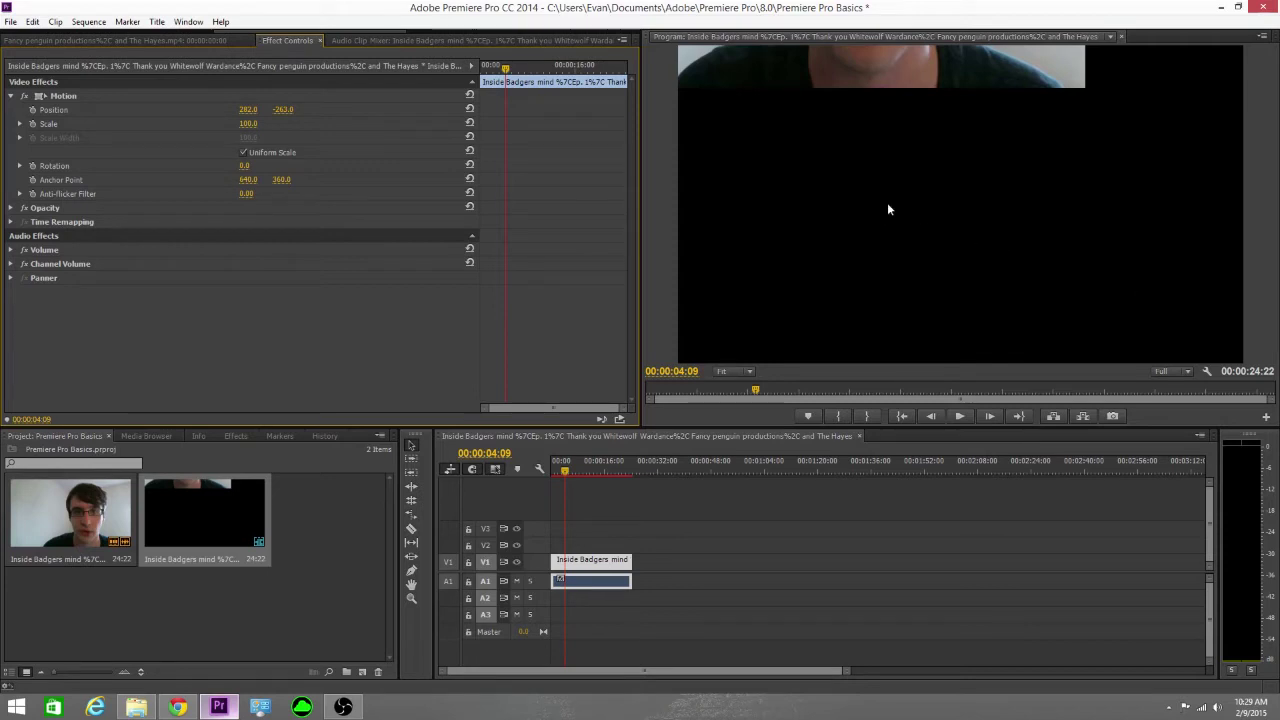
click(471, 110)
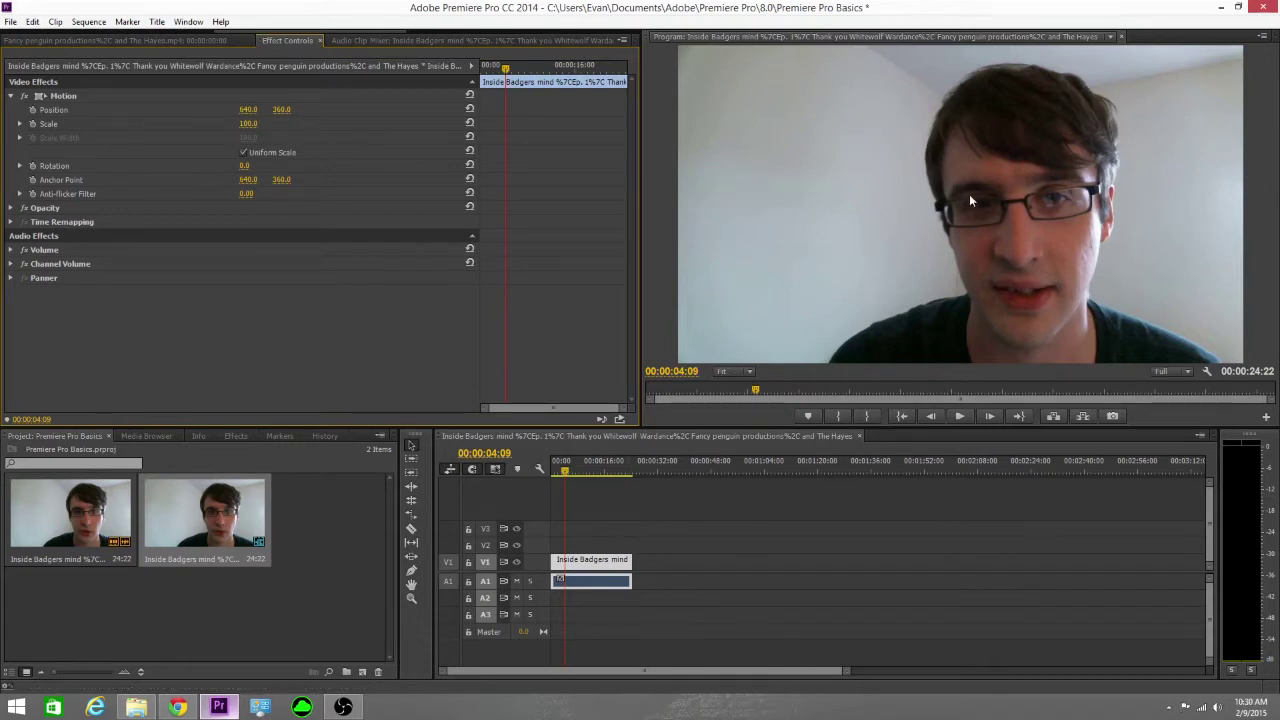
click(867, 160)
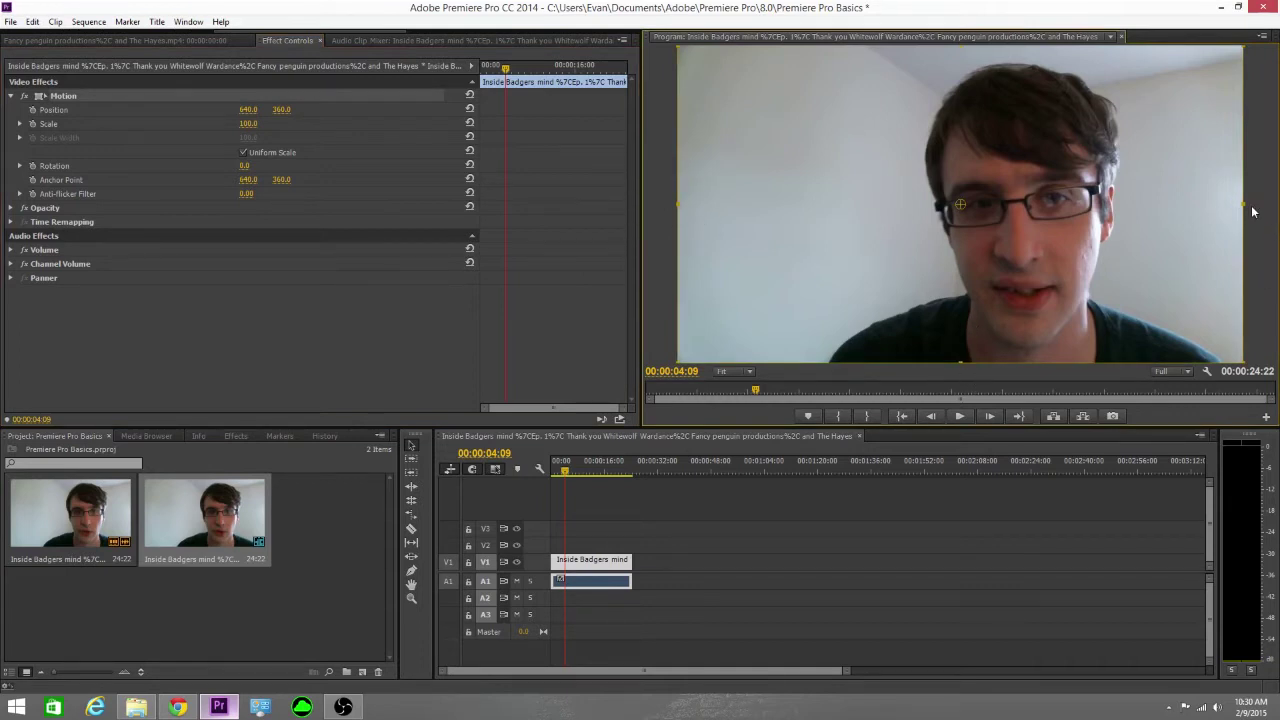
- Resize and recentre the webcam video to 215%, then preview it, pausing at 00:00:07:16
drag(1248, 201, 1240, 150)
drag(900, 150, 1149, 127)
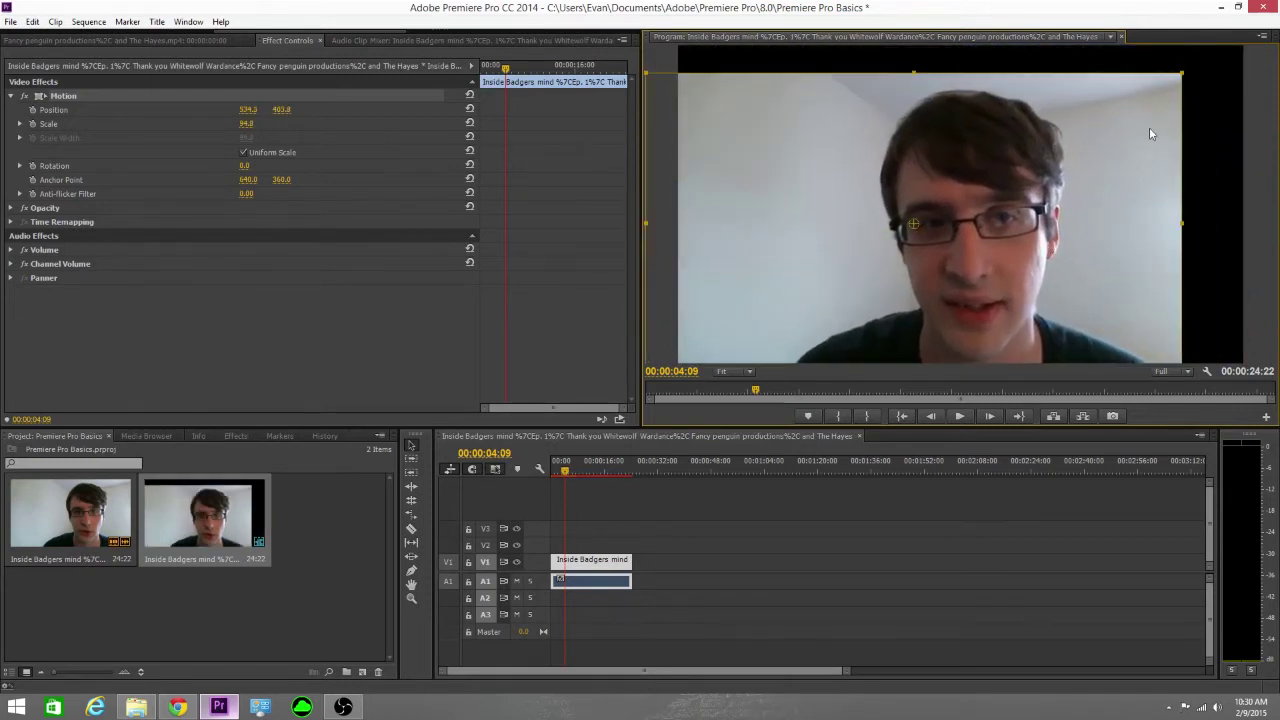
drag(1182, 74, 1086, 283)
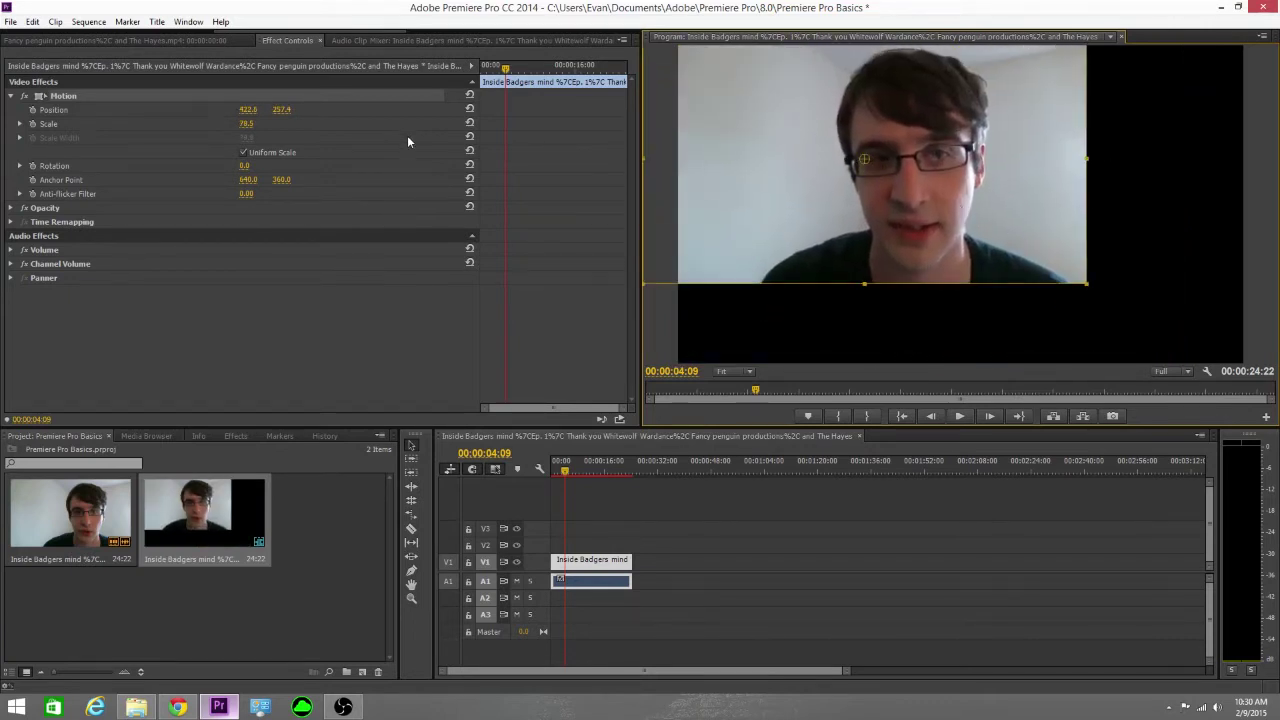
click(470, 109)
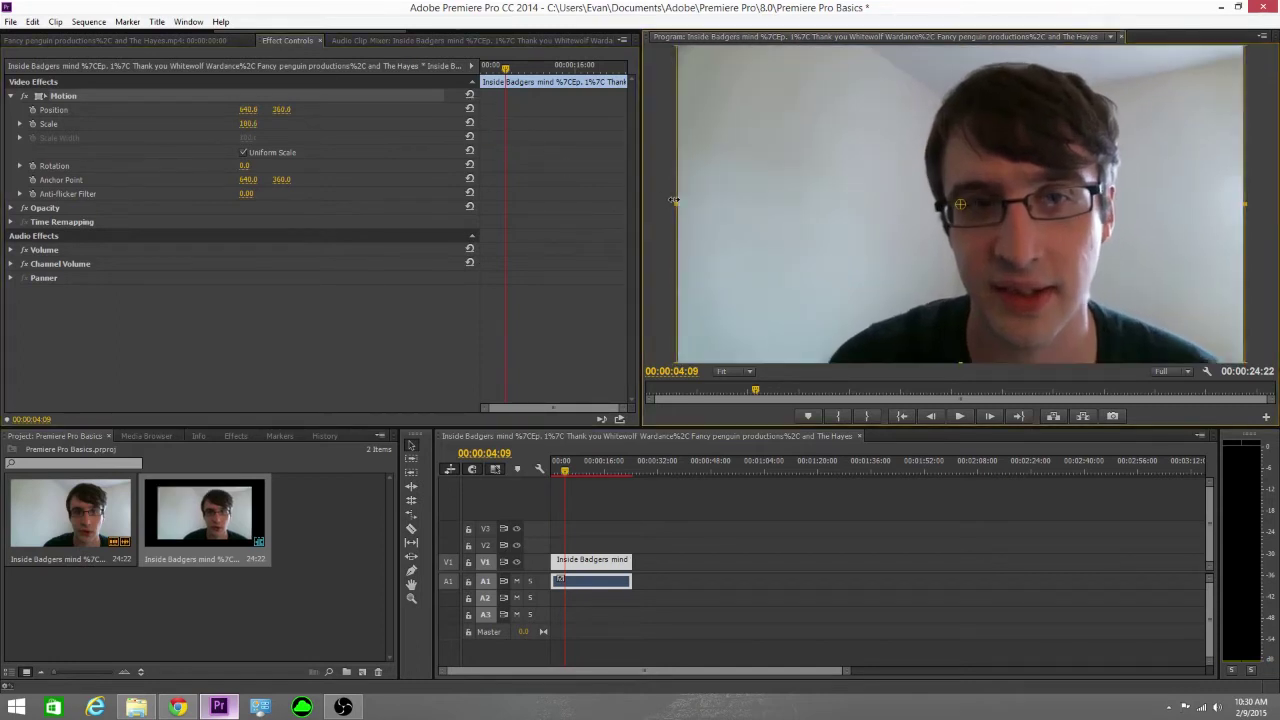
drag(675, 200, 1197, 306)
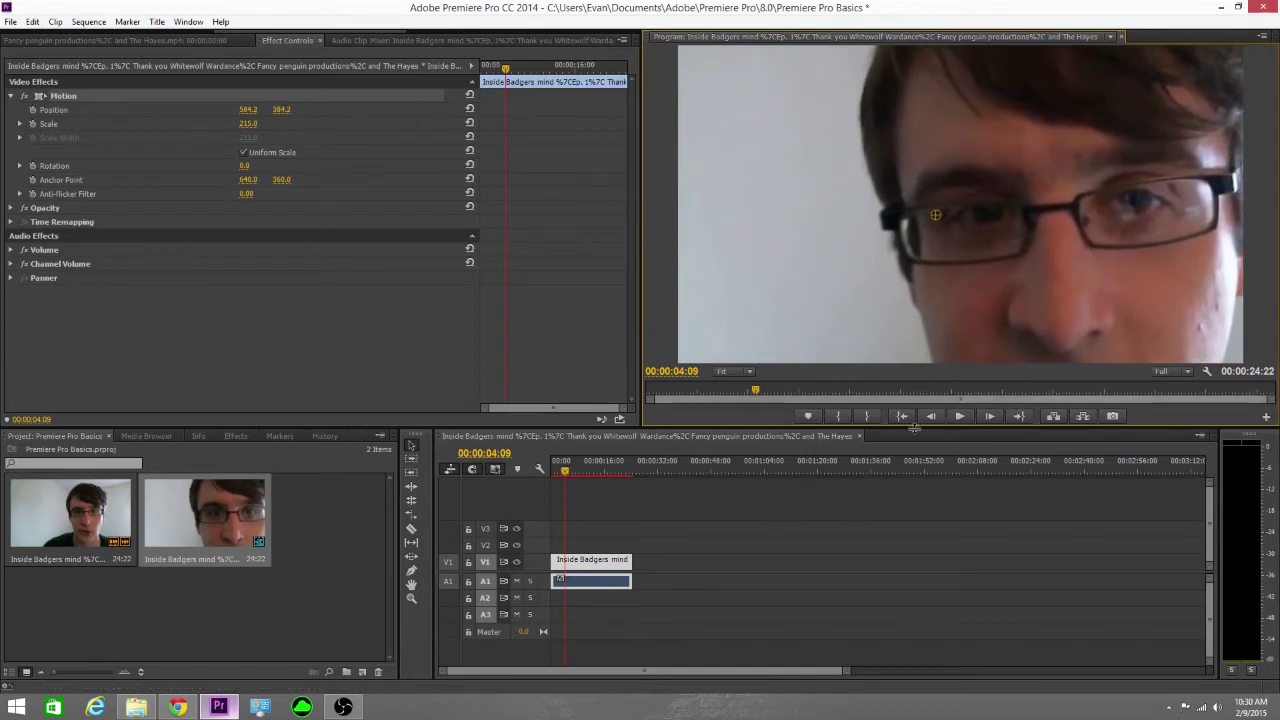
click(958, 416)
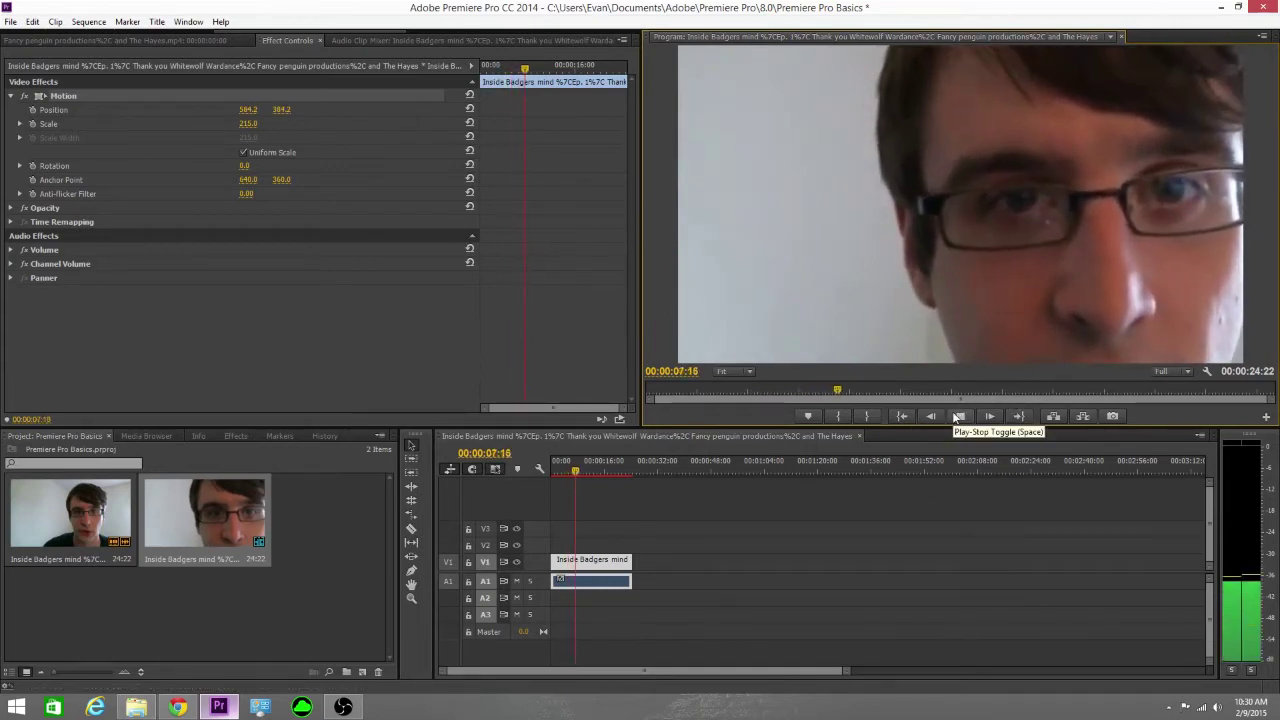
click(957, 416)
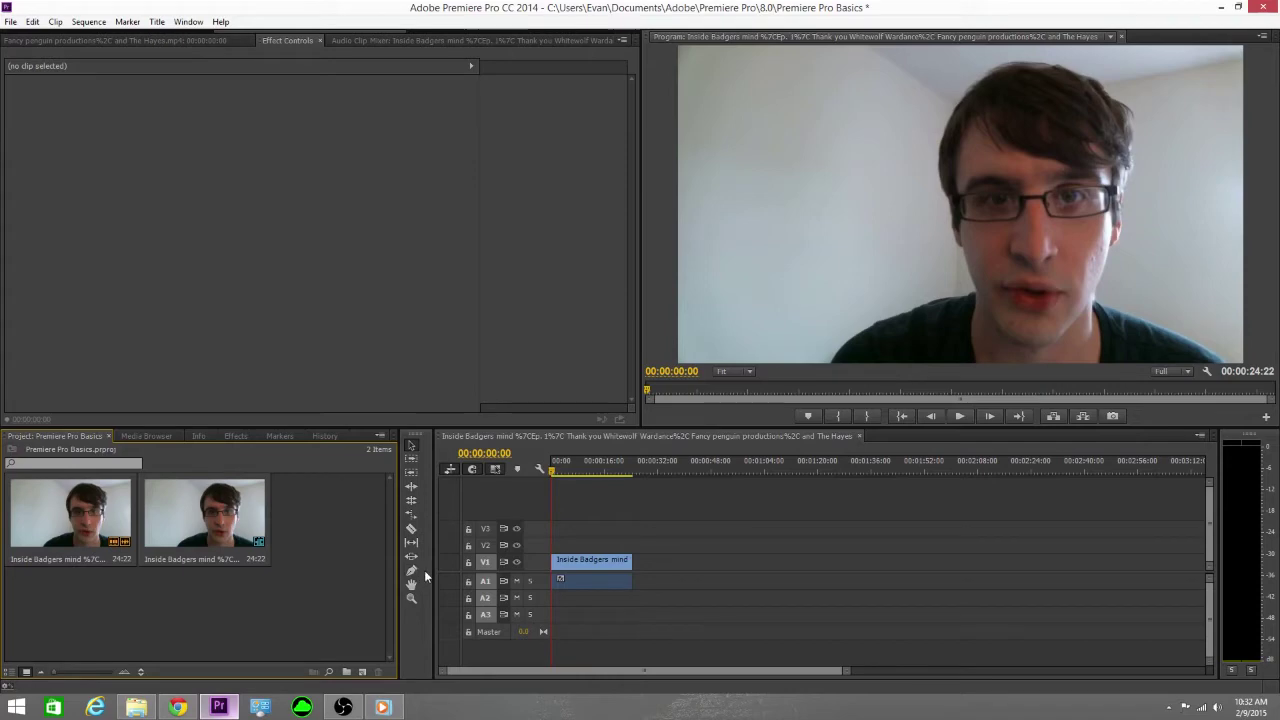
- Import the dark_souls image from Pictures > Raw Images and place it on V2 above the webcam video
double_click(358, 560)
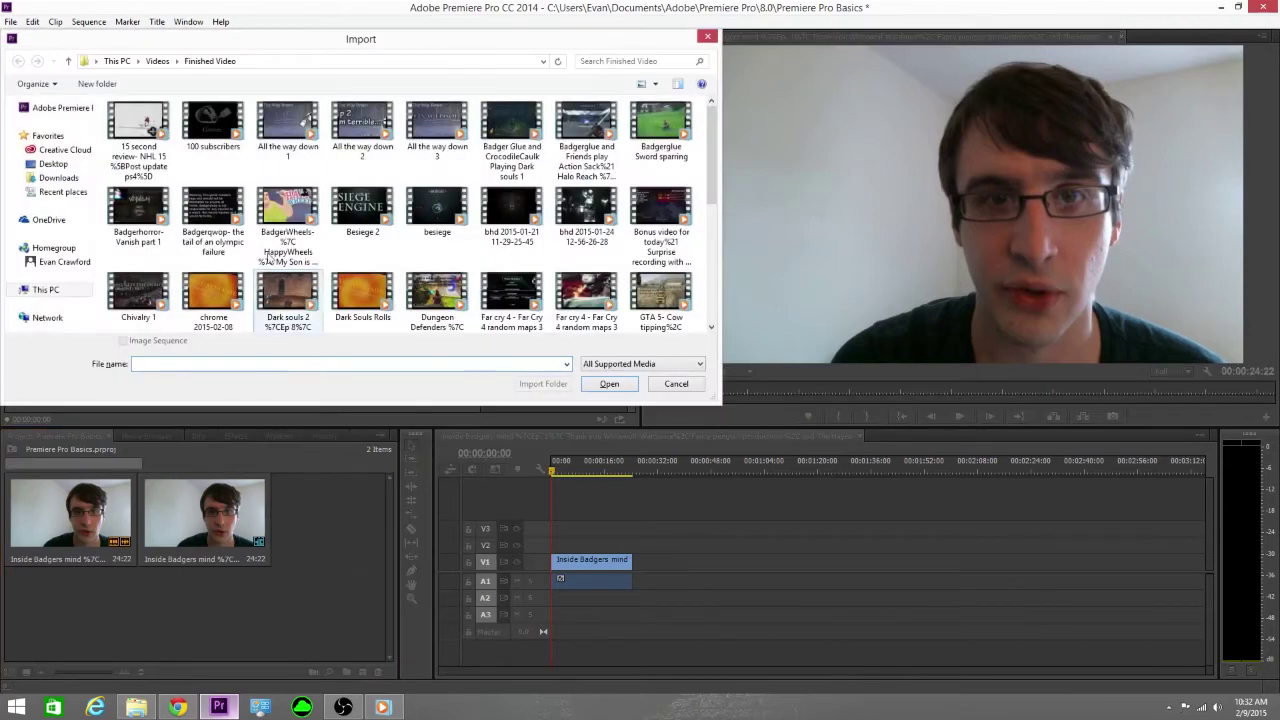
click(114, 61)
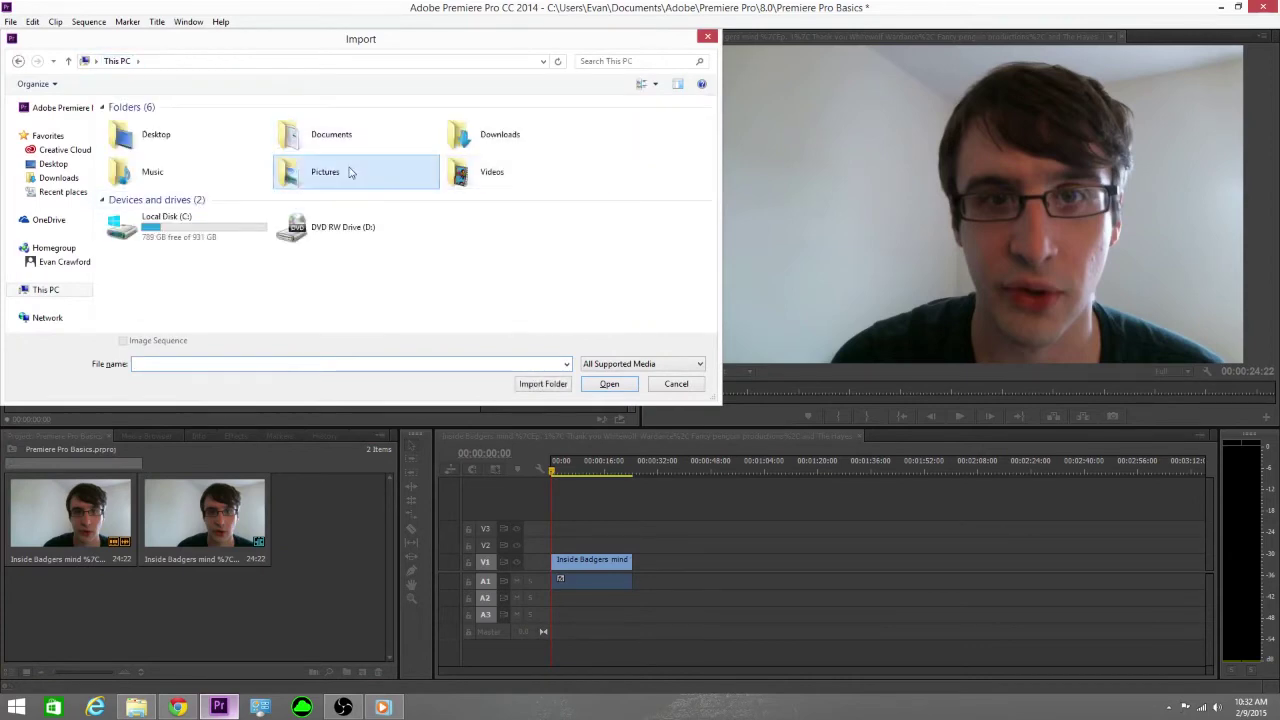
double_click(332, 170)
double_click(214, 137)
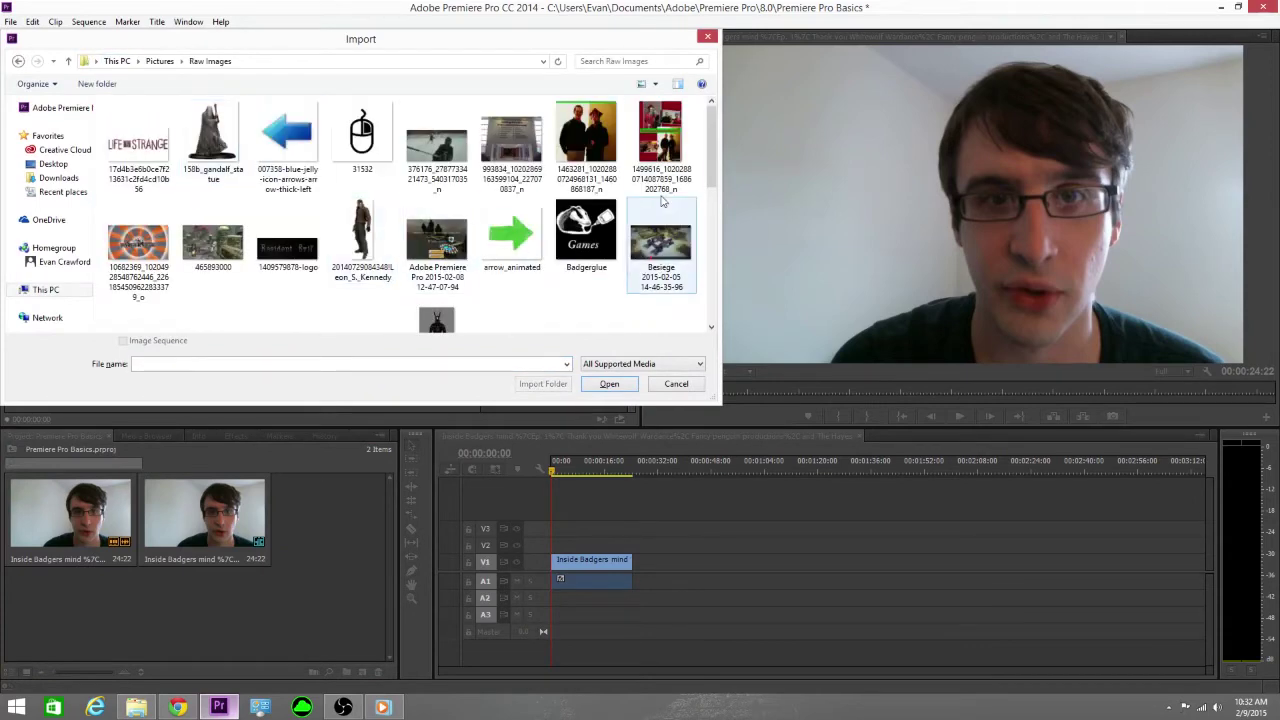
drag(704, 146, 700, 240)
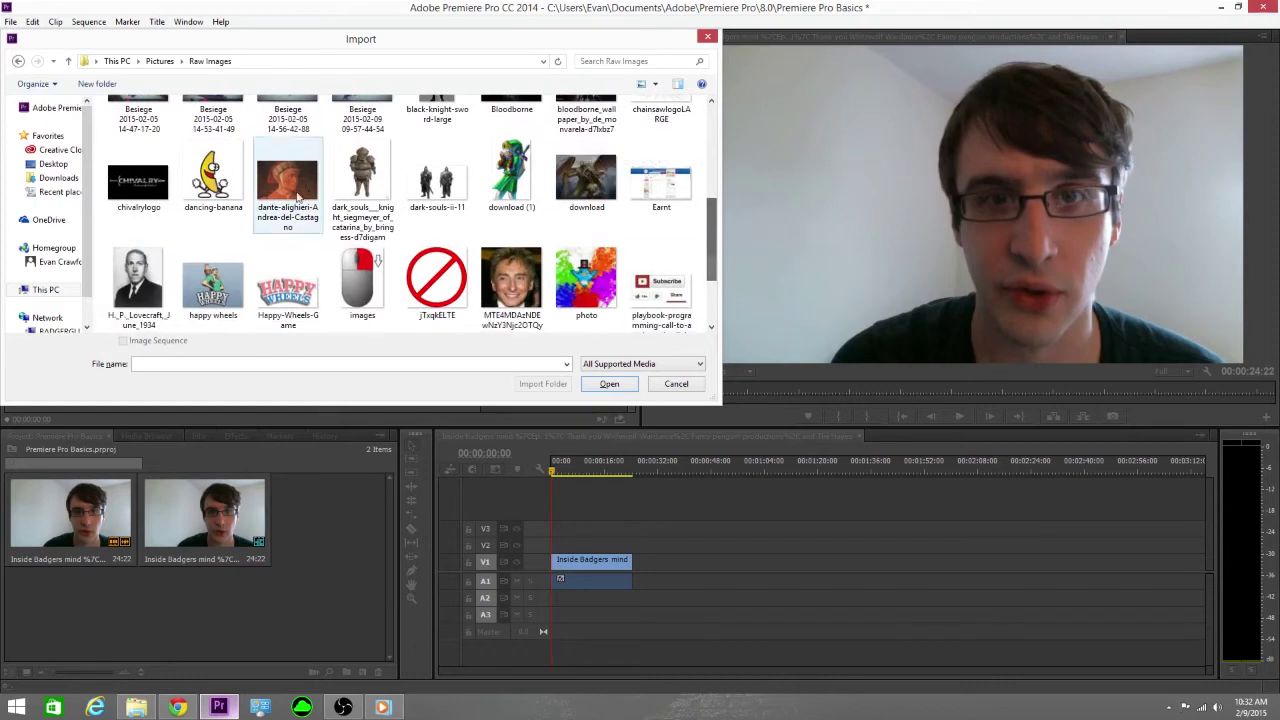
double_click(369, 185)
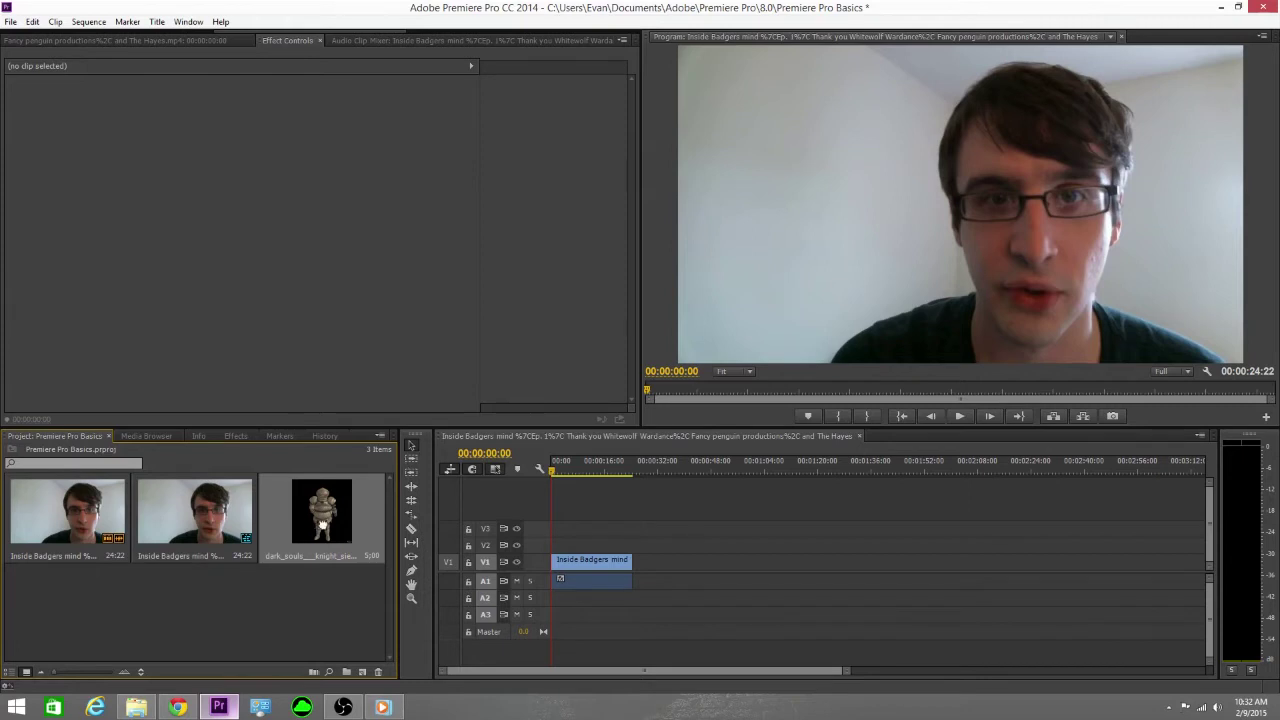
drag(322, 525, 537, 558)
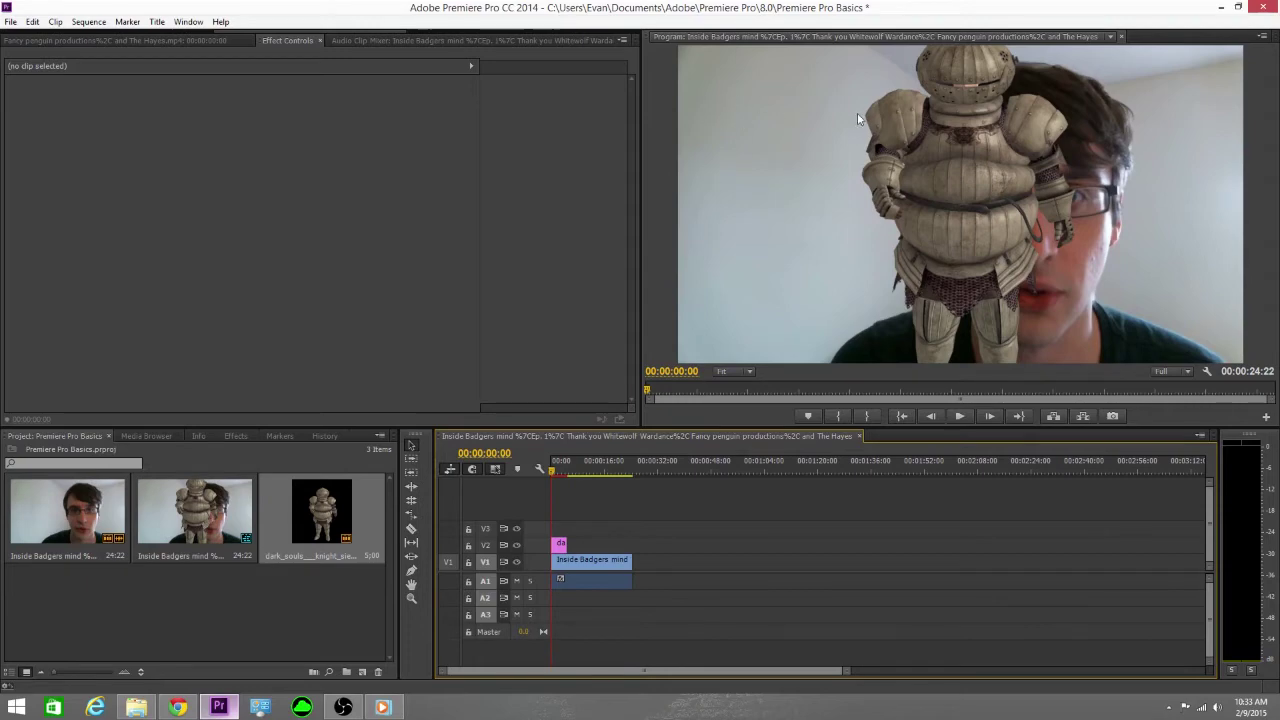
- Shrink the knight to scale 40.2 at 205.3, 217.4 and extend it to the webcam clip's length
double_click(964, 217)
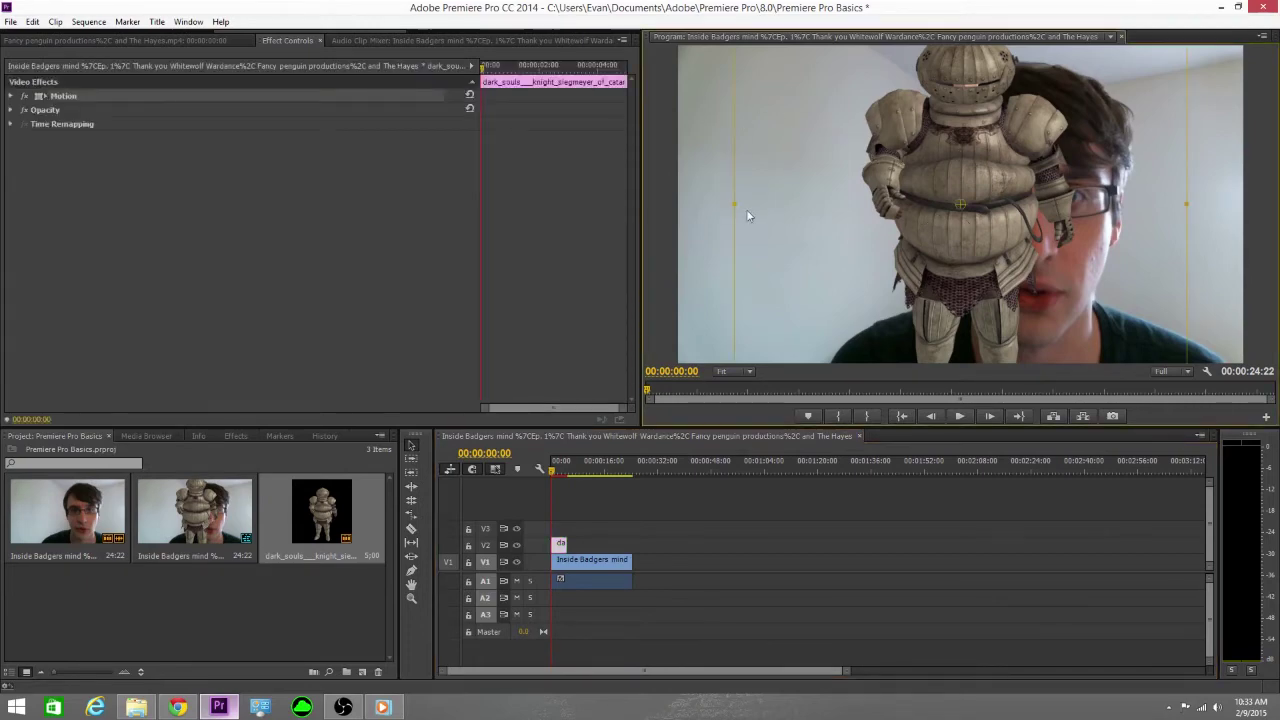
drag(746, 209, 768, 140)
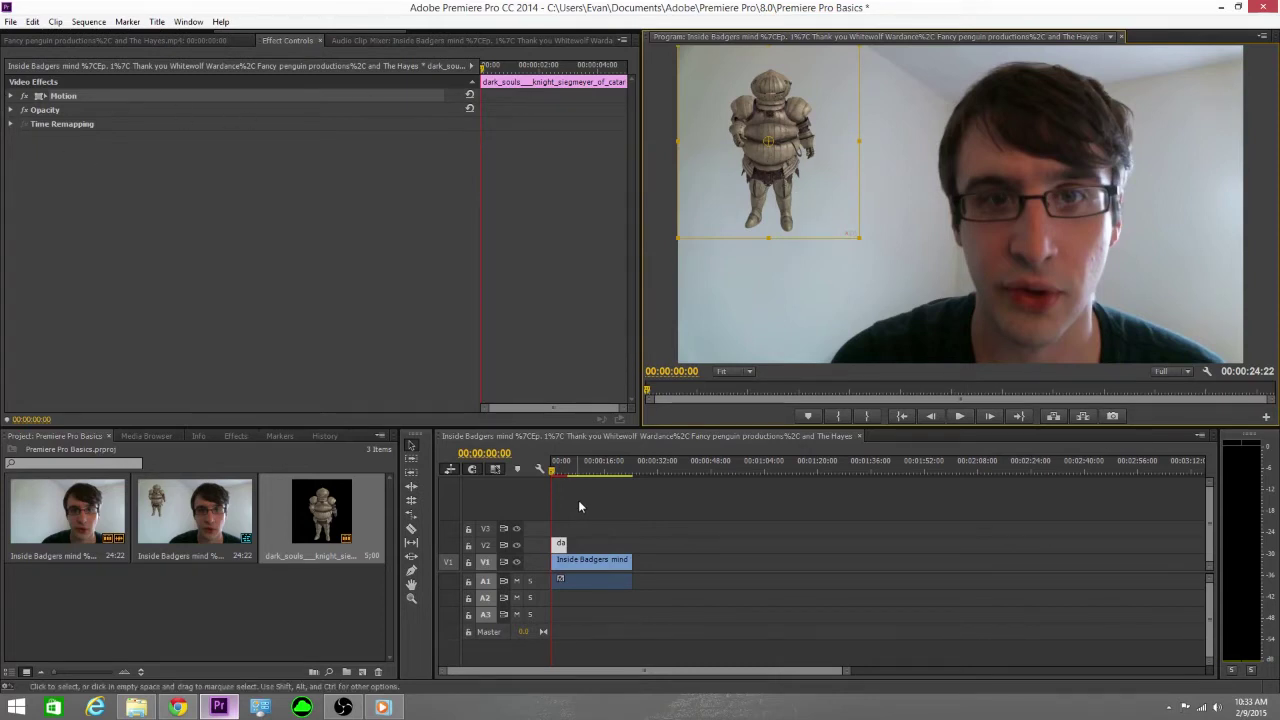
drag(566, 544, 632, 545)
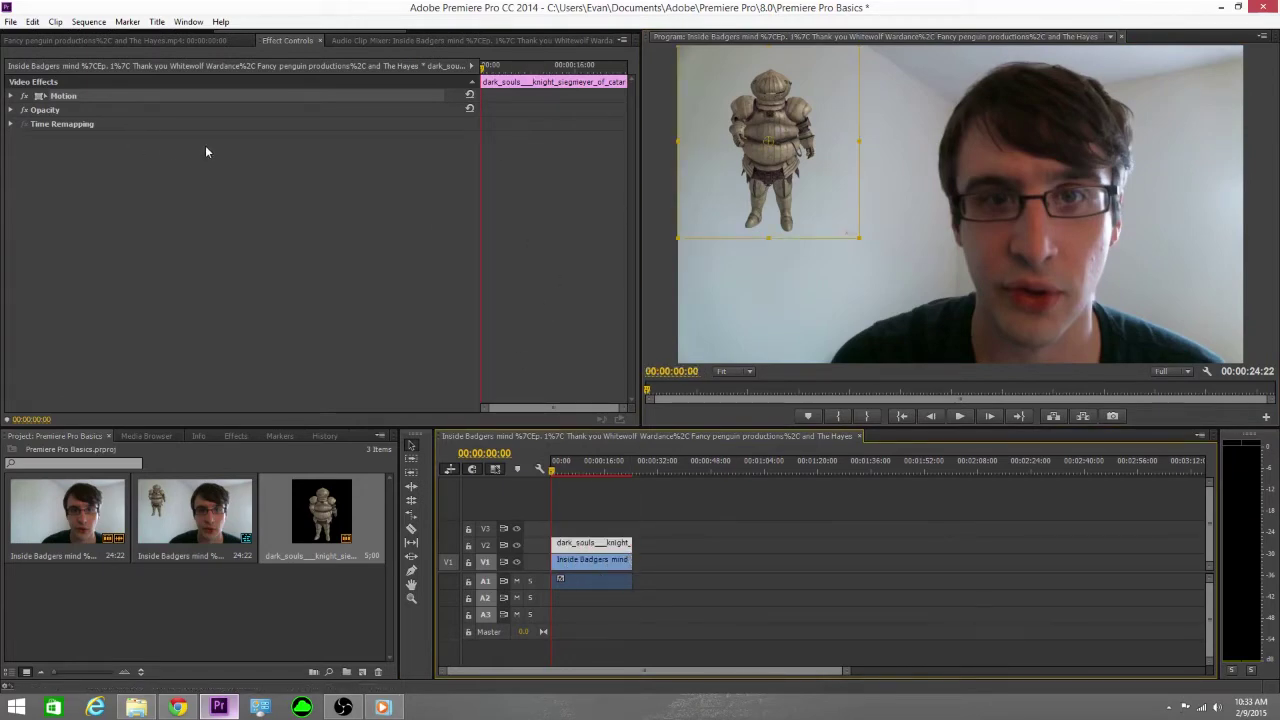
click(11, 95)
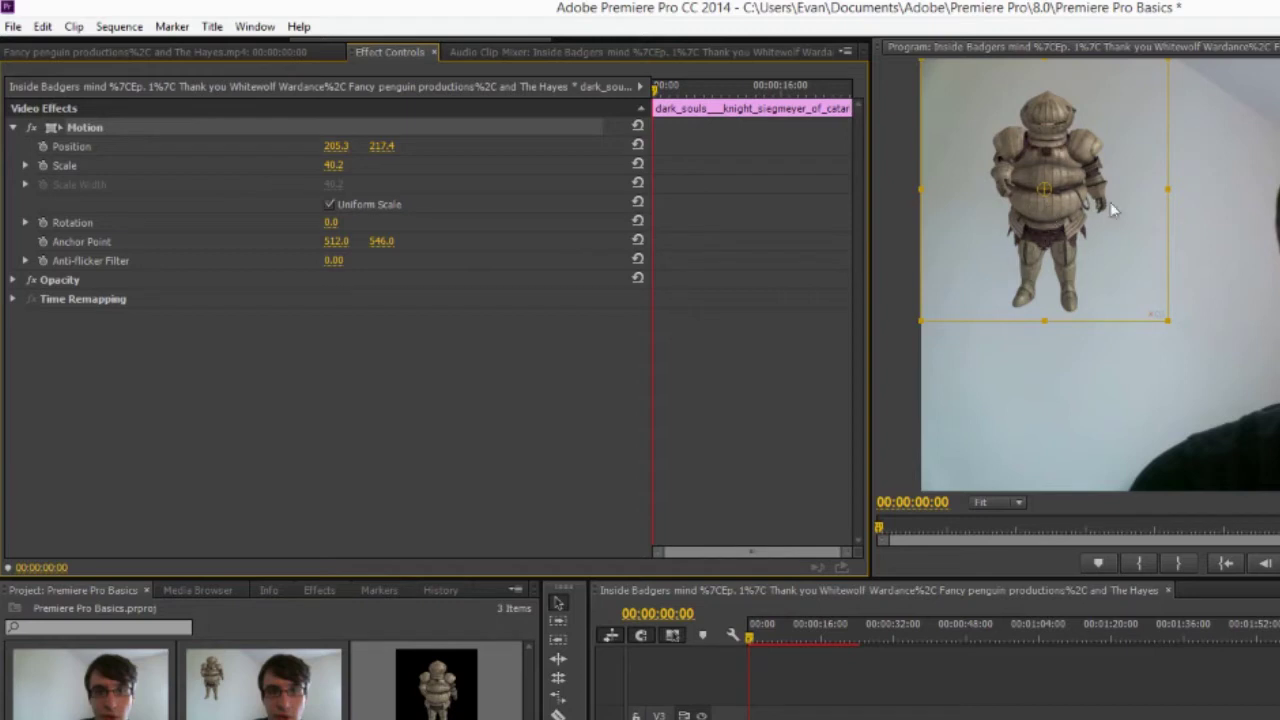
- Turn on keyframing for the knight's Position, Scale and Rotation, then move to about 00:00:05:01
mouse_move(666, 88)
mouse_down()
mouse_move(771, 90)
mouse_move(655, 90)
mouse_move(793, 108)
mouse_move(648, 90)
mouse_move(790, 92)
mouse_move(645, 93)
mouse_up()
click(43, 146)
click(43, 165)
click(43, 222)
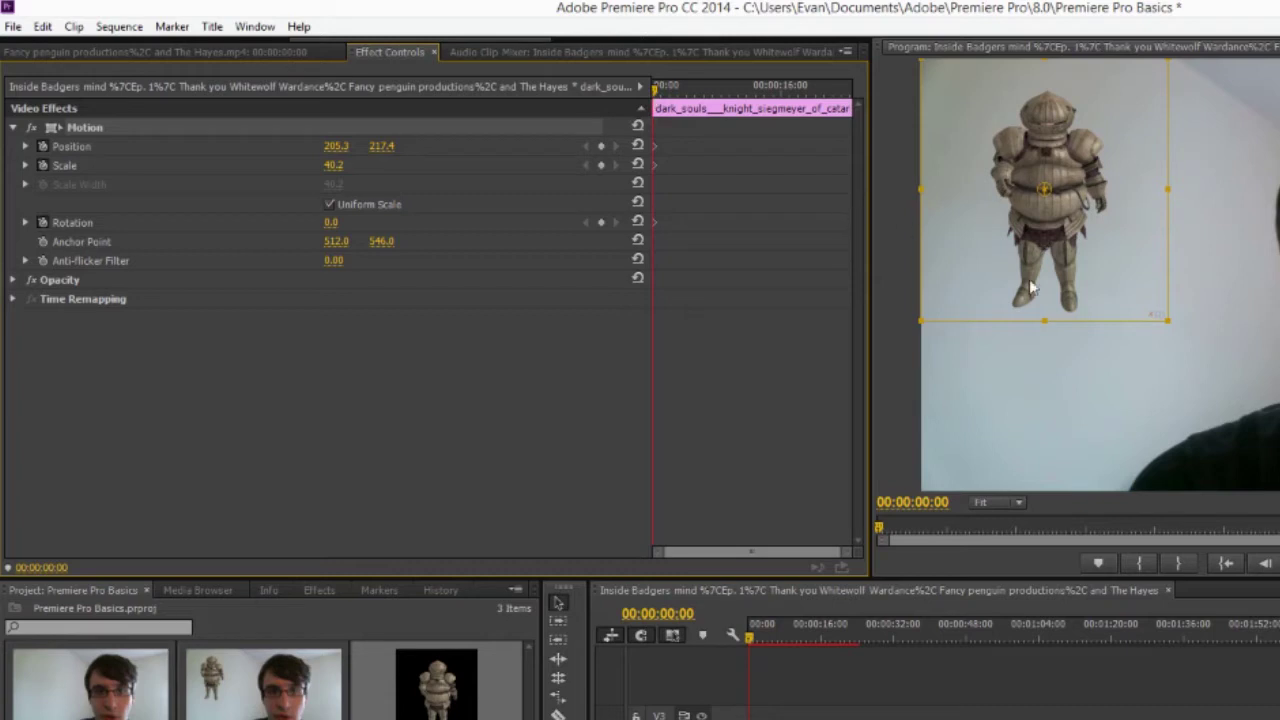
click(692, 89)
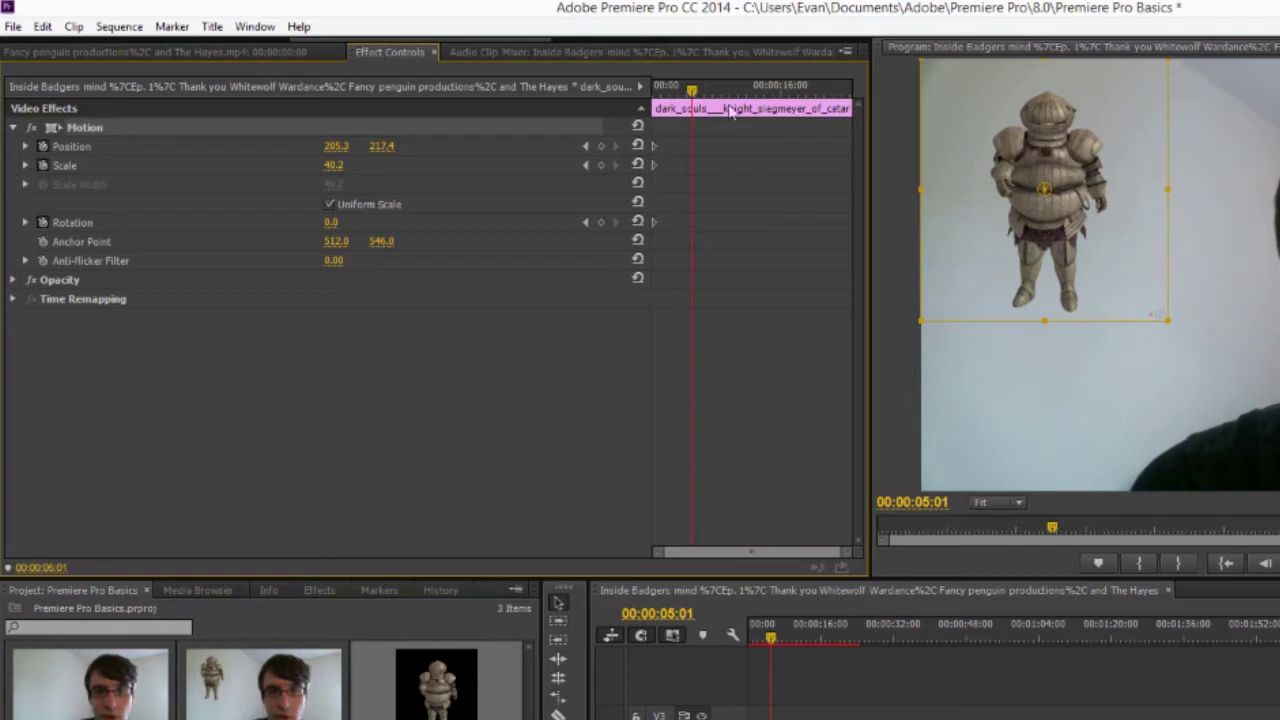
mouse_move(692, 89)
mouse_down()
mouse_move(657, 90)
mouse_move(695, 106)
mouse_up()
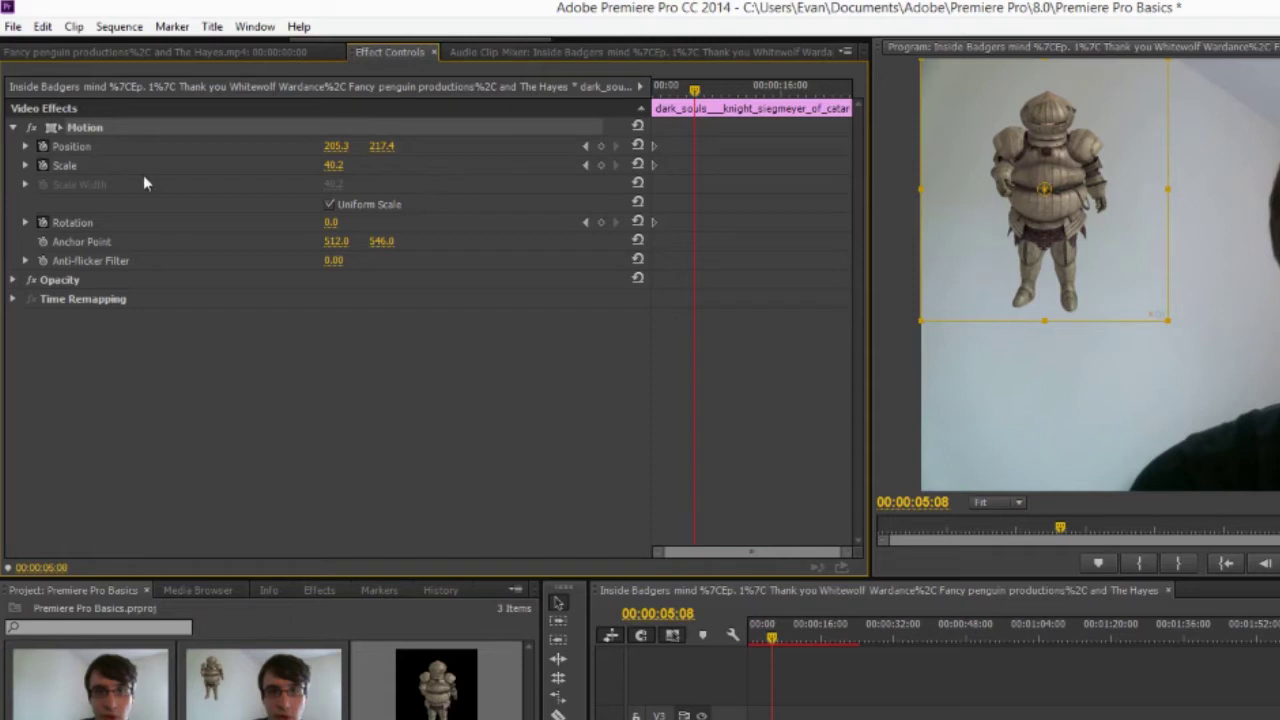
click(331, 222)
click(1021, 212)
drag(1072, 203, 1279, 310)
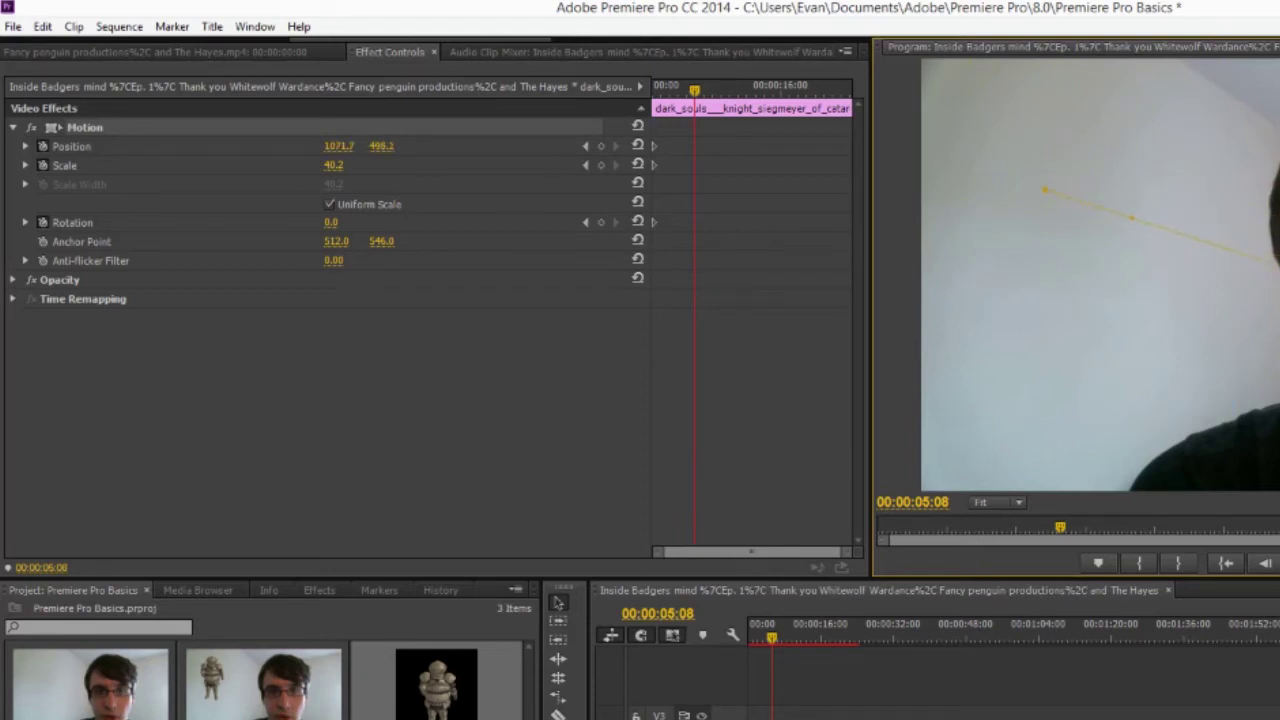
drag(1279, 310, 1279, 380)
drag(695, 92, 630, 92)
click(1279, 564)
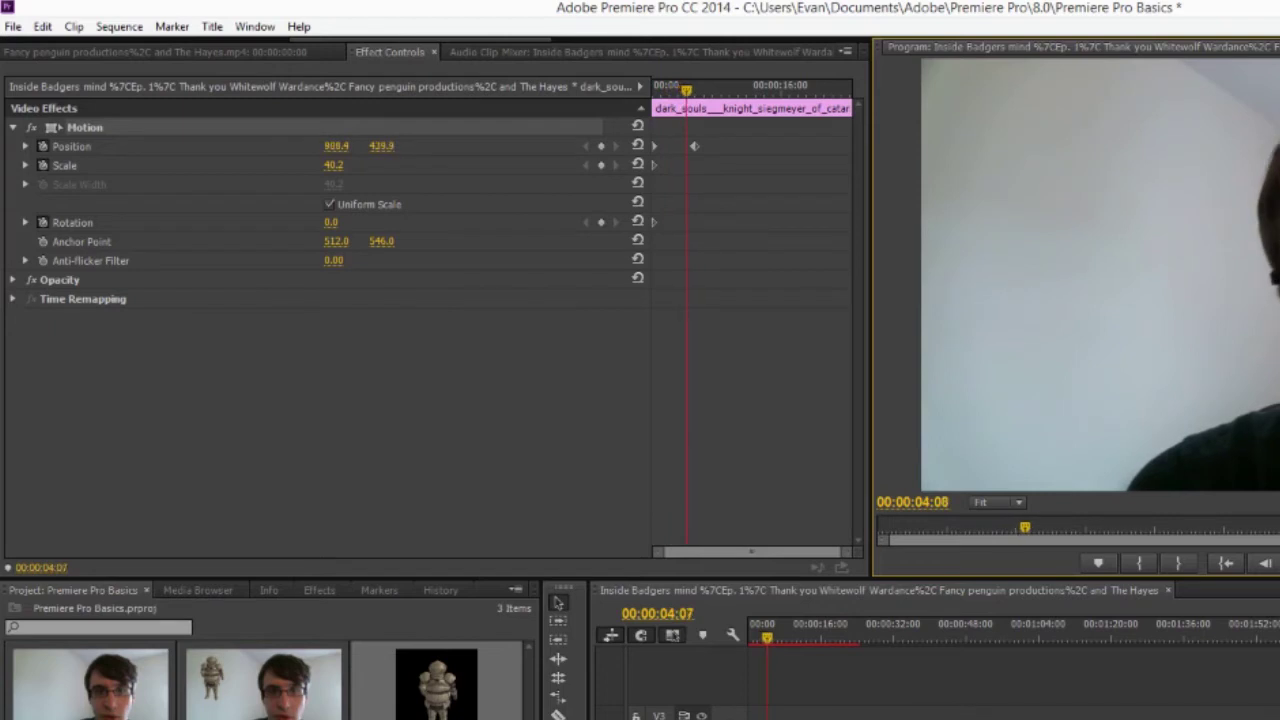
click(692, 146)
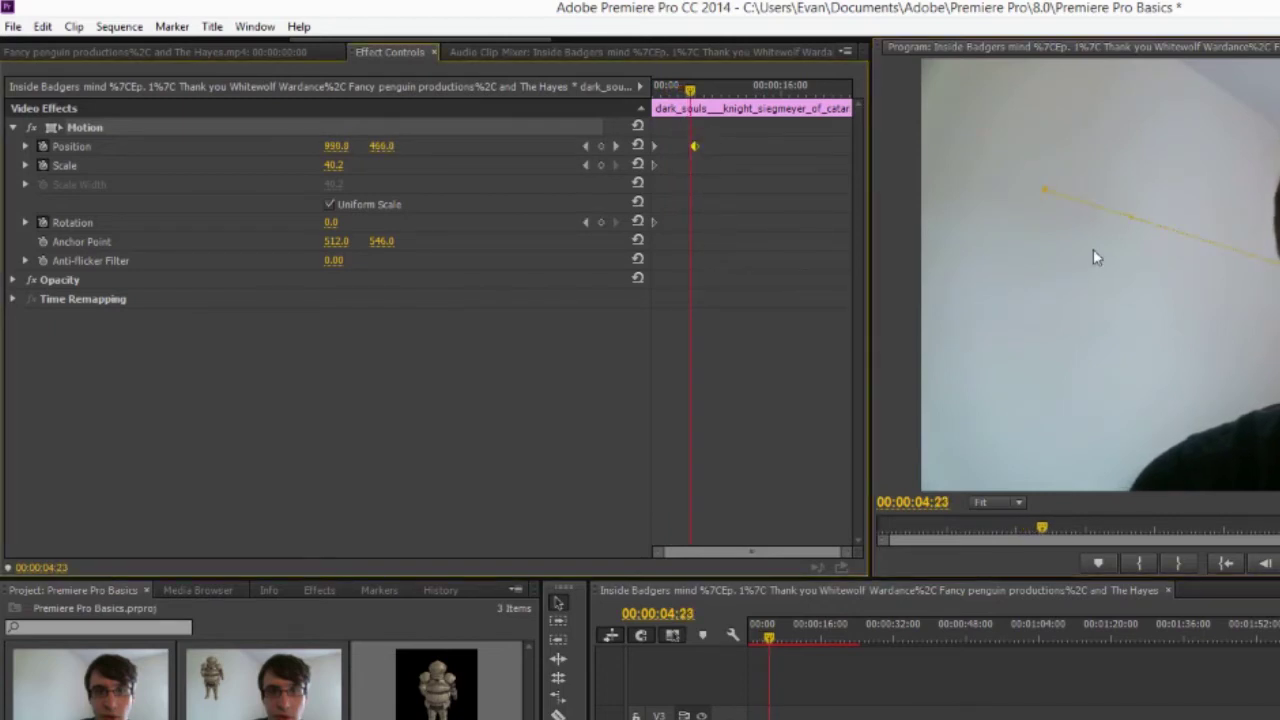
key(Delete)
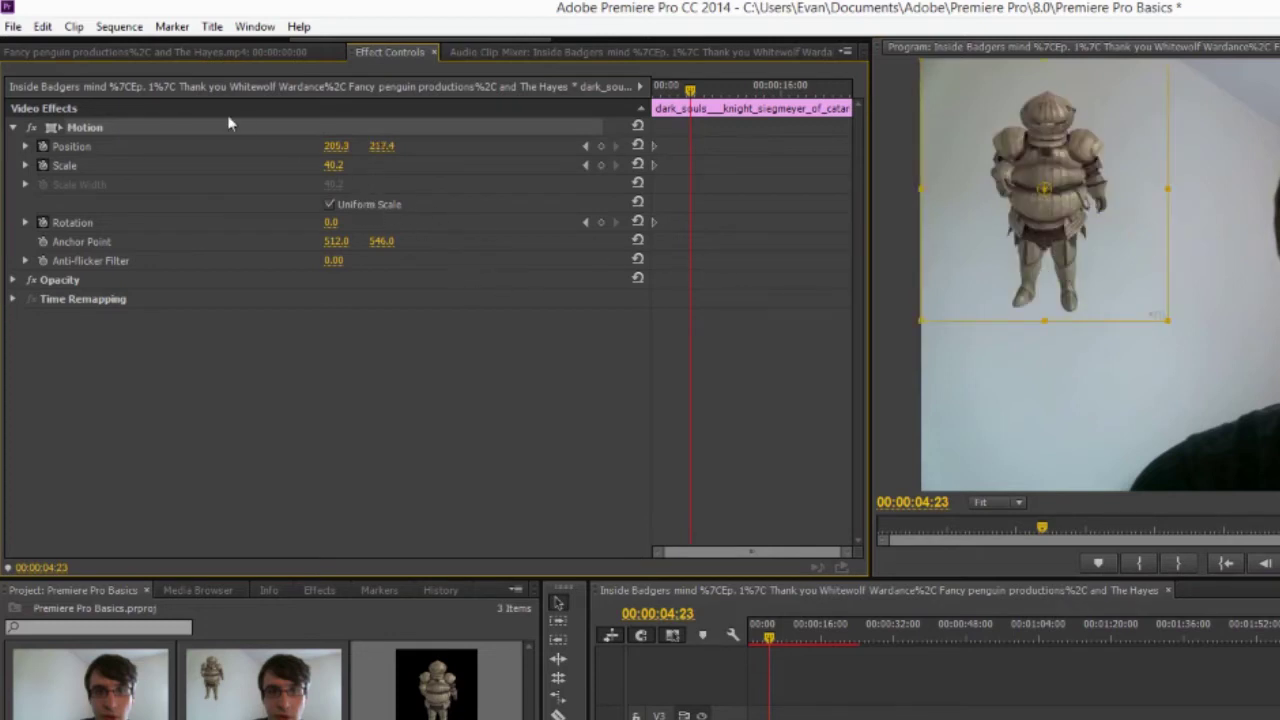
- At 00:00:03:04, shift the knight right and tilt it to 21°
drag(692, 90, 677, 90)
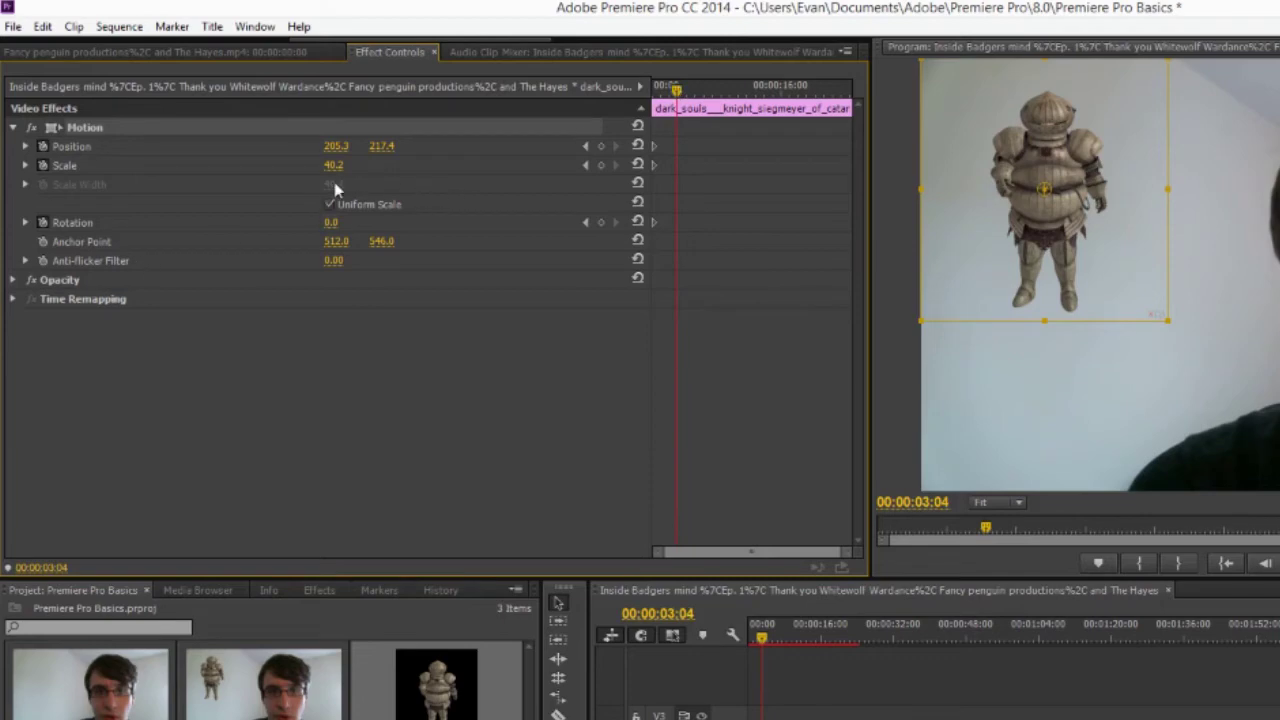
drag(1037, 247, 1081, 247)
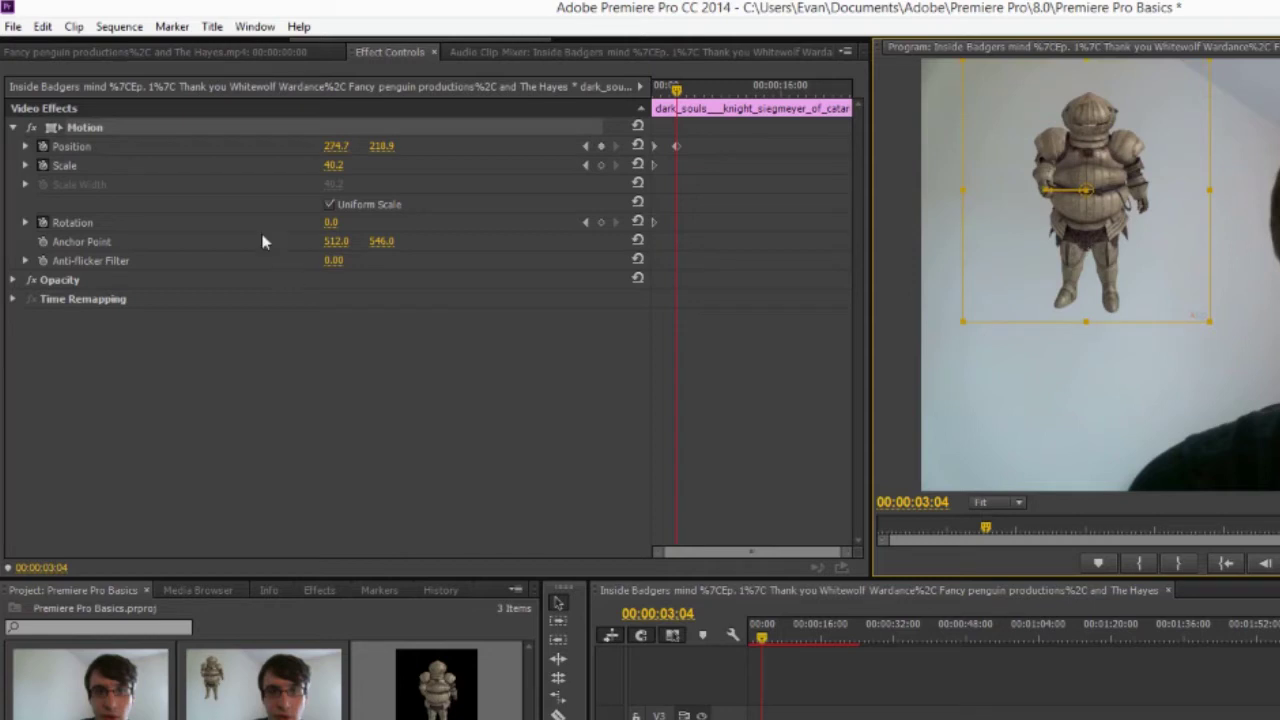
click(325, 223)
drag(325, 223, 884, 318)
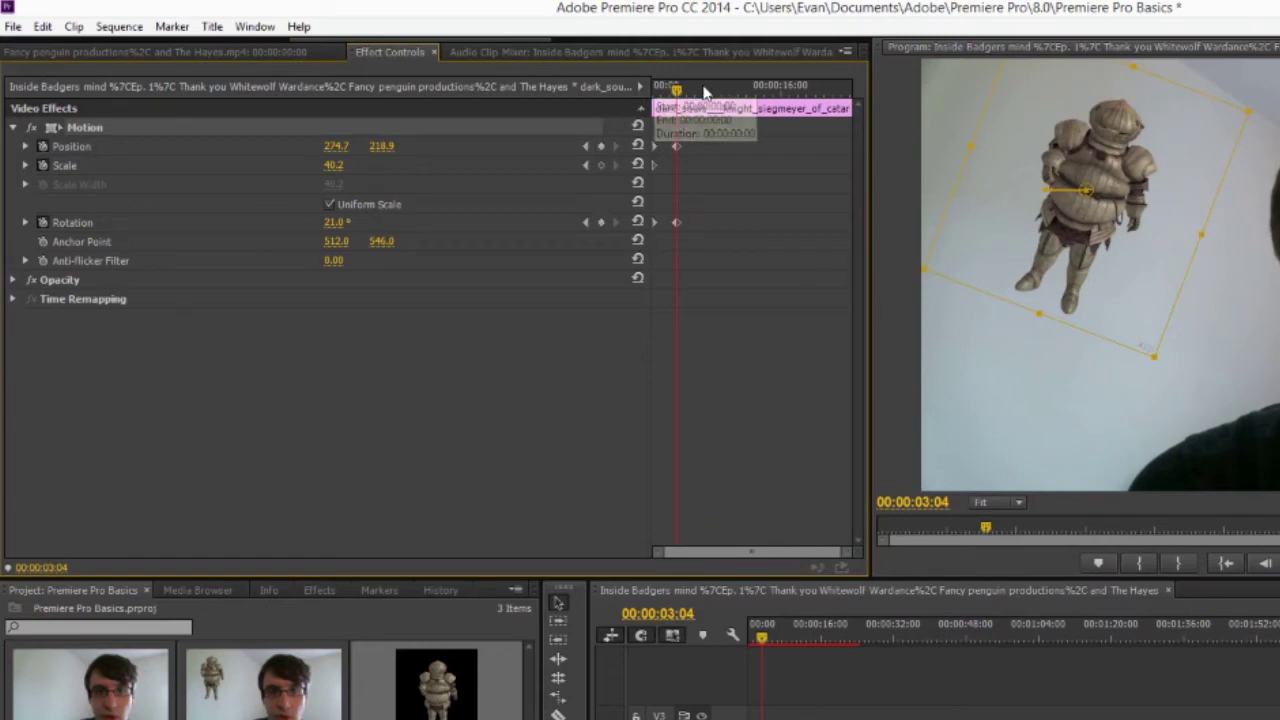
drag(715, 240, 658, 140)
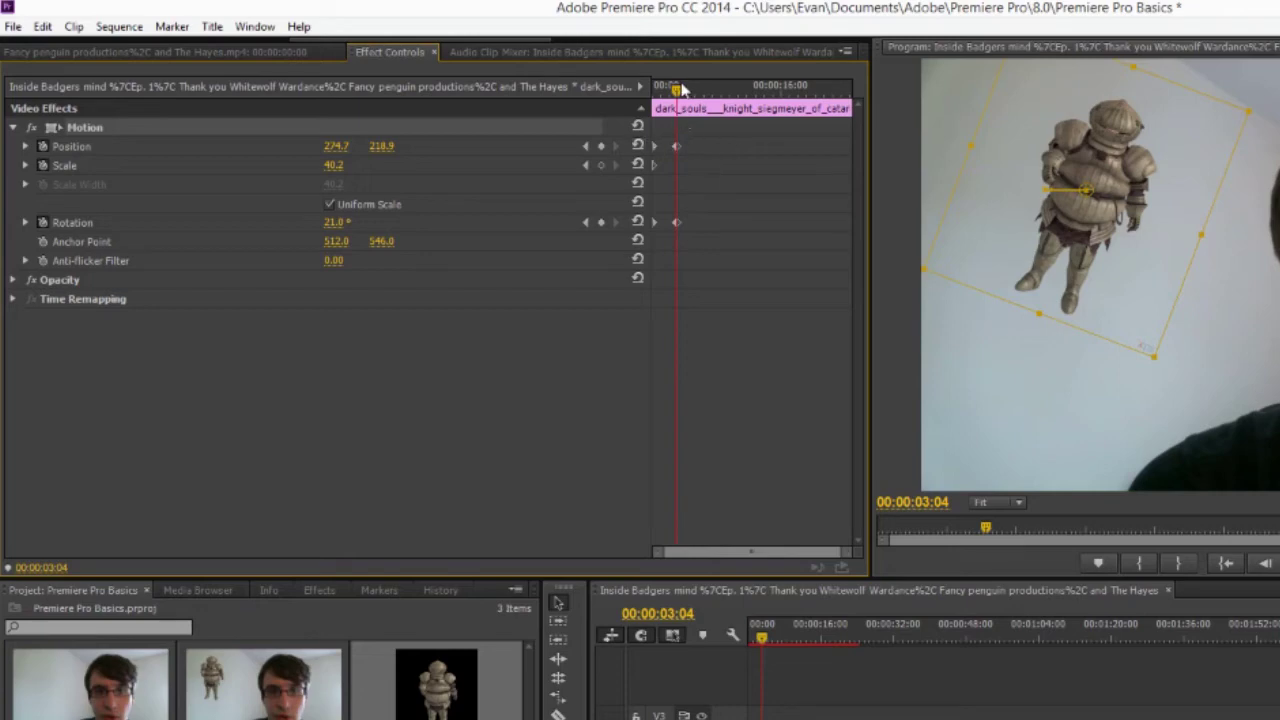
- At 00:00:06:05, move the knight left to 114.7, 220.4 and rotate it -21°
drag(684, 88, 705, 93)
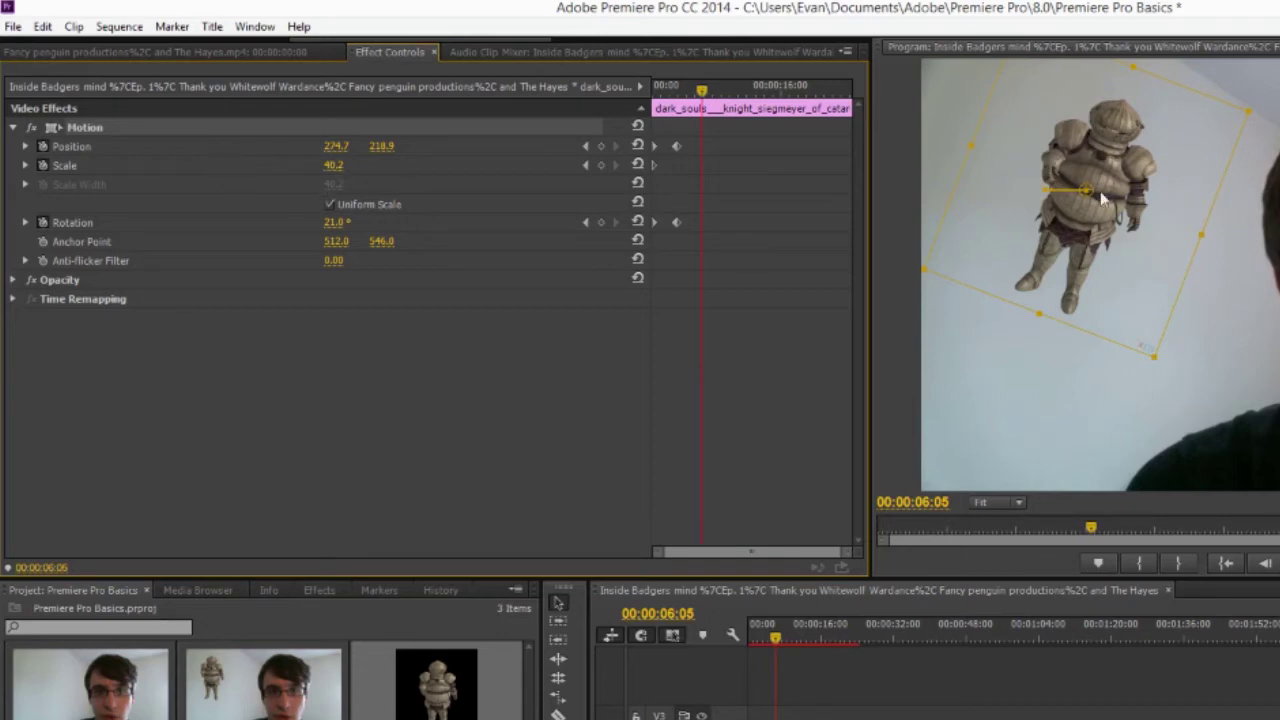
drag(1103, 196, 1014, 201)
click(340, 221)
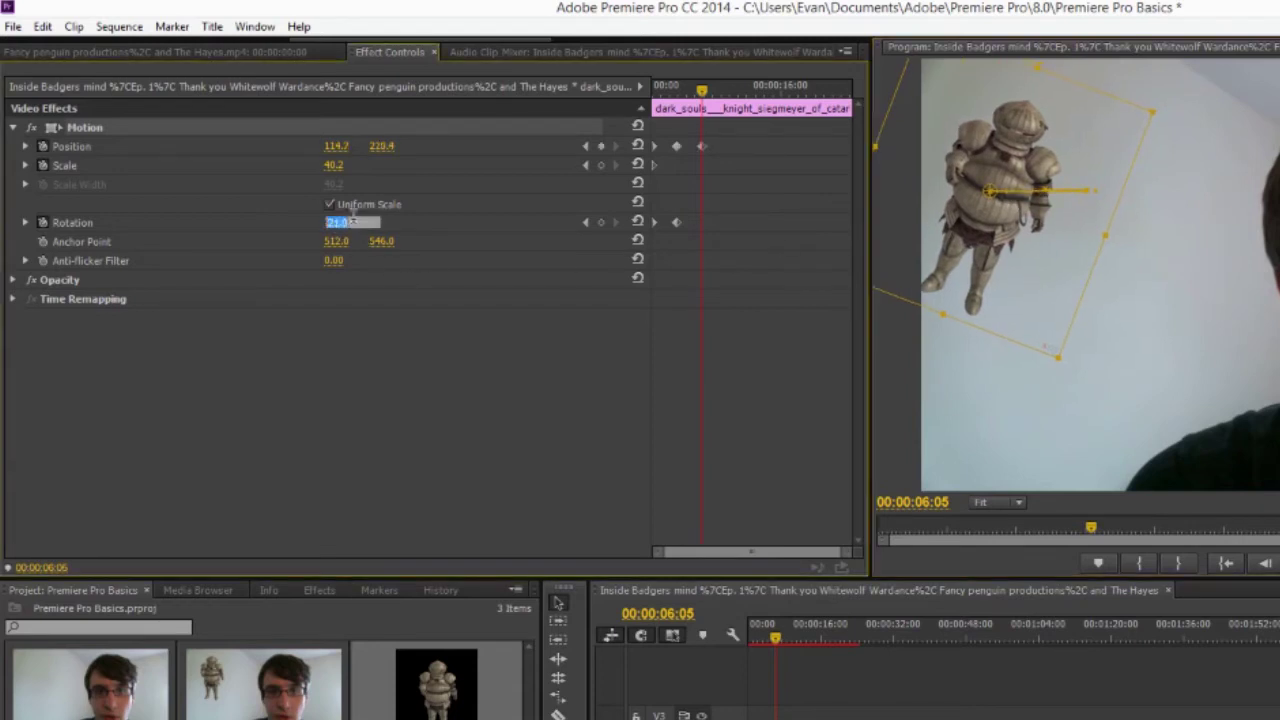
text(-21)
key(Return)
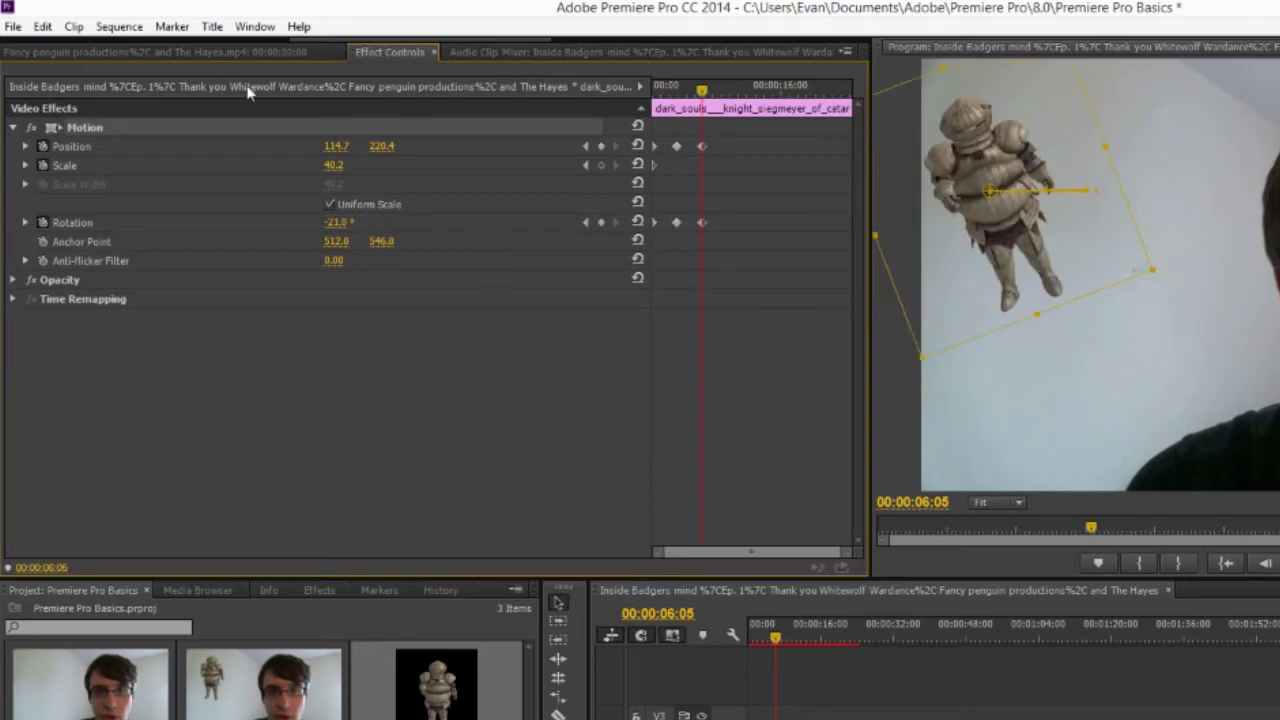
key(Home)
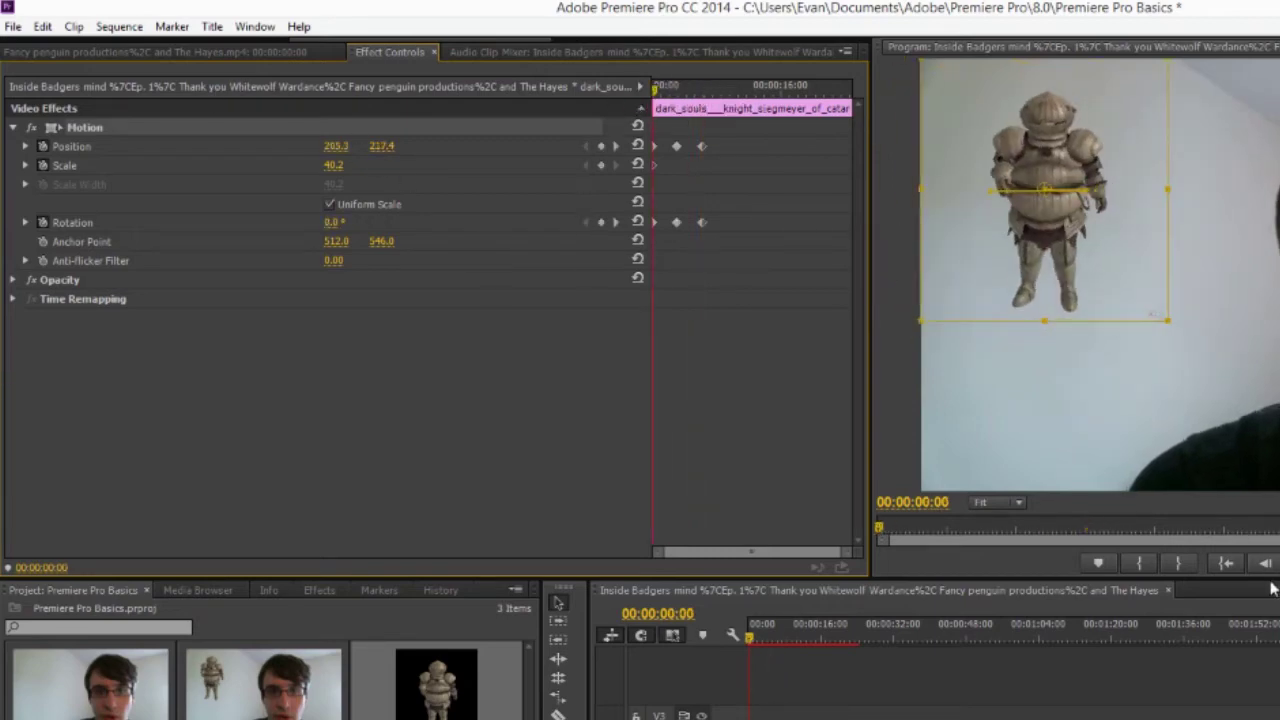
- Preview the knight animation and drag its Position and Rotation keyframes earlier
key(space)
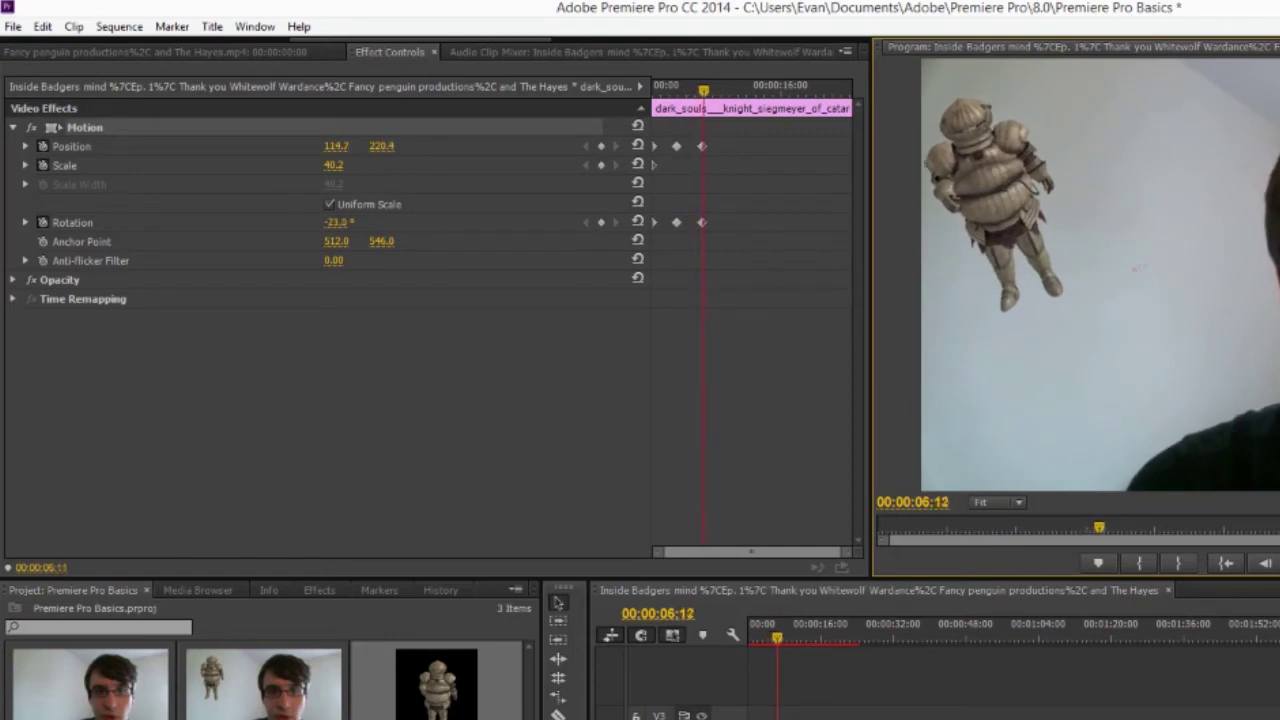
key(space)
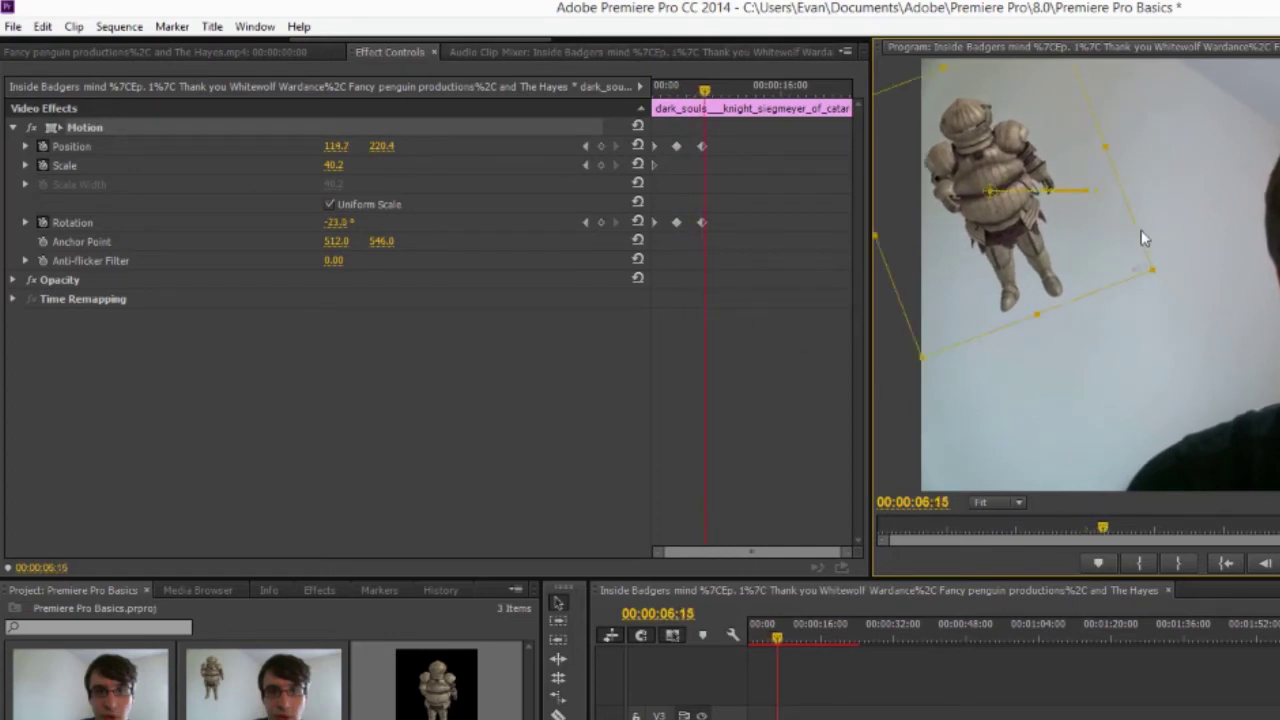
click(675, 316)
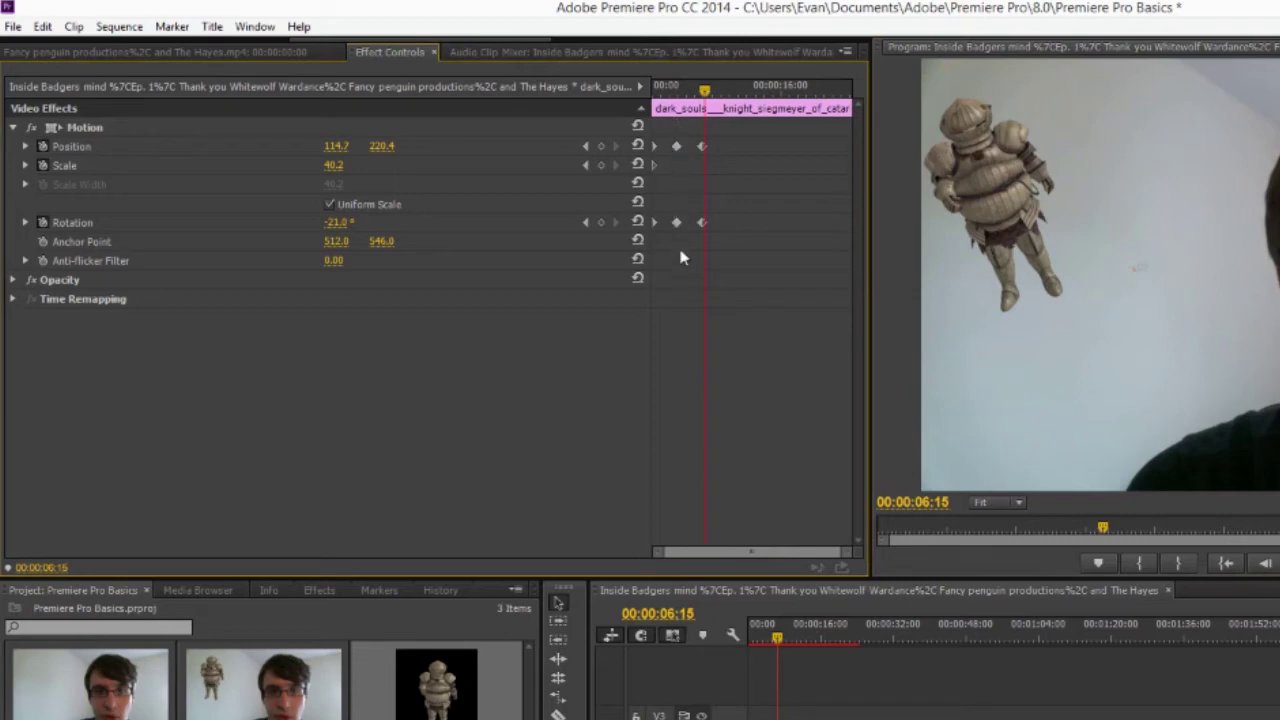
drag(681, 240, 665, 149)
drag(727, 247, 675, 149)
key(Home)
key(space)
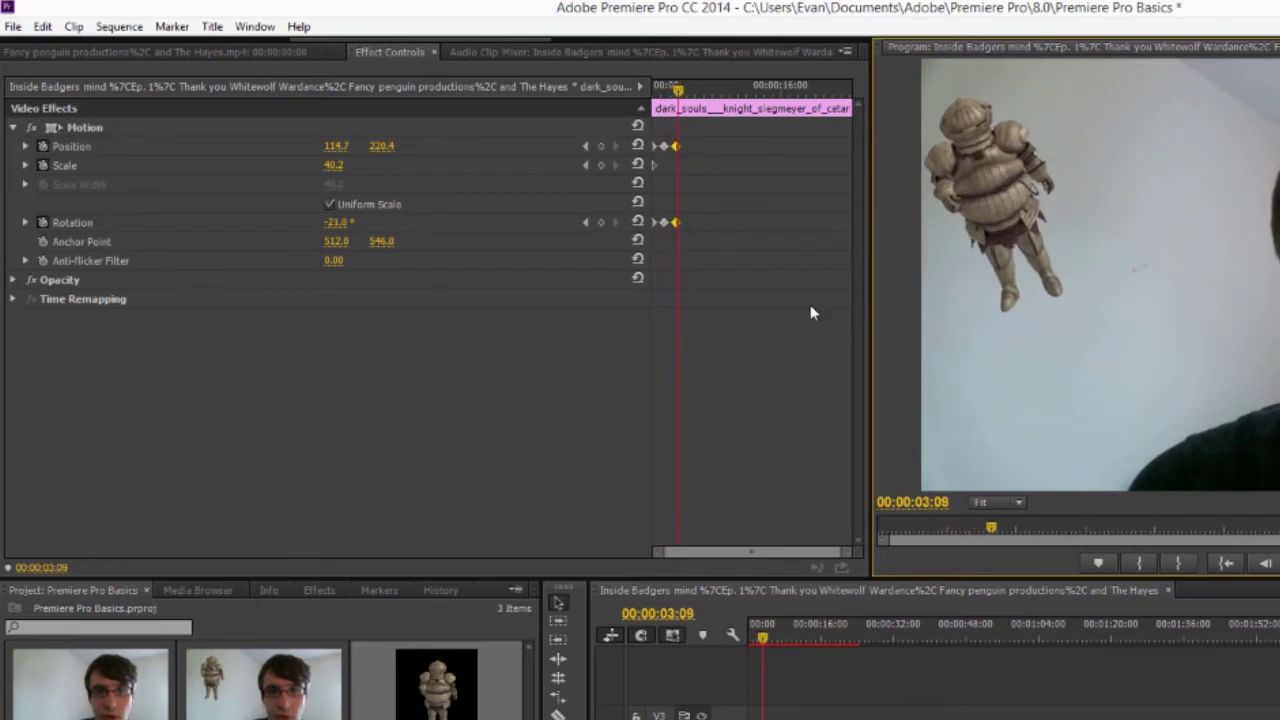
- Paste copies of the Position and Rotation keyframes later in the clip and replay the animation
click(724, 259)
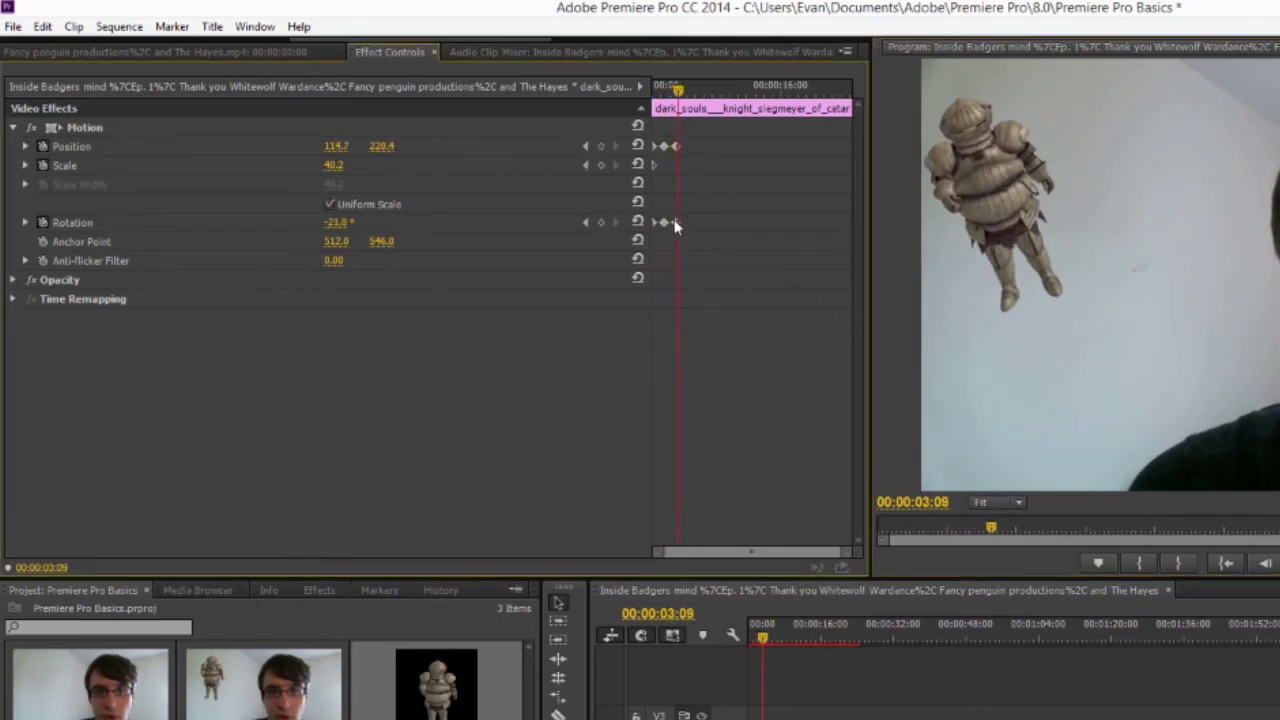
drag(694, 232, 662, 120)
drag(678, 88, 699, 92)
key(ctrl+v)
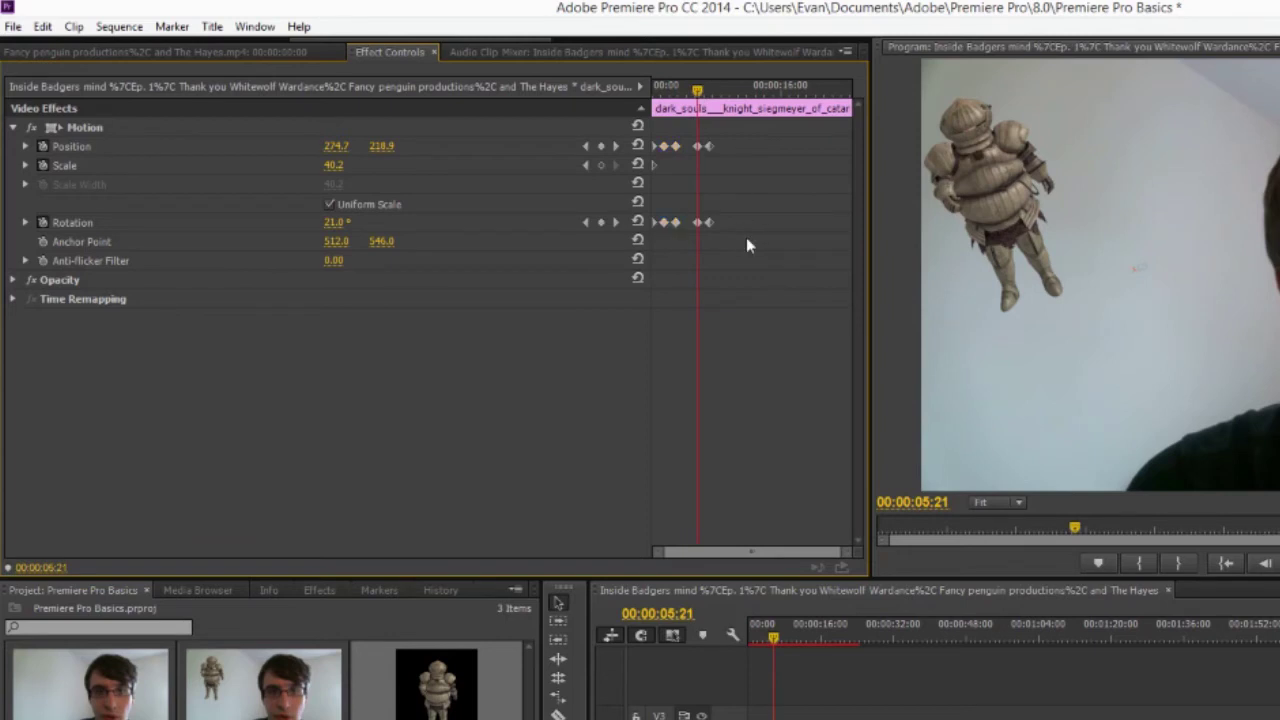
drag(738, 250, 688, 150)
key(Home)
key(space)
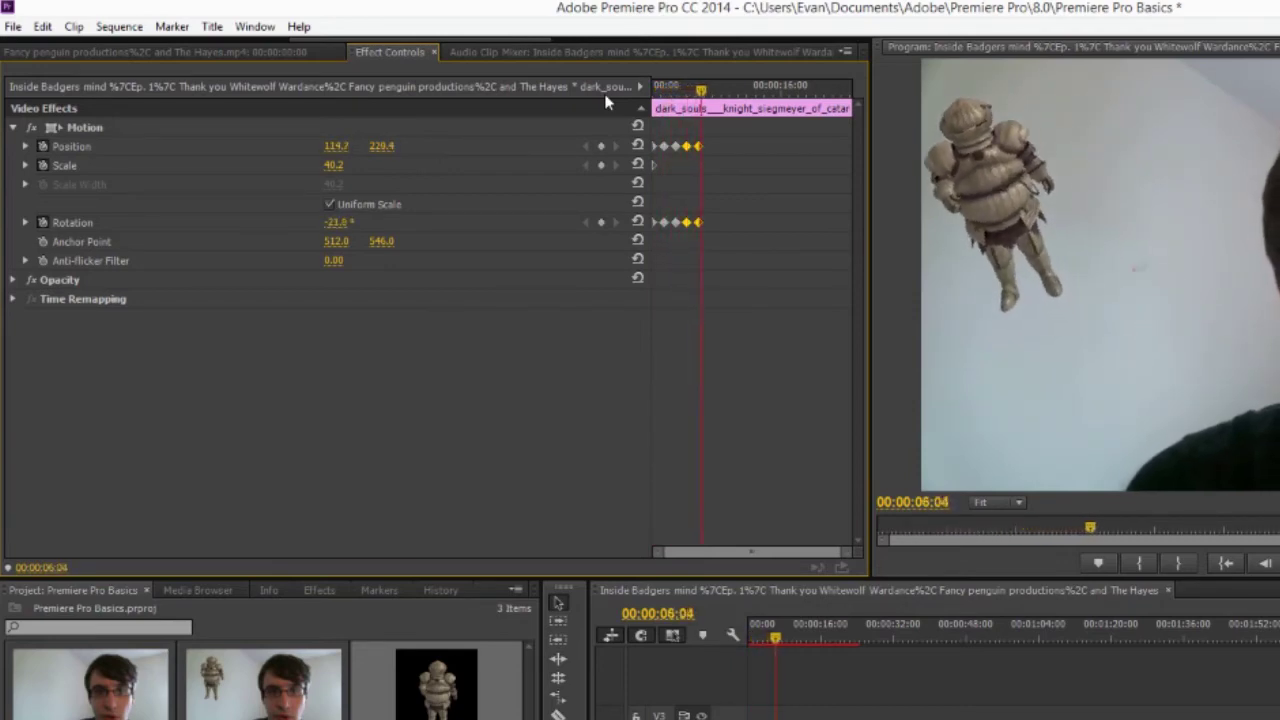
click(1266, 564)
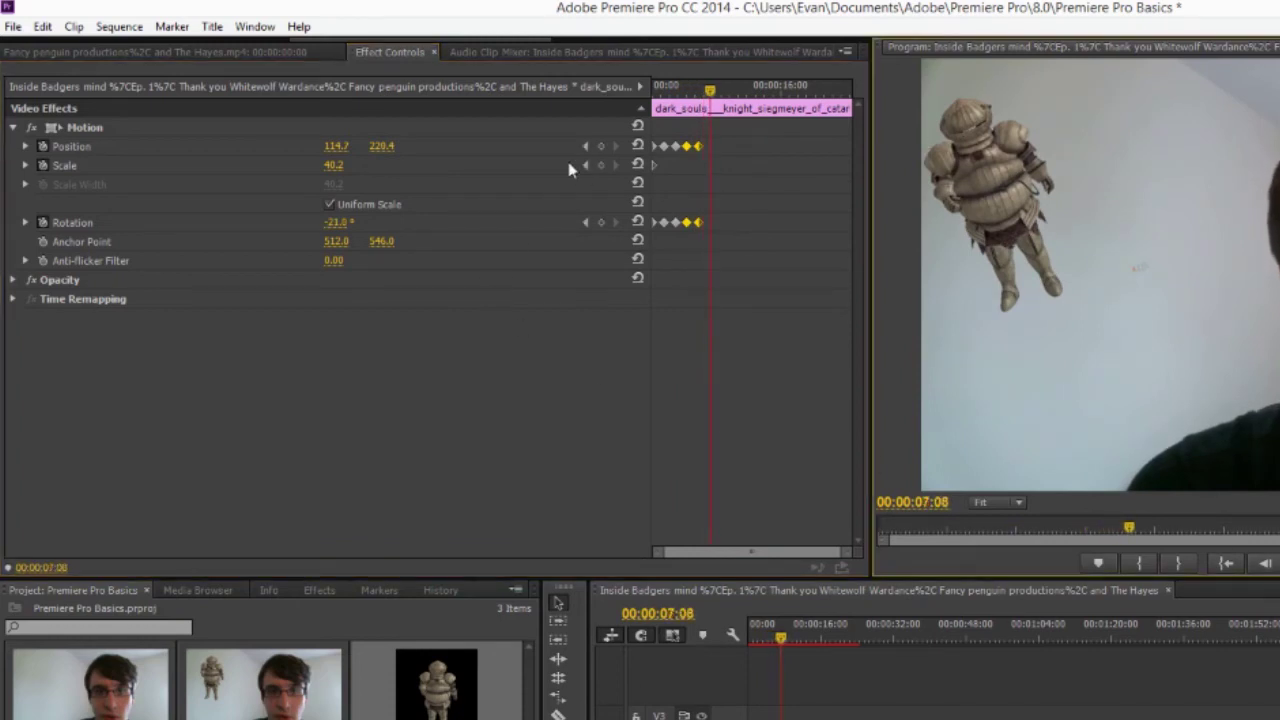
- Add a Scale keyframe for the knight at 00:00:07:02
click(698, 89)
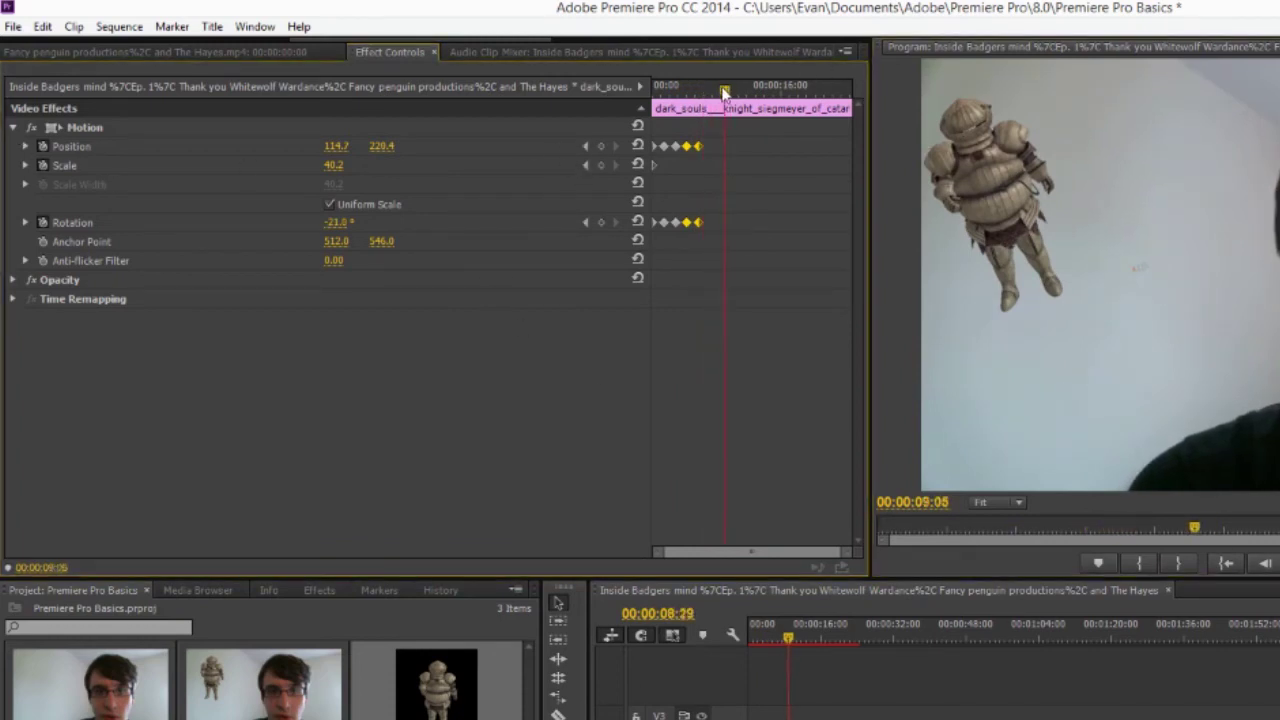
drag(698, 92, 721, 105)
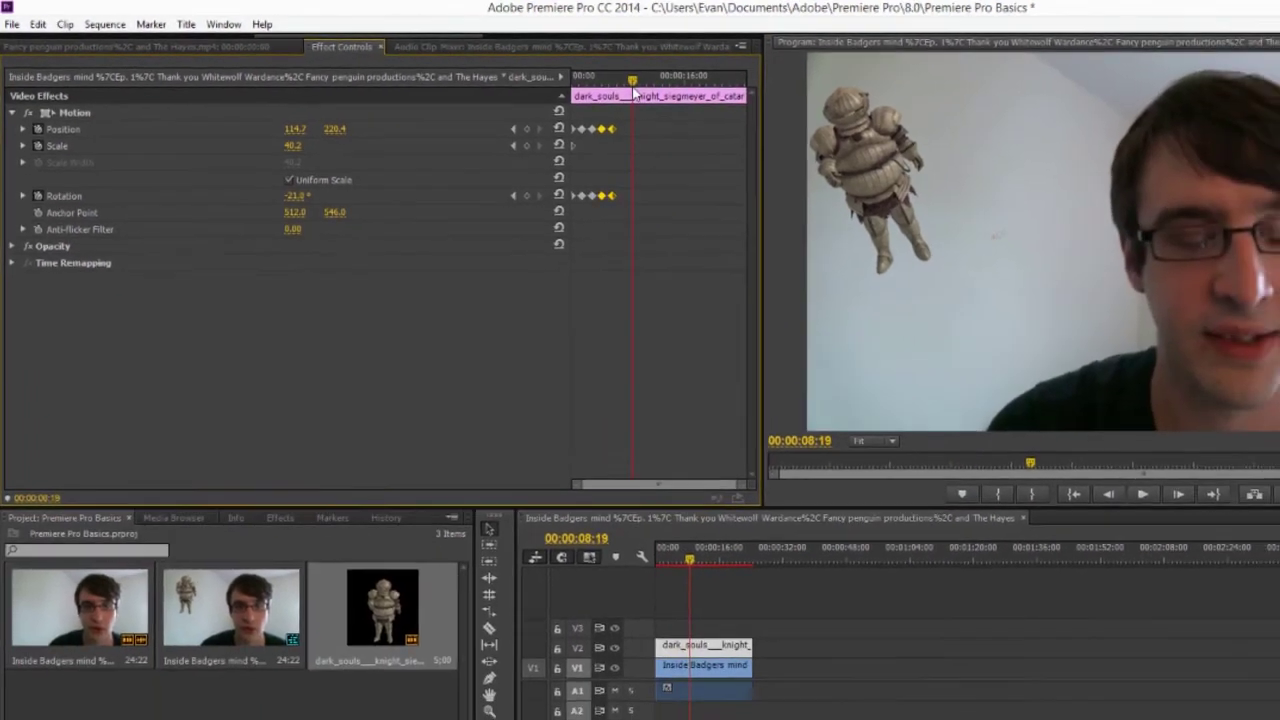
drag(632, 93, 612, 97)
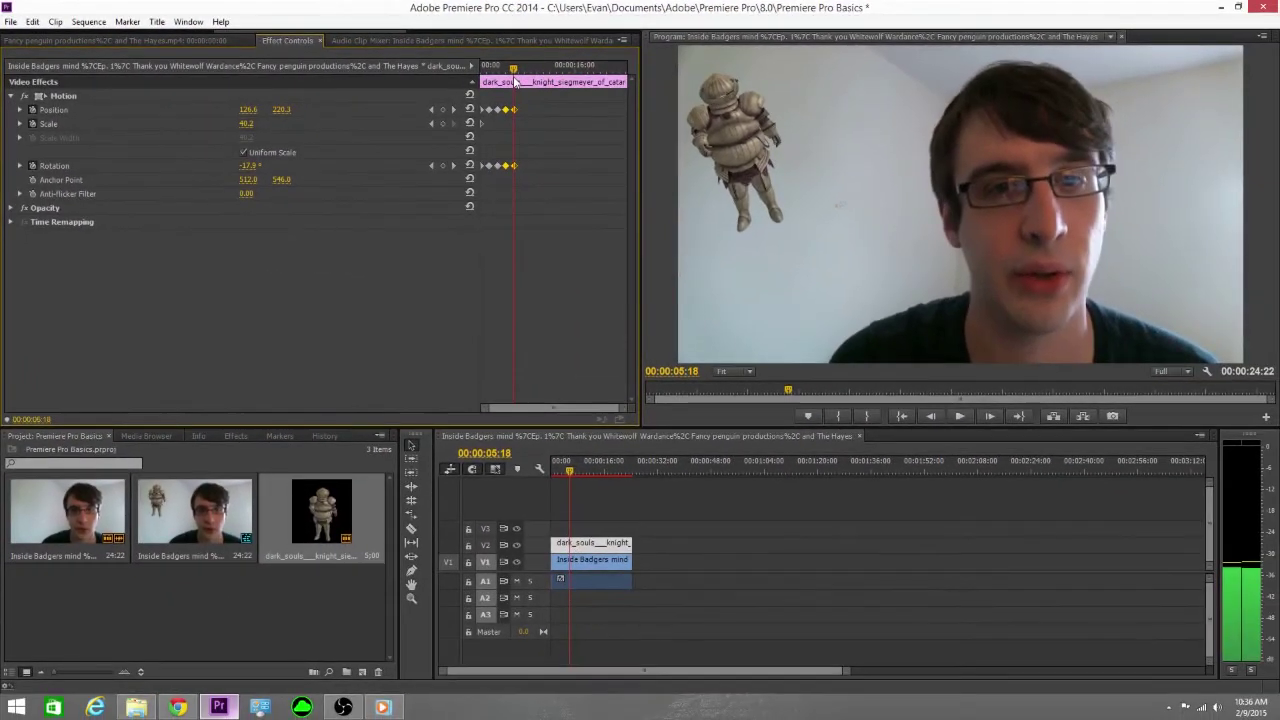
drag(514, 82, 521, 83)
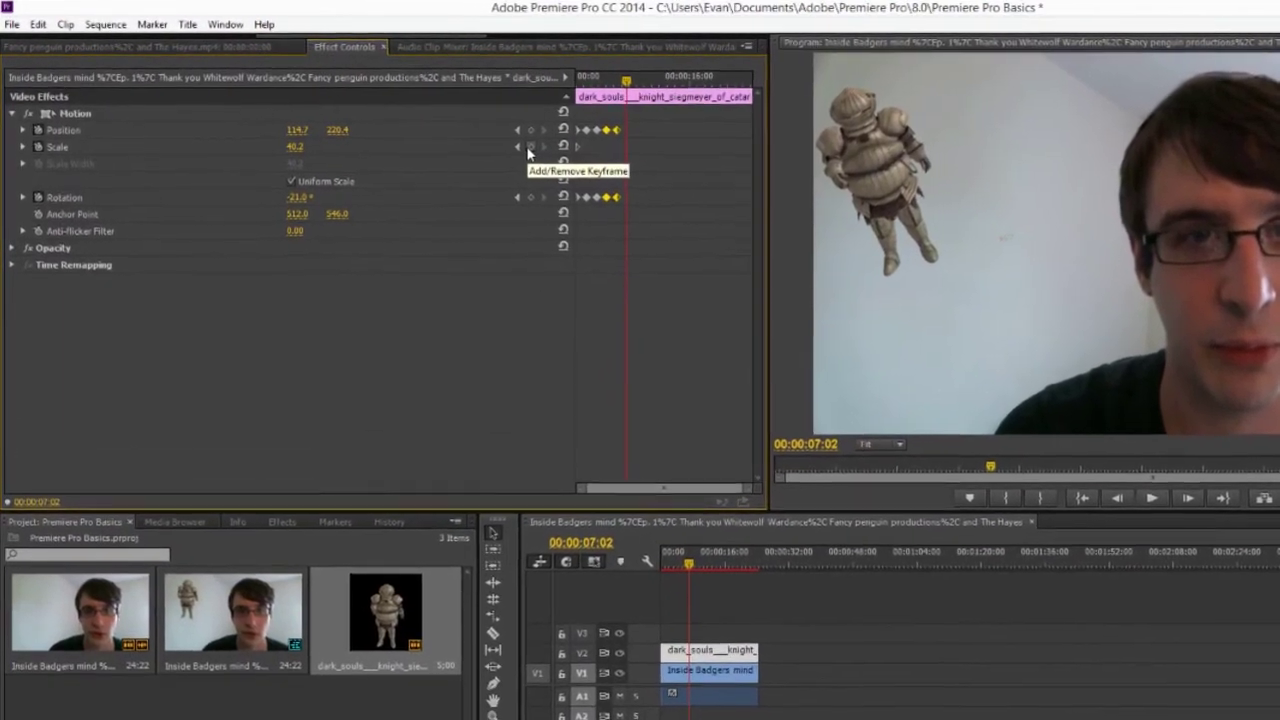
click(562, 156)
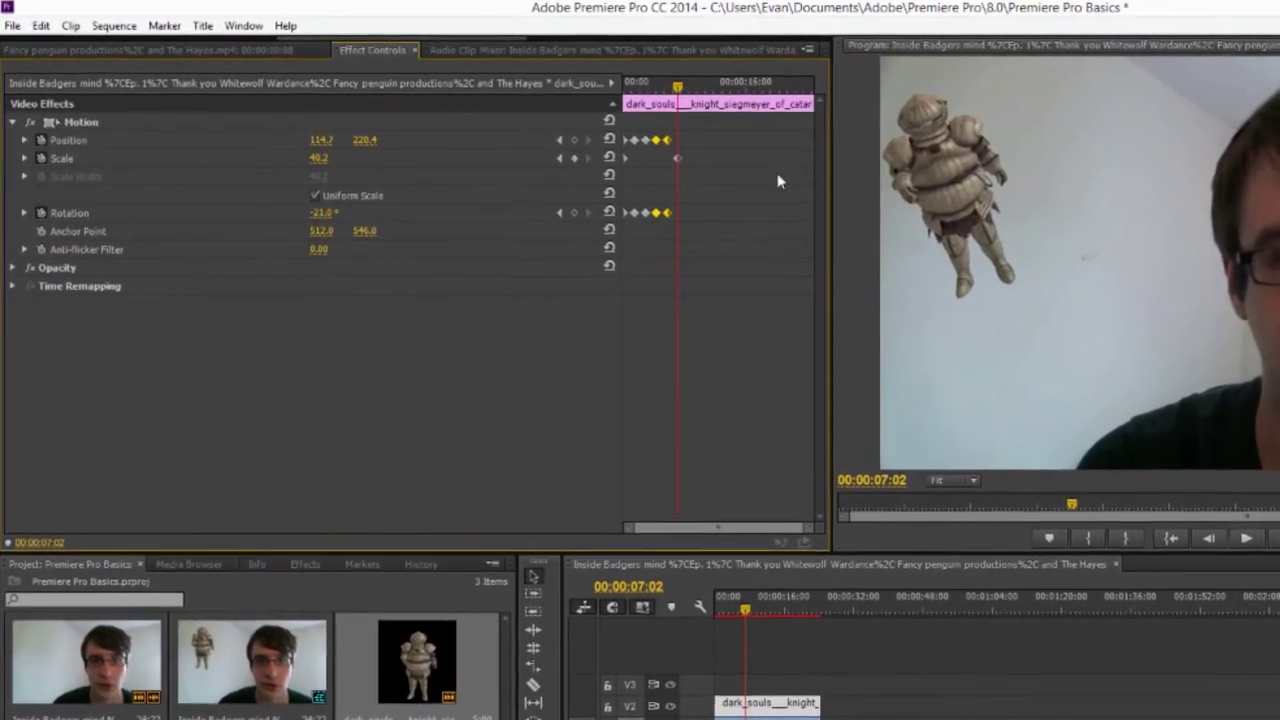
- At 00:00:07:12, enlarge the knight to scale 192.2 in the Program monitor
drag(713, 90, 717, 95)
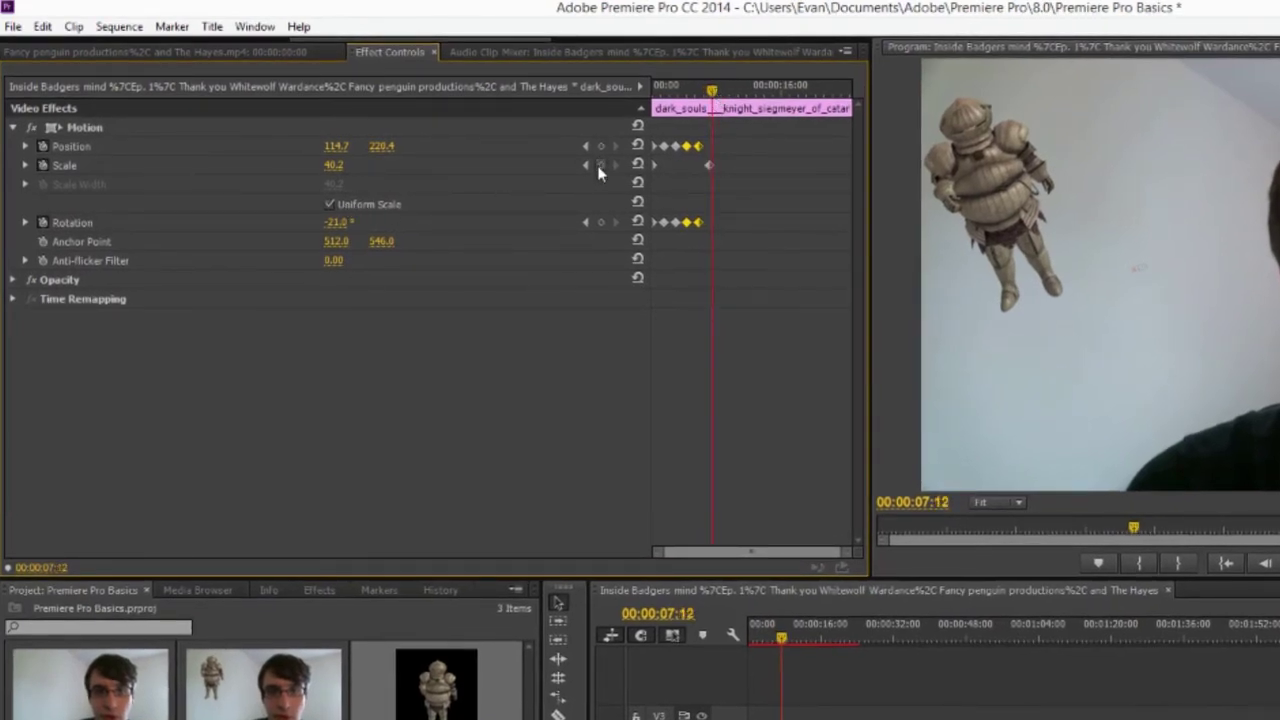
click(1012, 172)
drag(1105, 146, 906, 133)
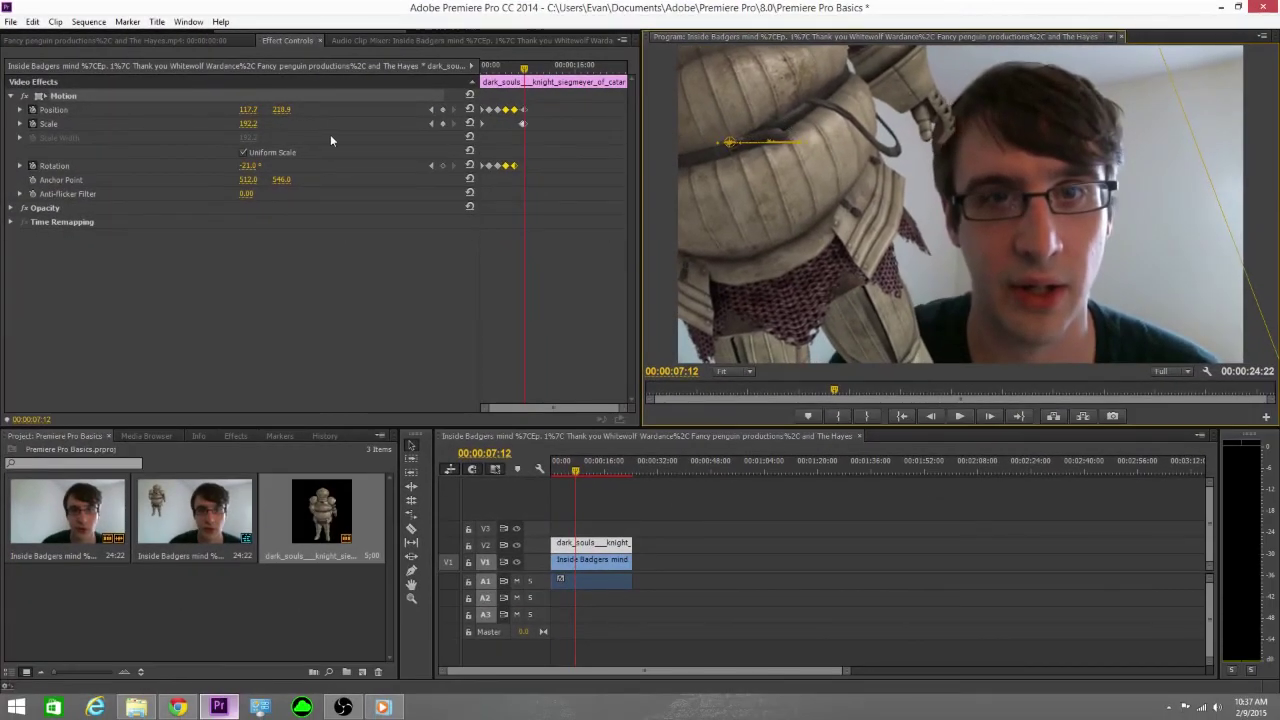
- Move the knight to Position 940.4, 851.3 over the presenter's face, then preview the growth
drag(796, 122, 1135, 392)
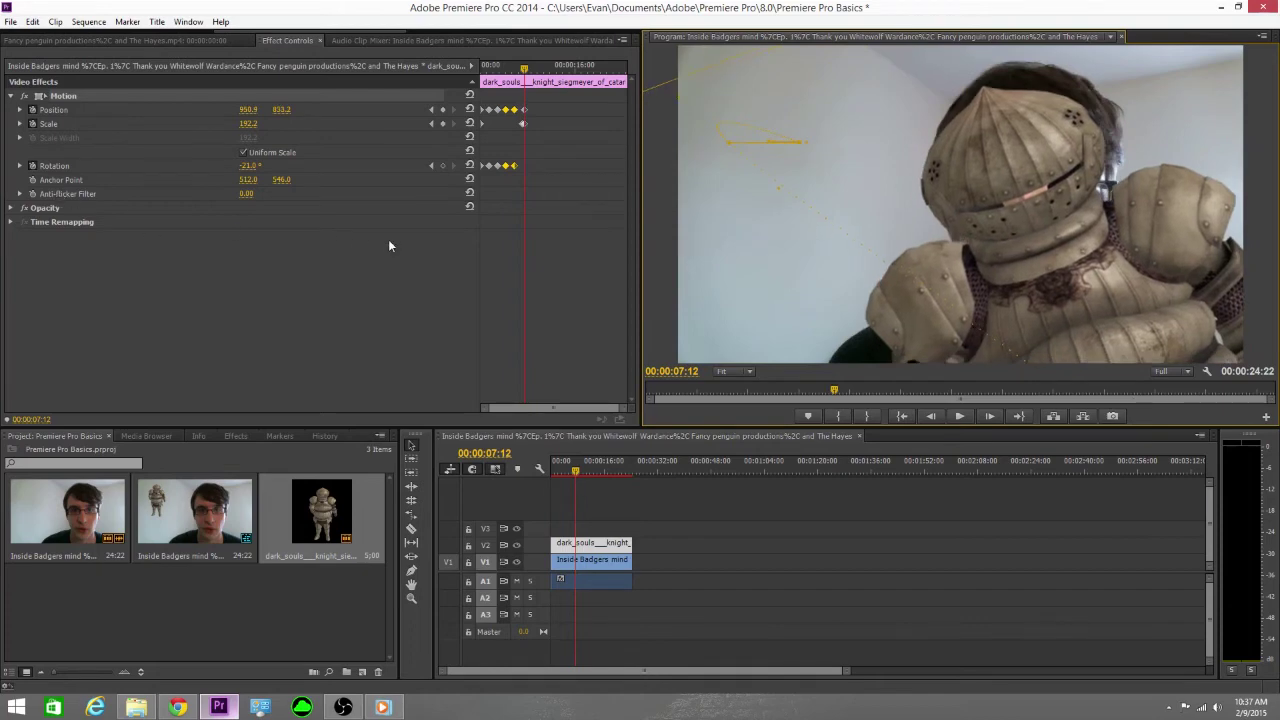
drag(522, 68, 513, 70)
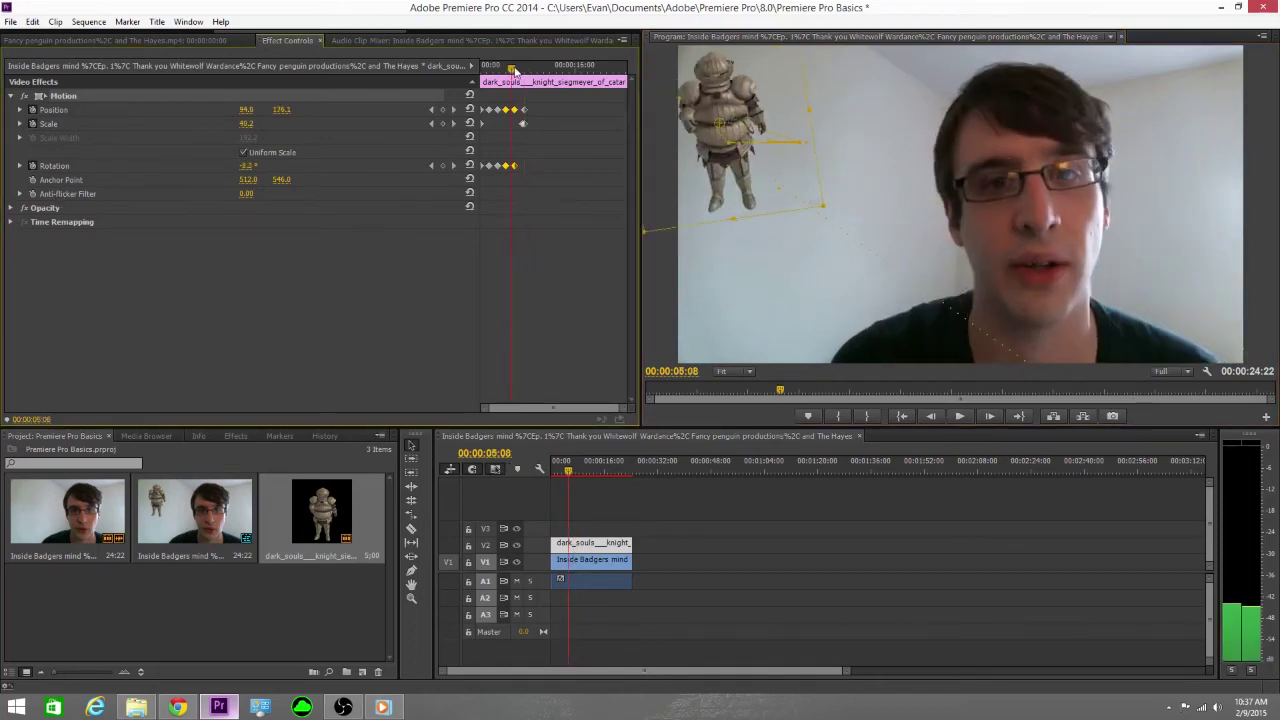
key(space)
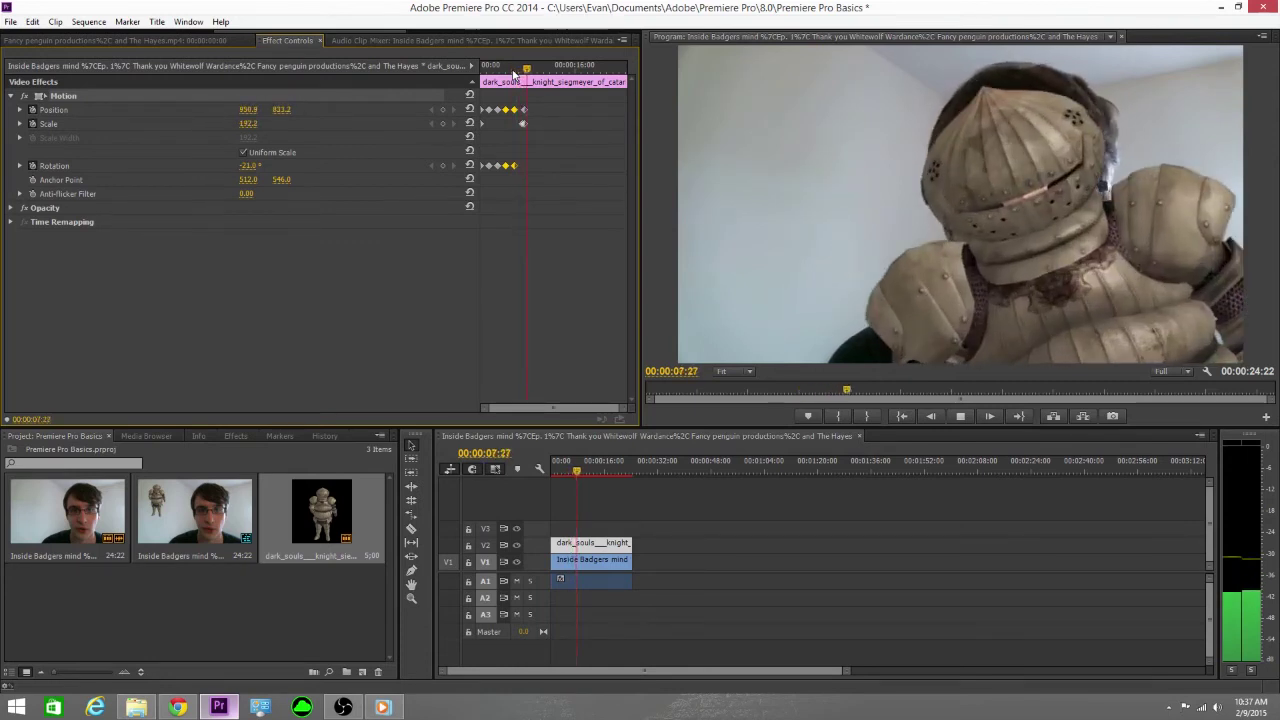
click(960, 417)
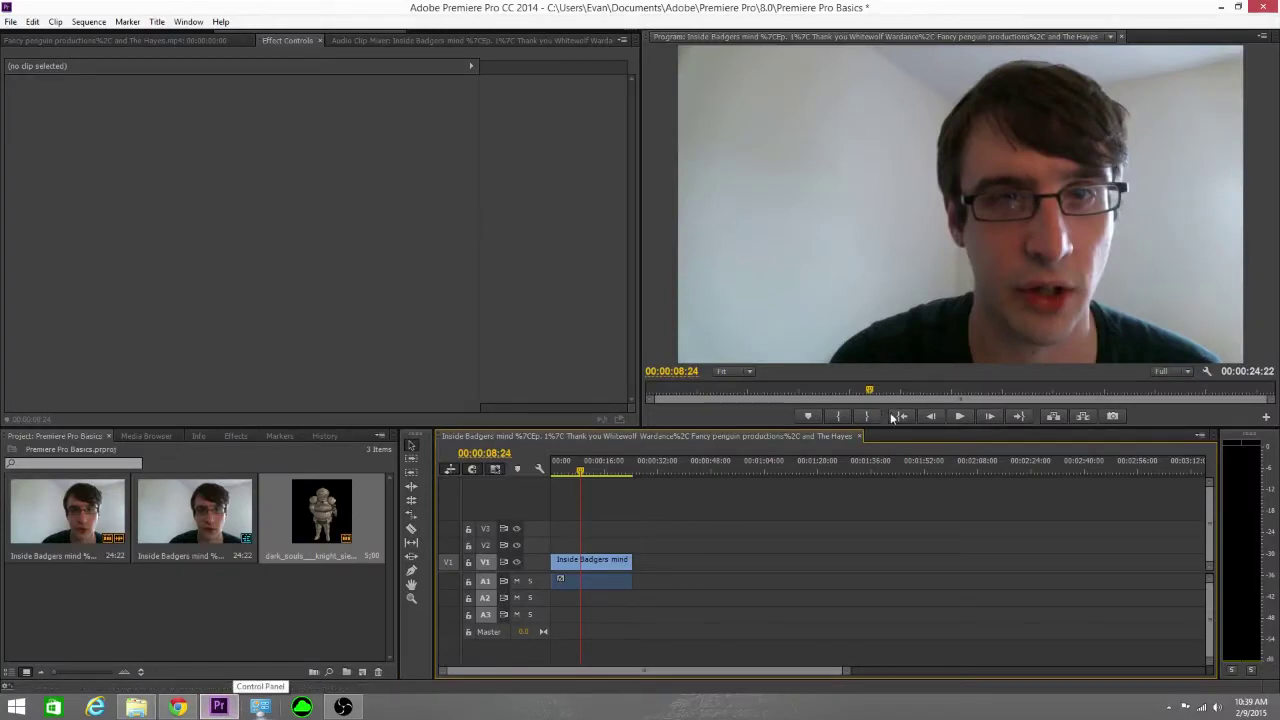
- Find the cut point and razor the webcam clip at 00:00:10:24
click(968, 416)
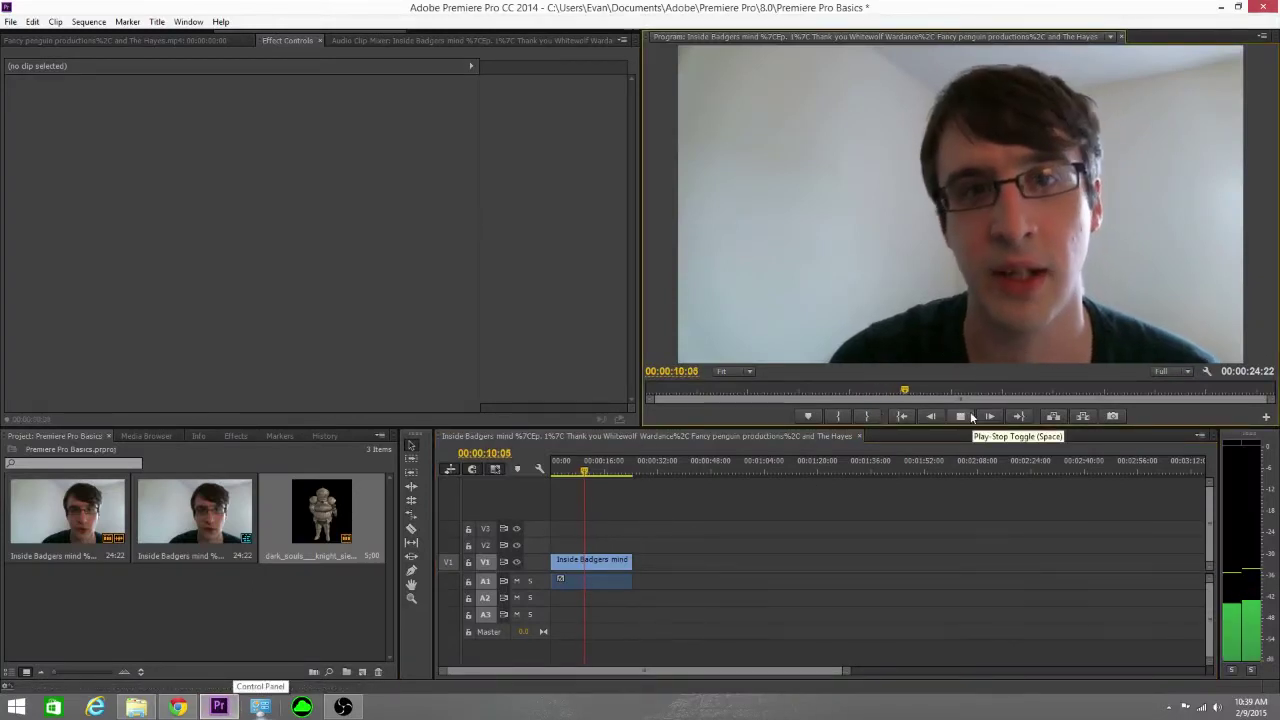
click(968, 416)
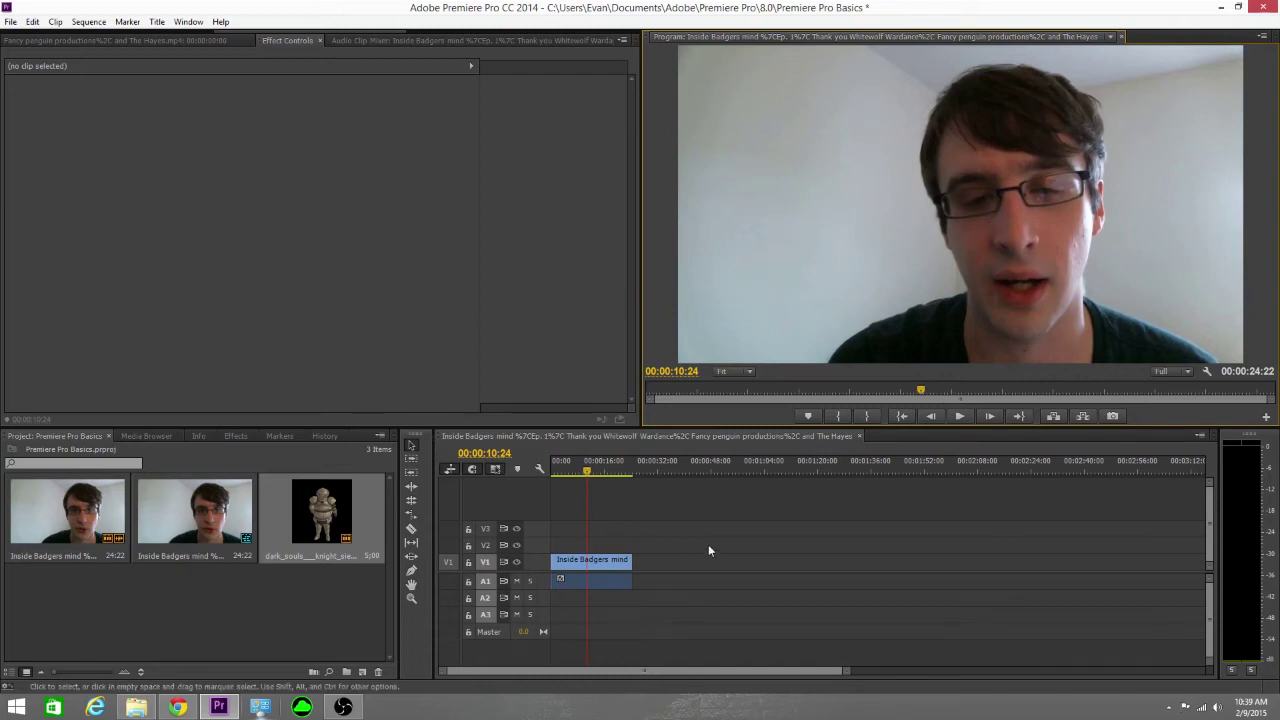
click(411, 536)
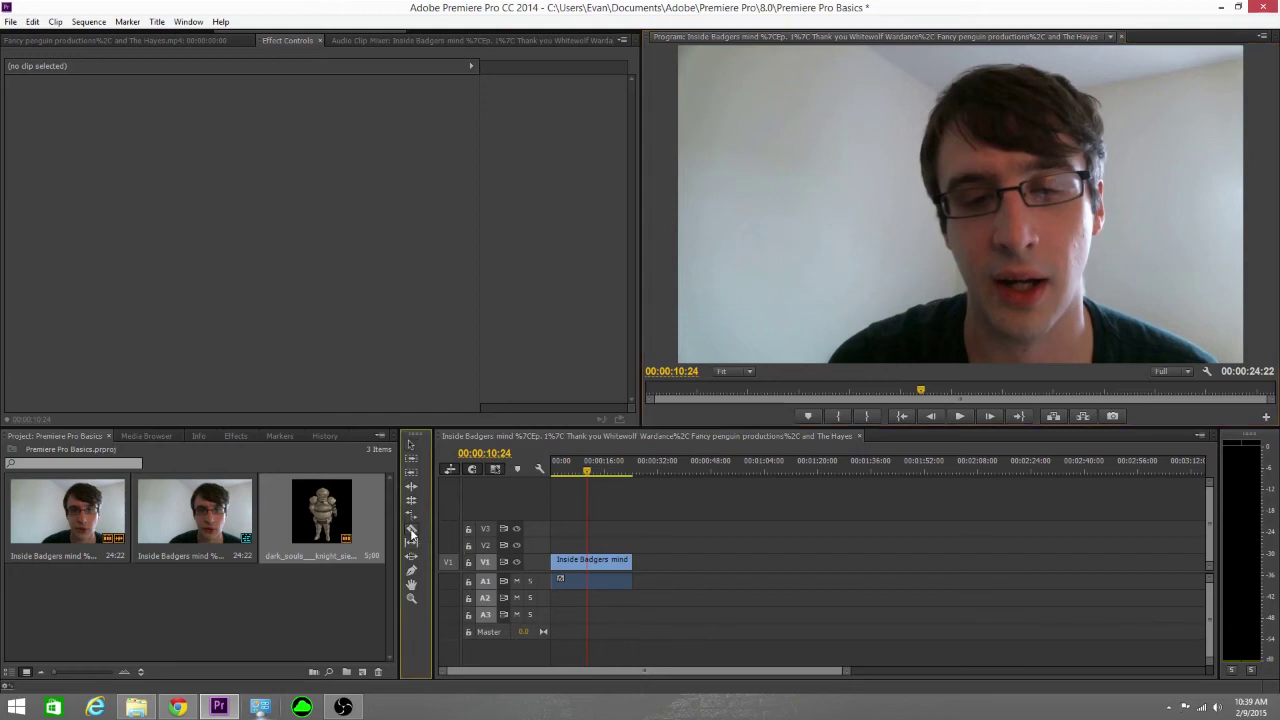
click(411, 536)
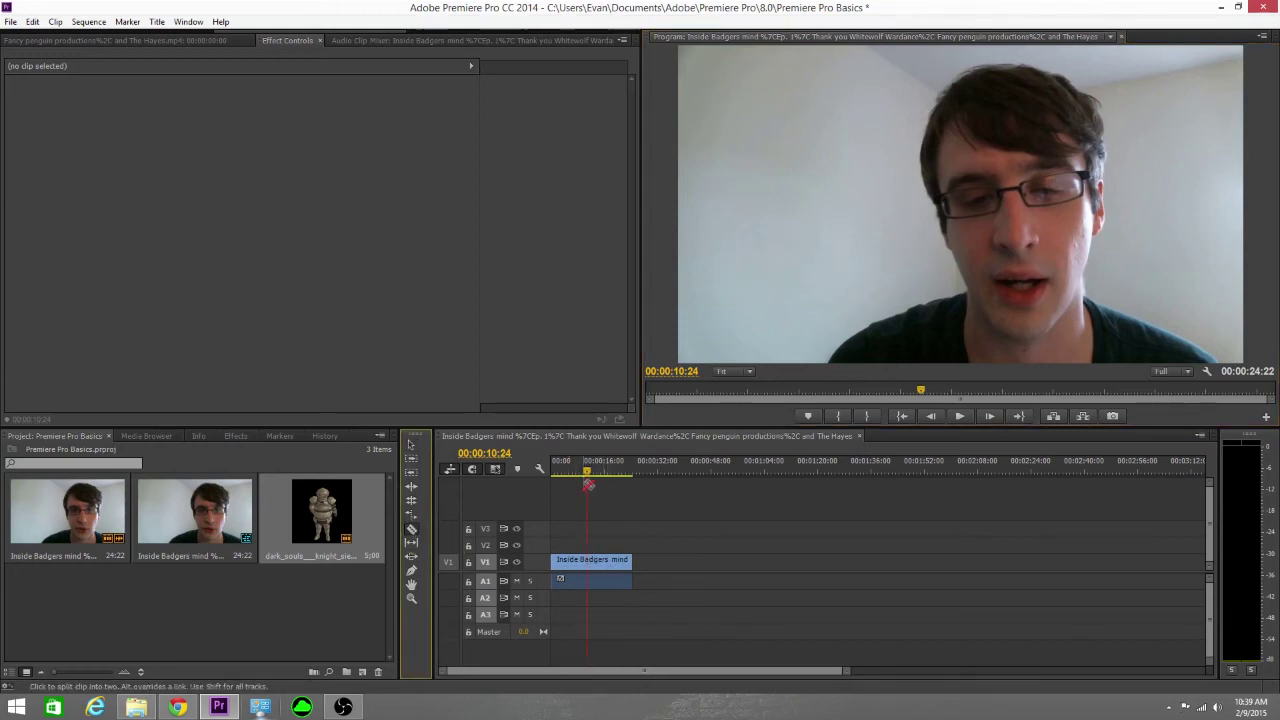
click(591, 562)
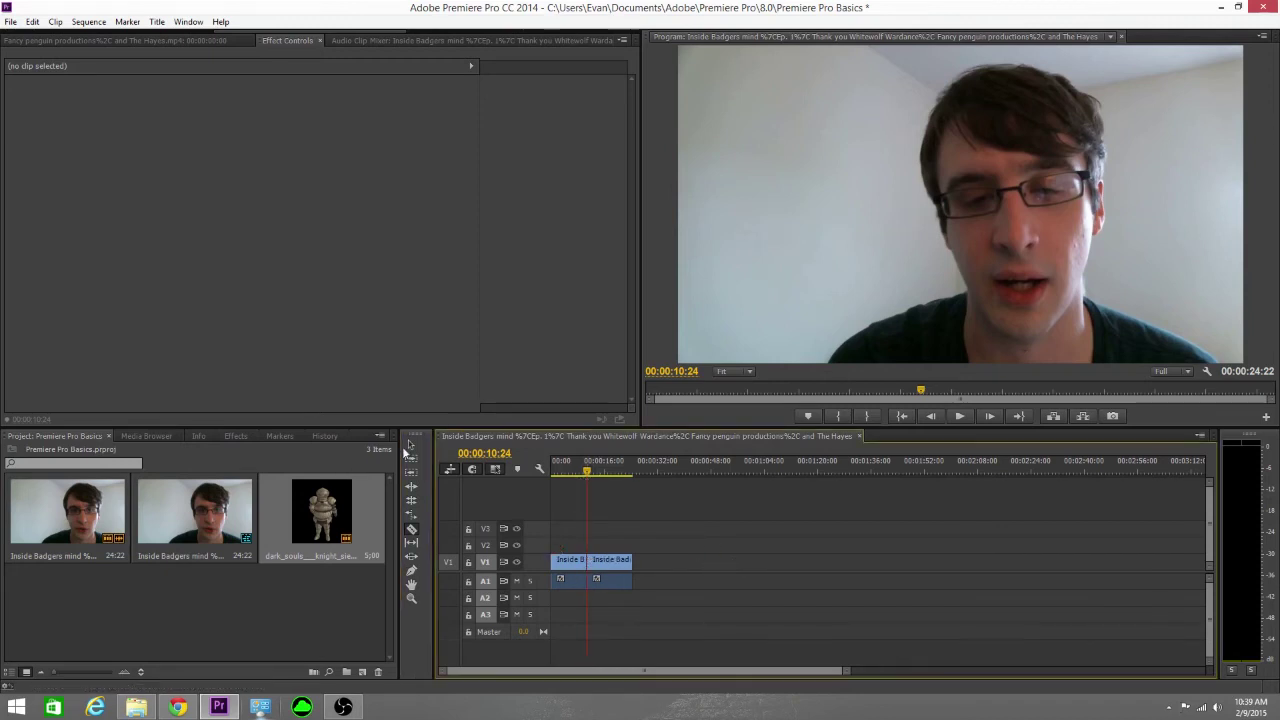
- Slide the second half away and back so it sits right after the first
key(v)
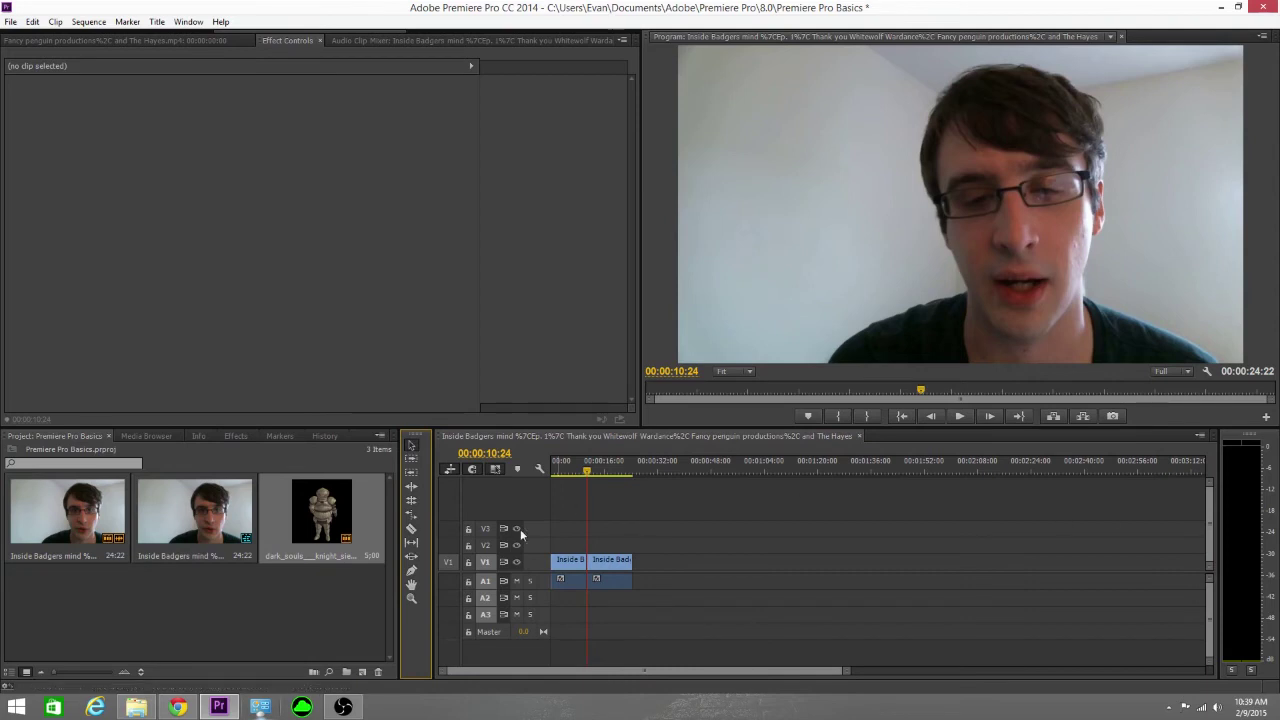
drag(613, 562, 754, 569)
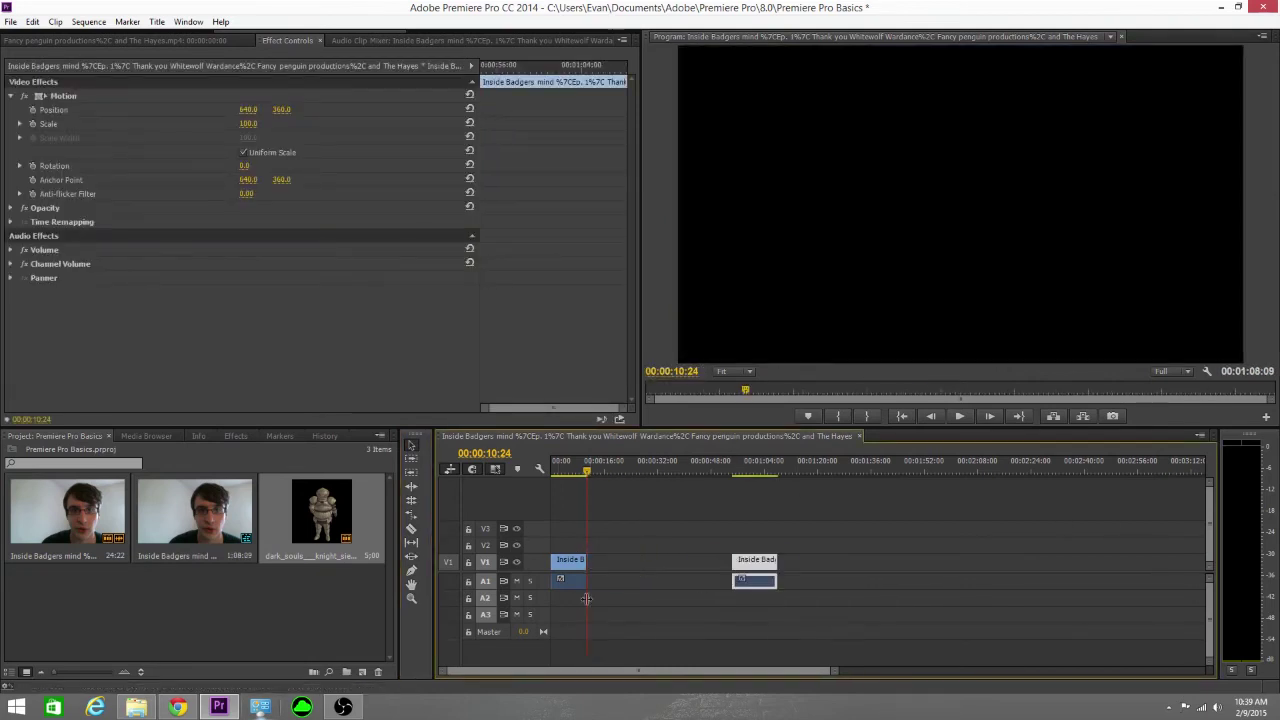
click(589, 472)
drag(590, 474, 590, 470)
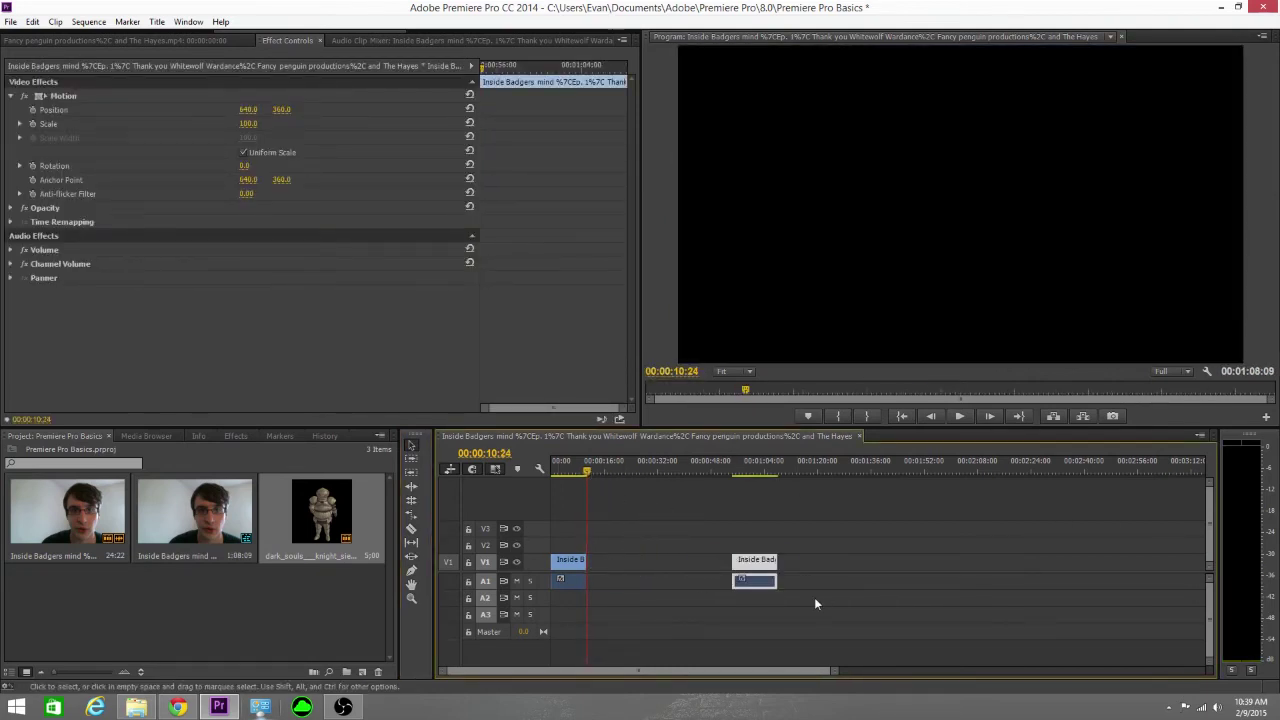
drag(756, 561, 615, 567)
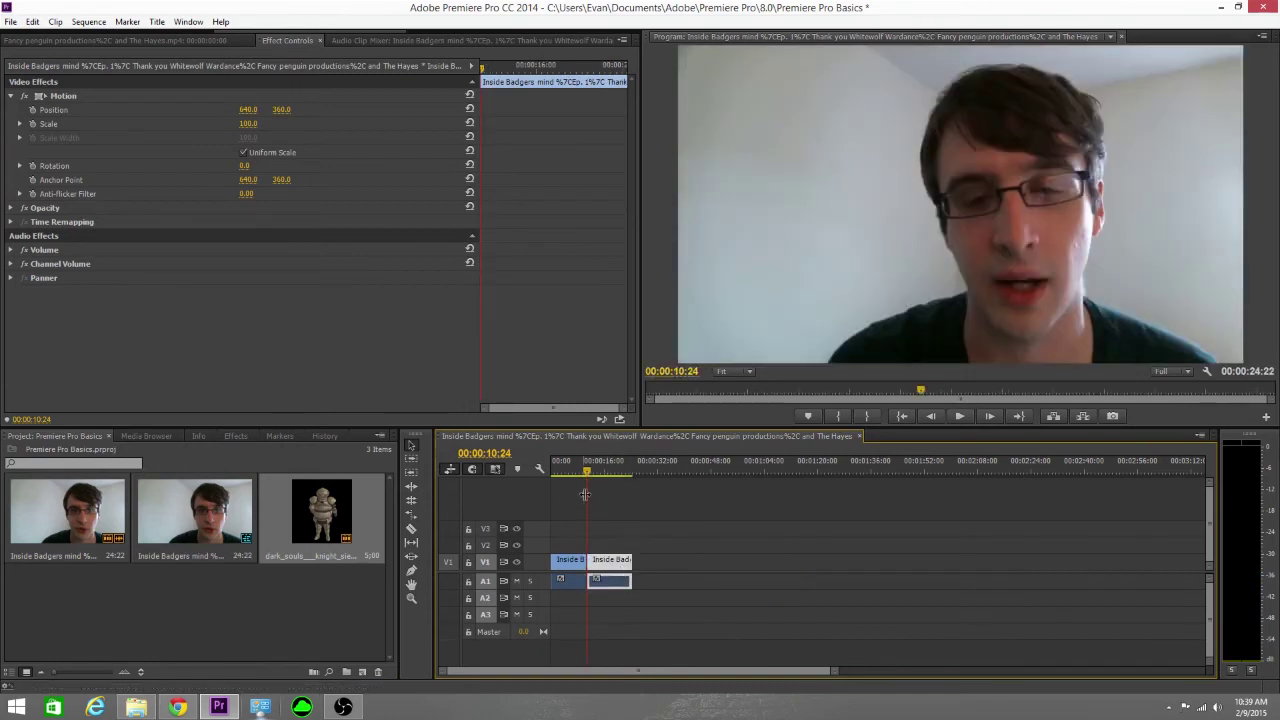
click(587, 475)
drag(587, 475, 590, 477)
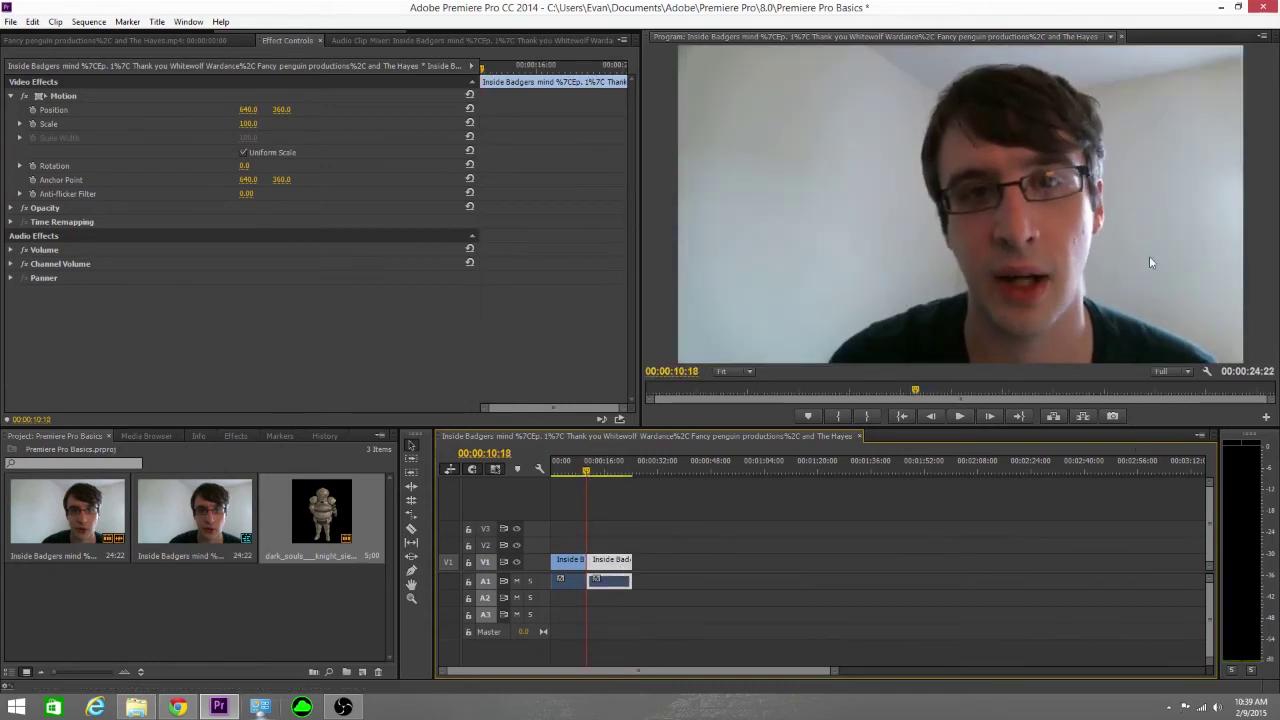
- Export the current webcam frame as a PNG still, imported into the project
click(1111, 417)
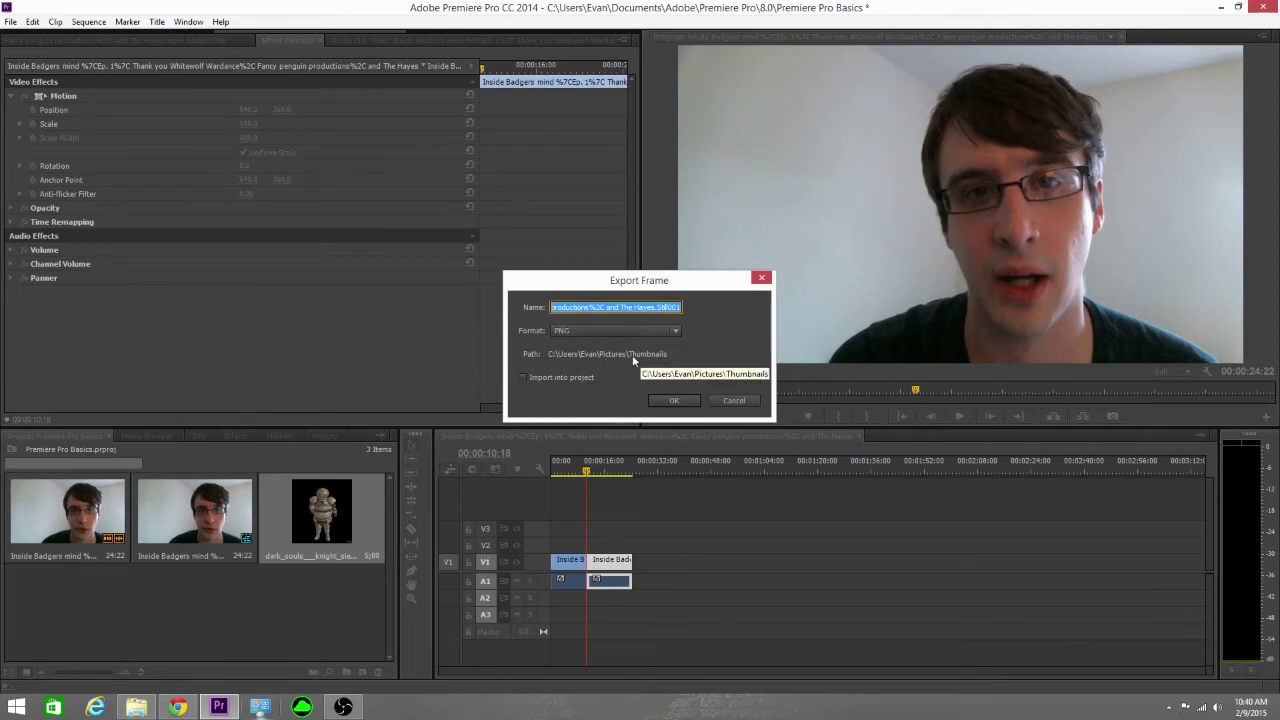
click(522, 378)
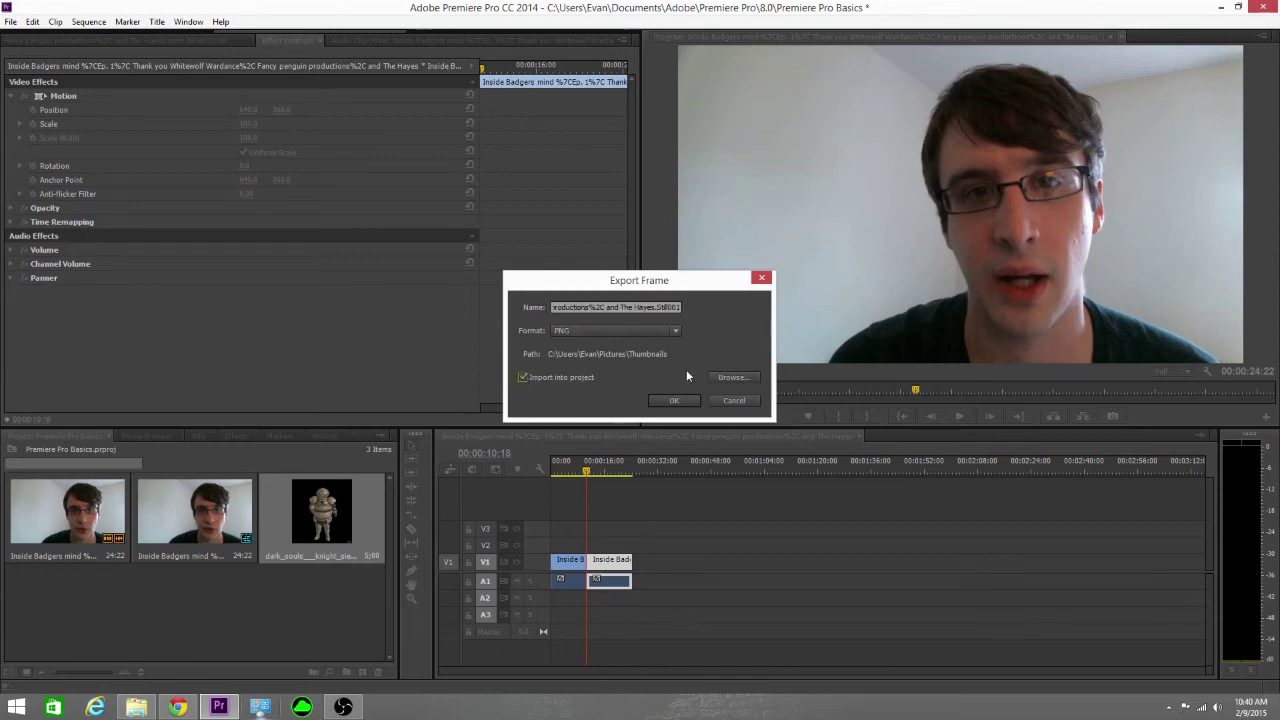
click(669, 400)
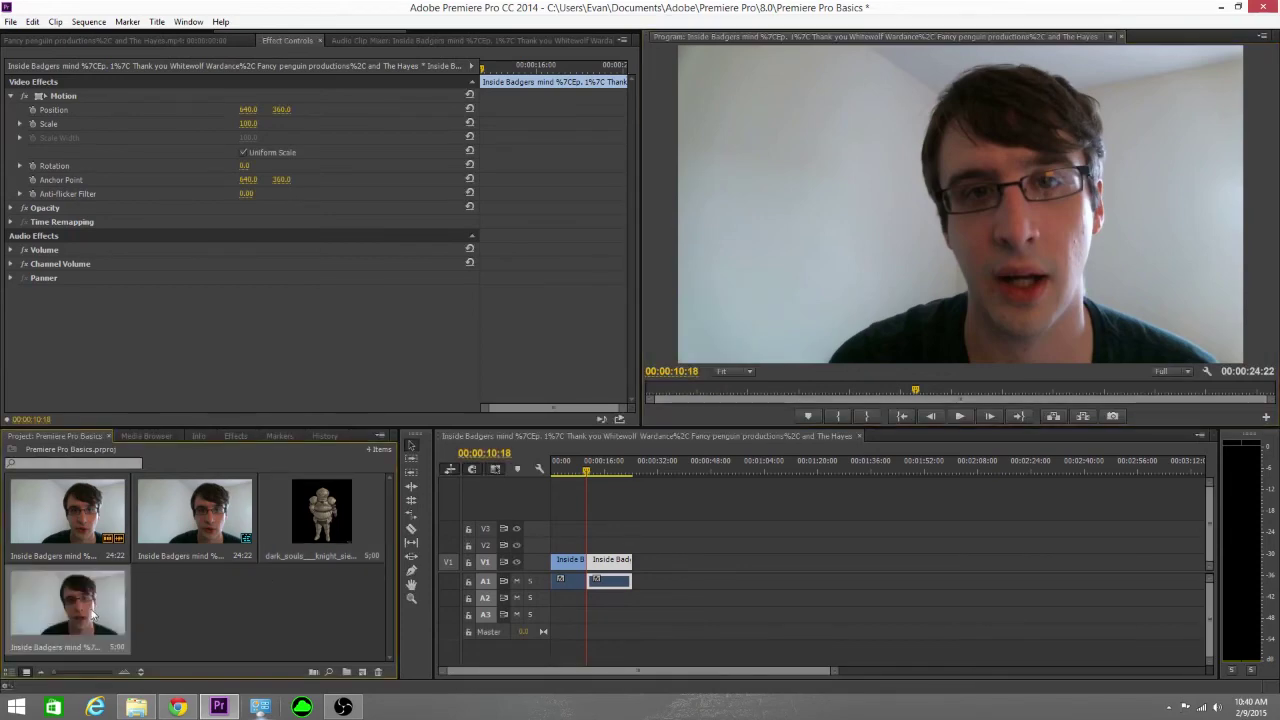
- Open a gap after the first half and drop the freeze-frame still into it
click(755, 595)
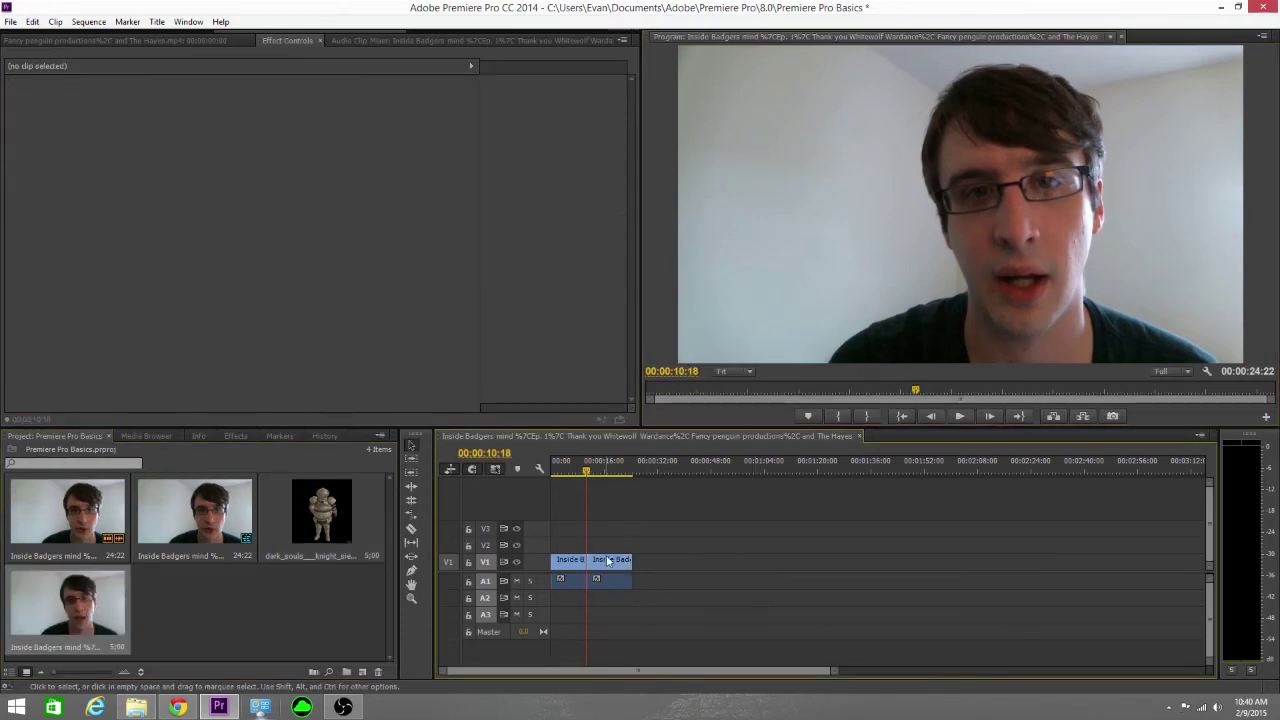
drag(600, 560, 661, 560)
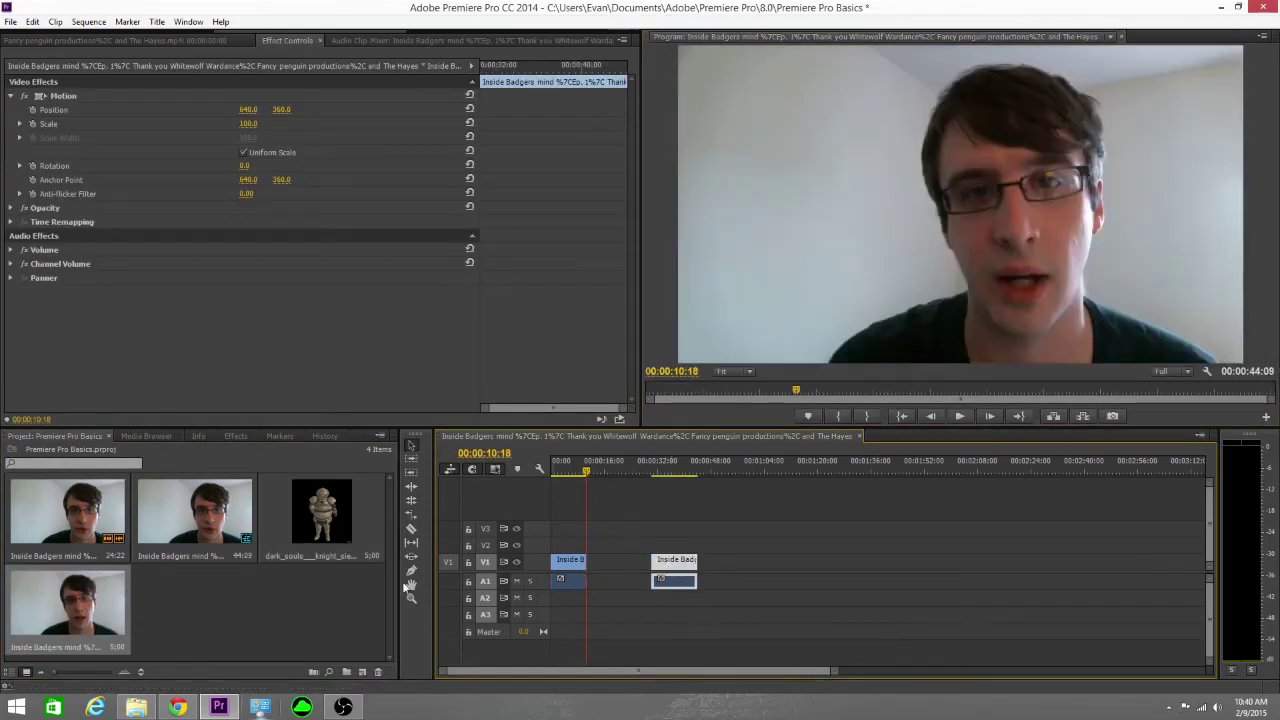
click(77, 594)
mouse_move(77, 594)
mouse_down()
mouse_move(340, 600)
mouse_move(627, 562)
mouse_up()
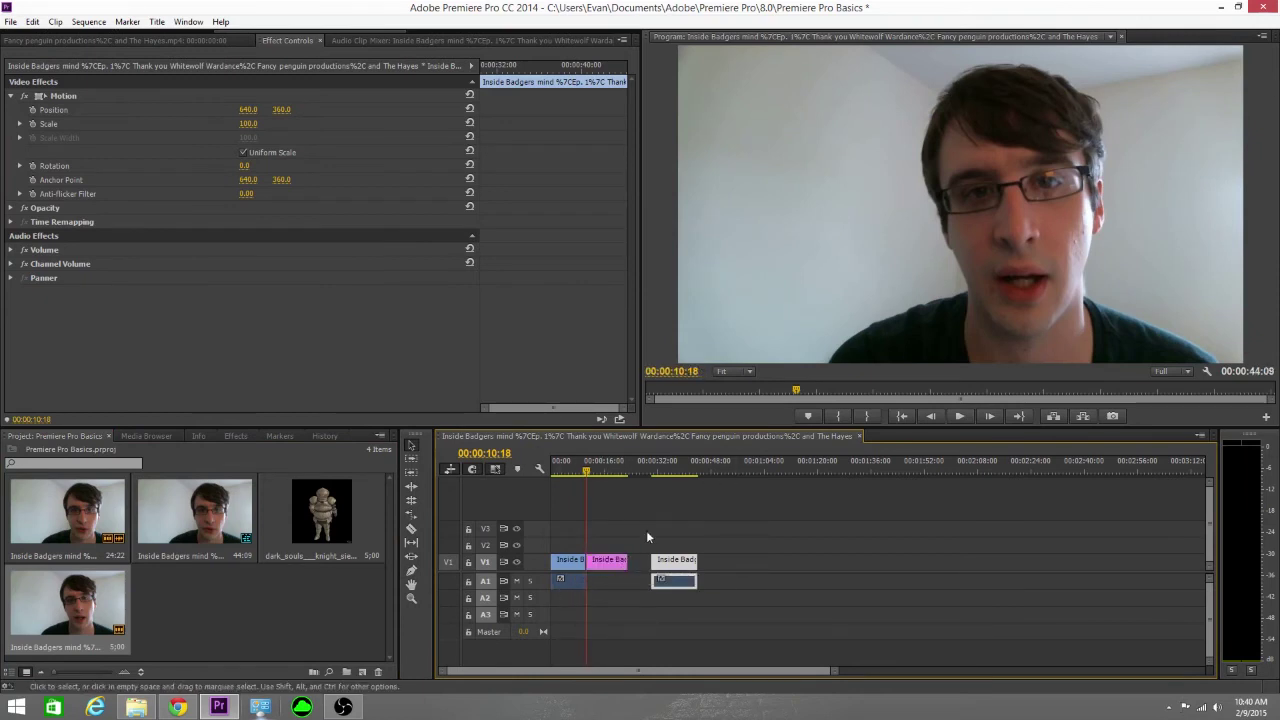
- Shorten the still clip, play back the edit, and return to 00:00:09:18
click(622, 562)
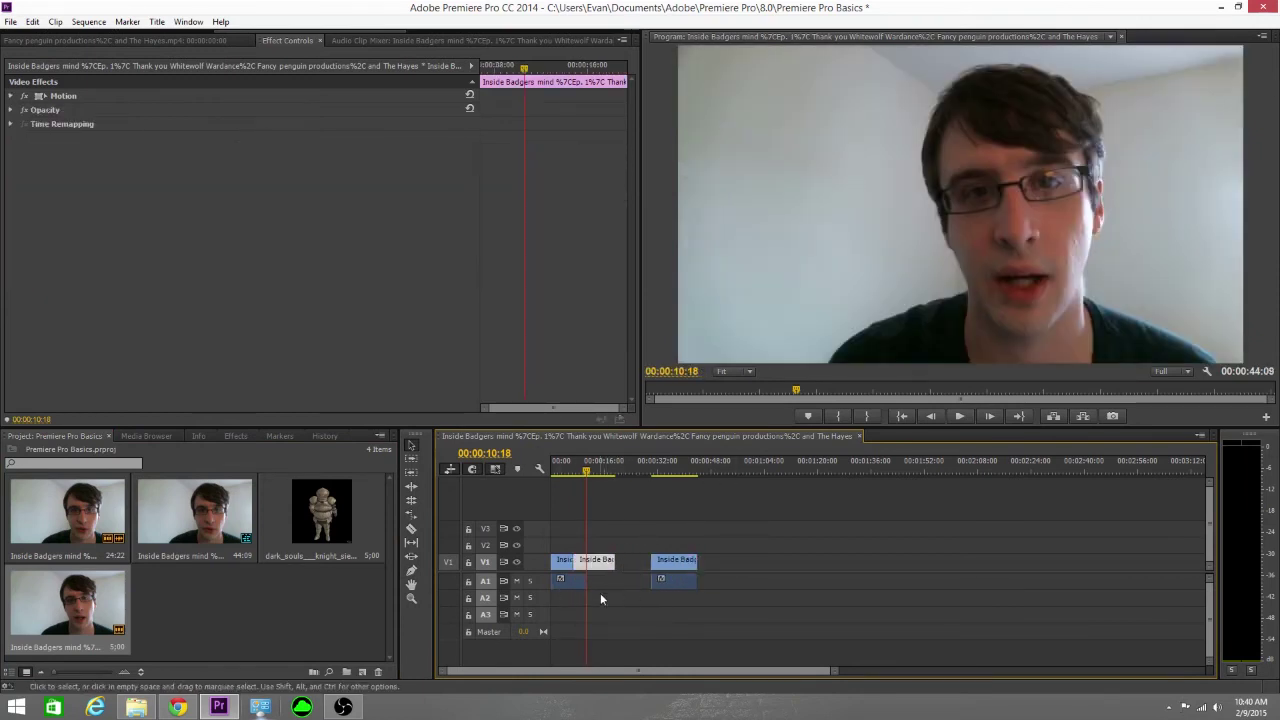
click(600, 593)
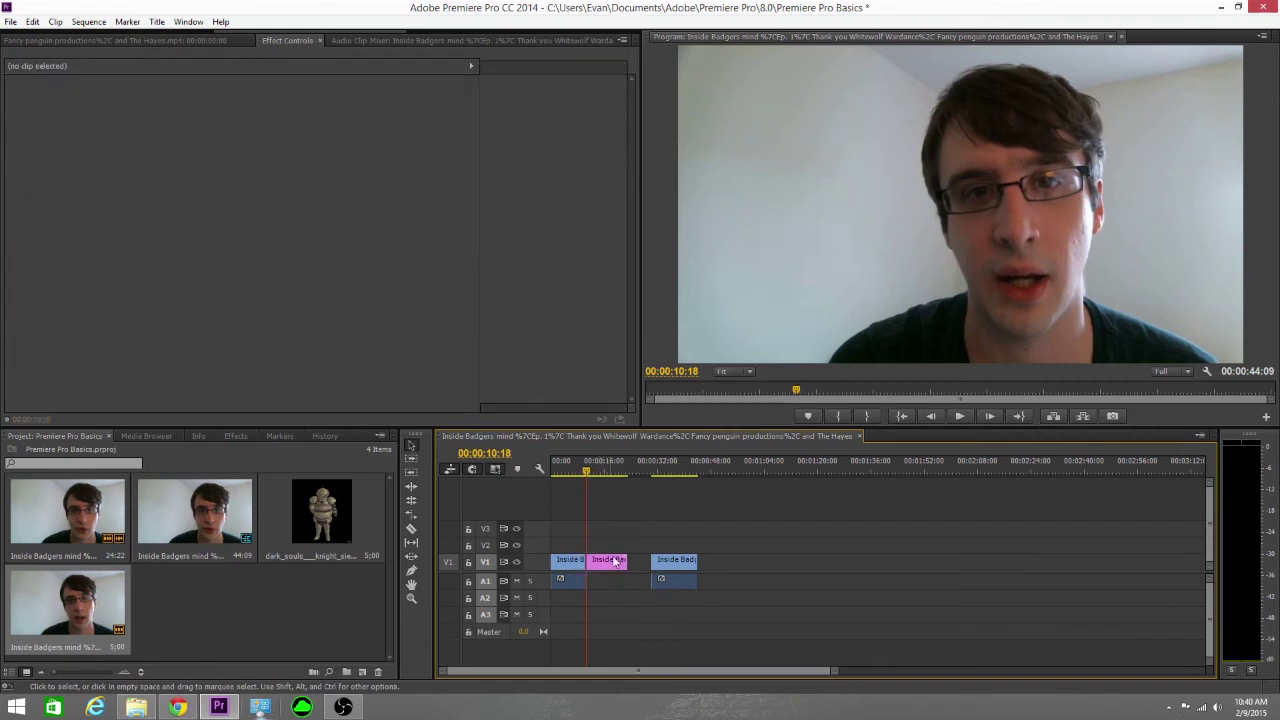
mouse_move(629, 560)
mouse_down()
mouse_move(603, 561)
mouse_move(651, 568)
mouse_move(635, 566)
mouse_up()
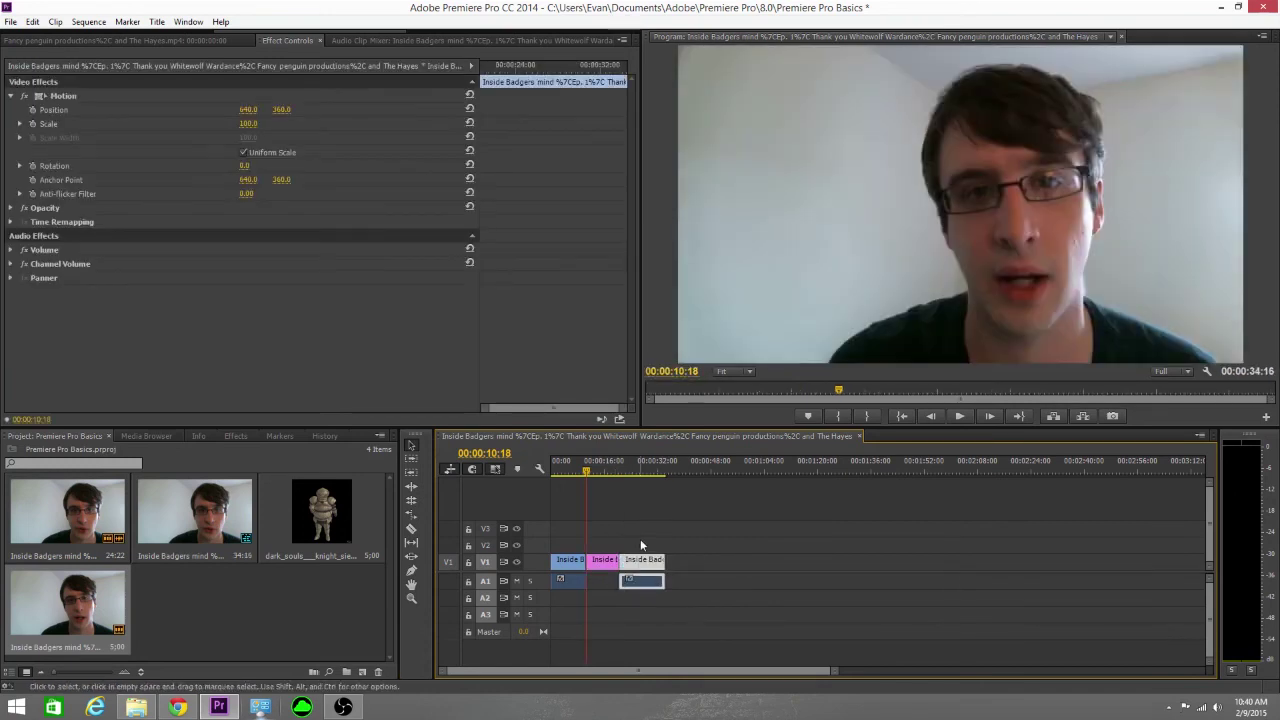
key(space)
click(955, 414)
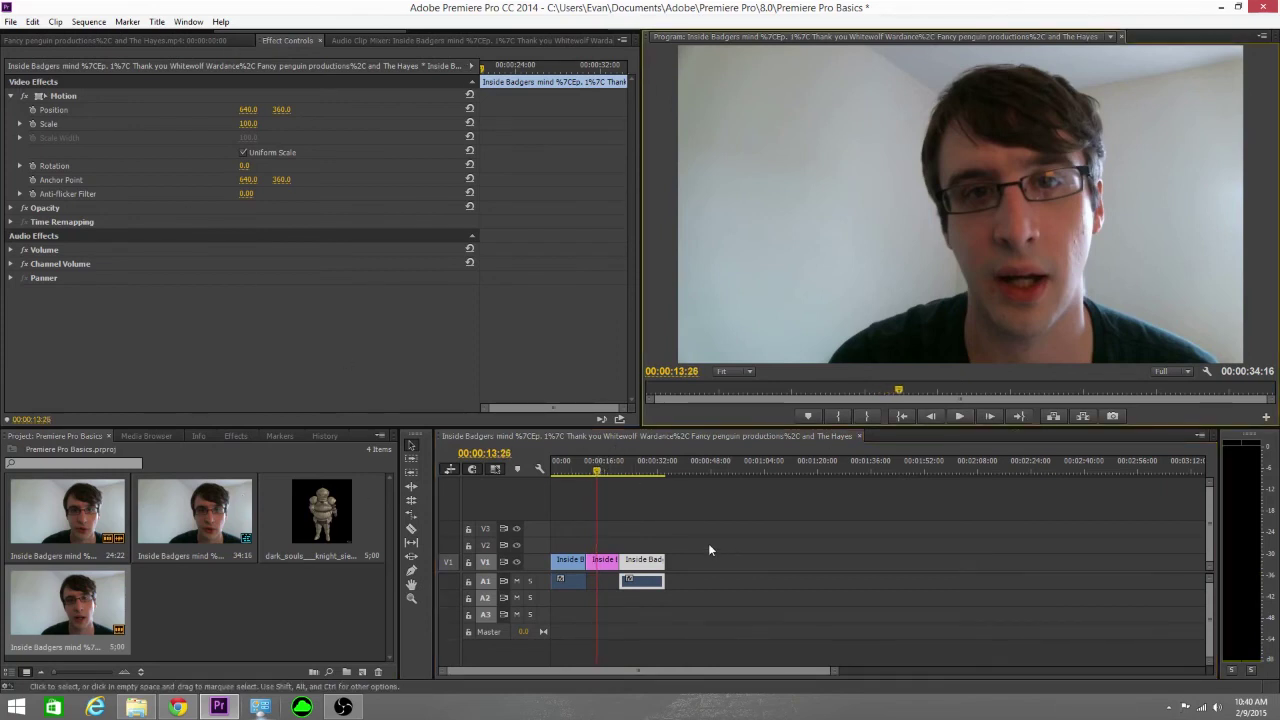
click(583, 471)
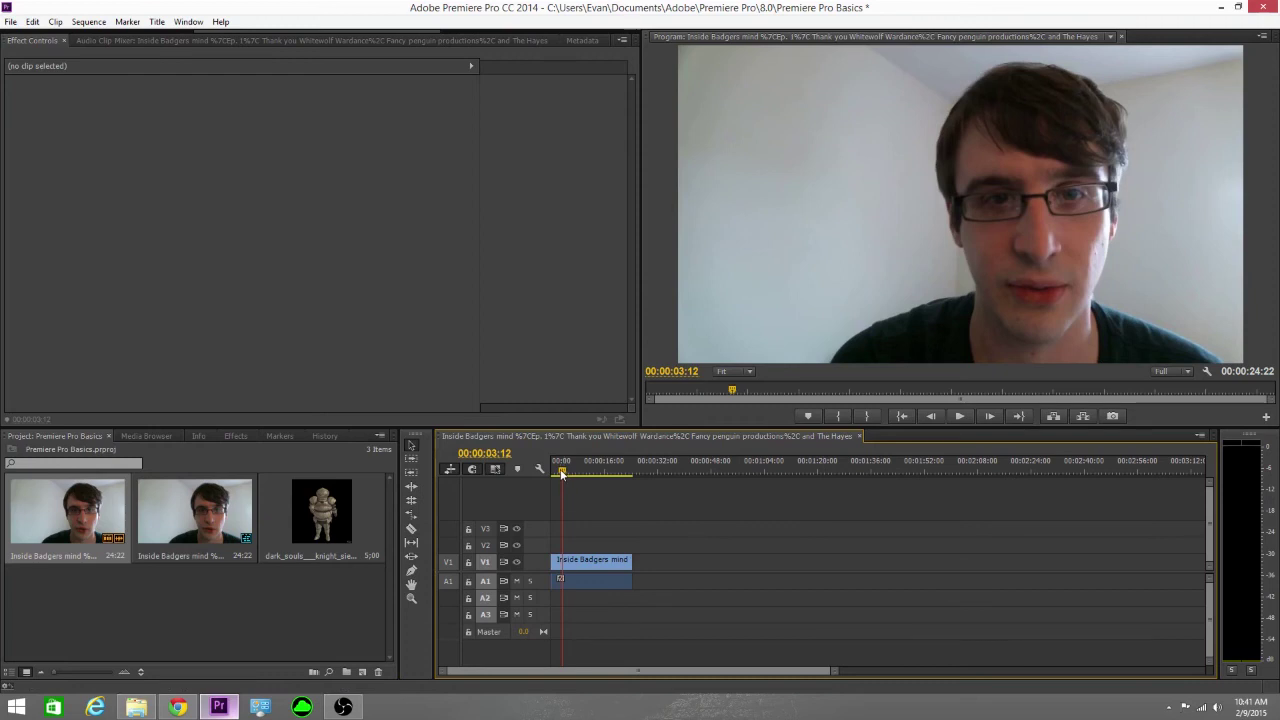
- Razor the webcam clip at 00:00:11:24 and select the first piece
drag(560, 470, 589, 470)
click(411, 528)
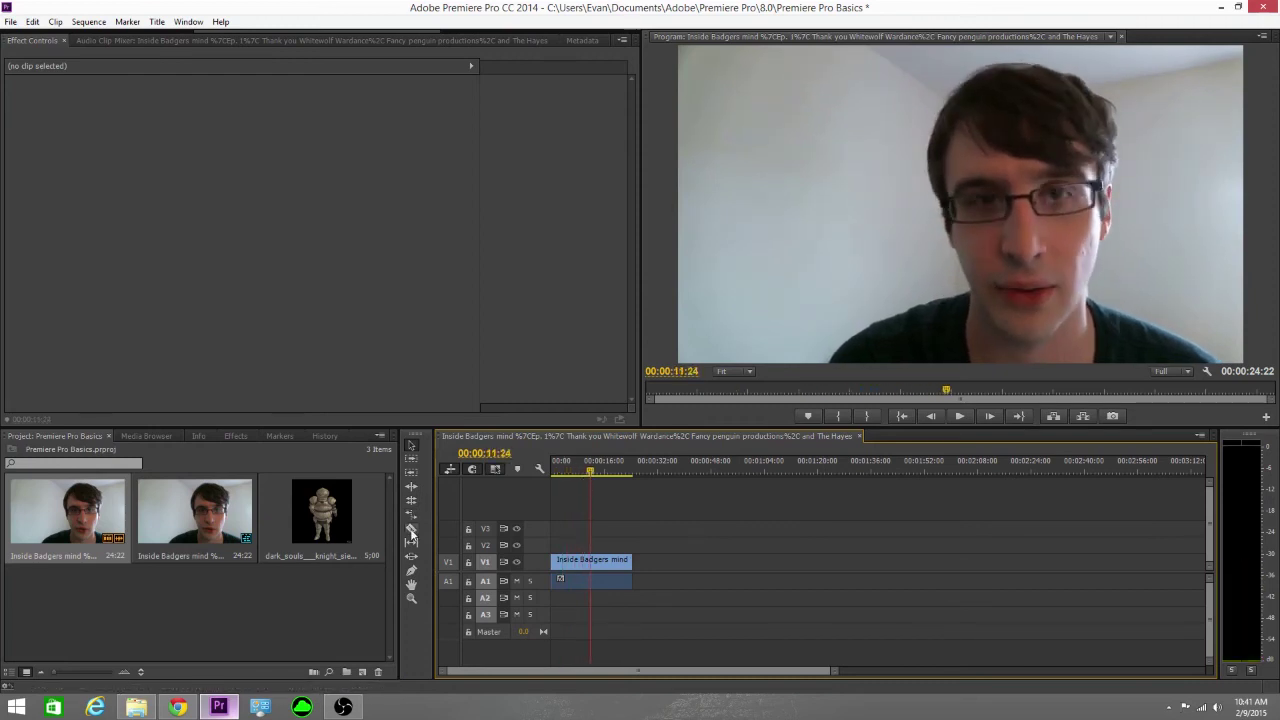
click(590, 561)
click(411, 446)
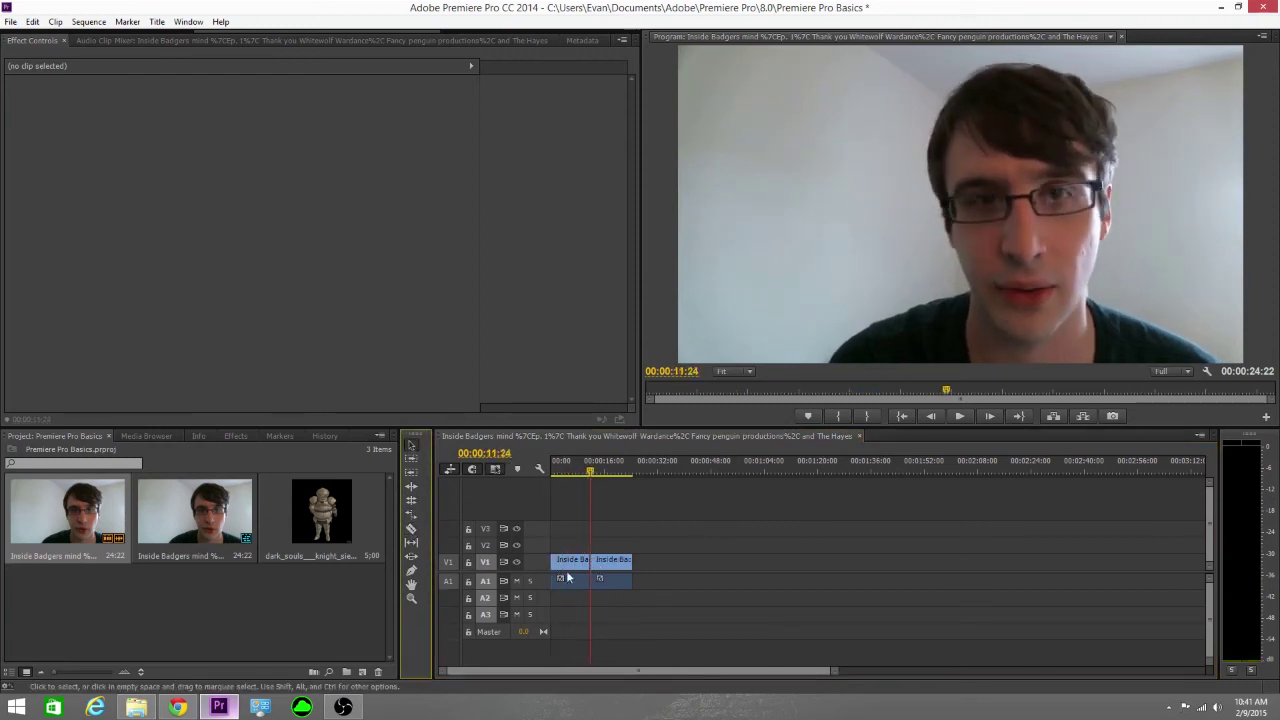
click(571, 563)
click(621, 563)
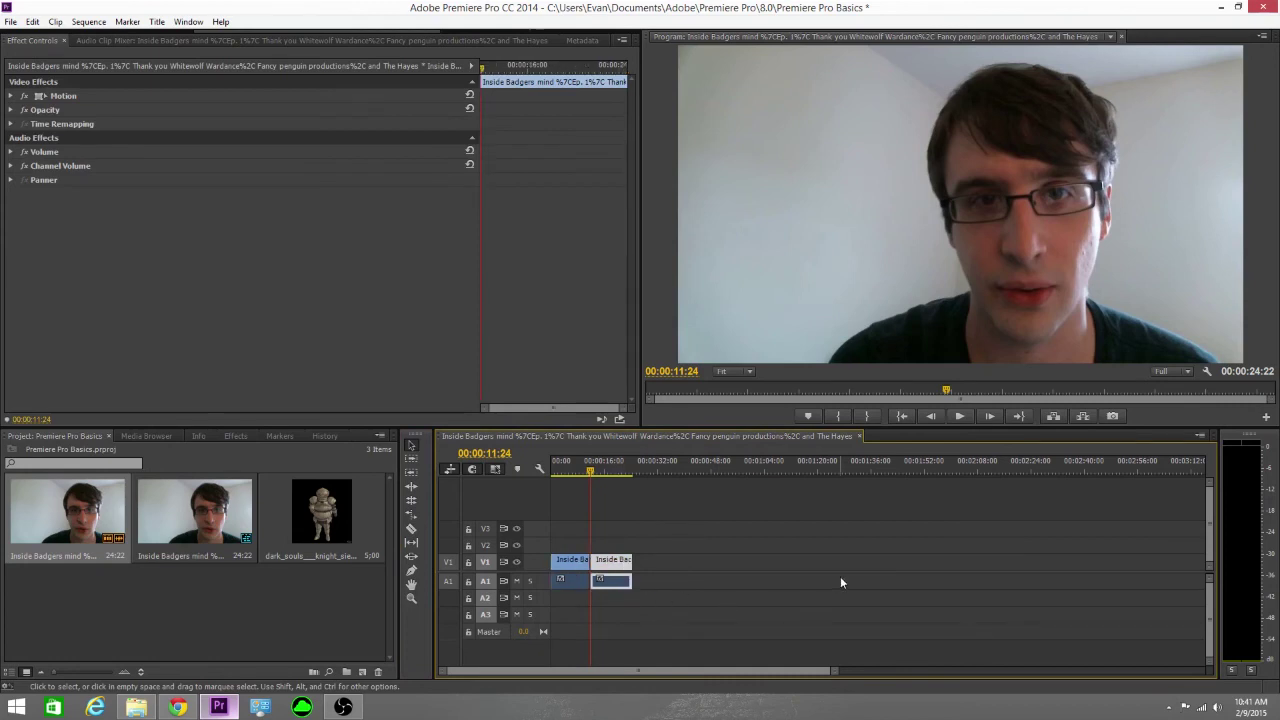
click(686, 527)
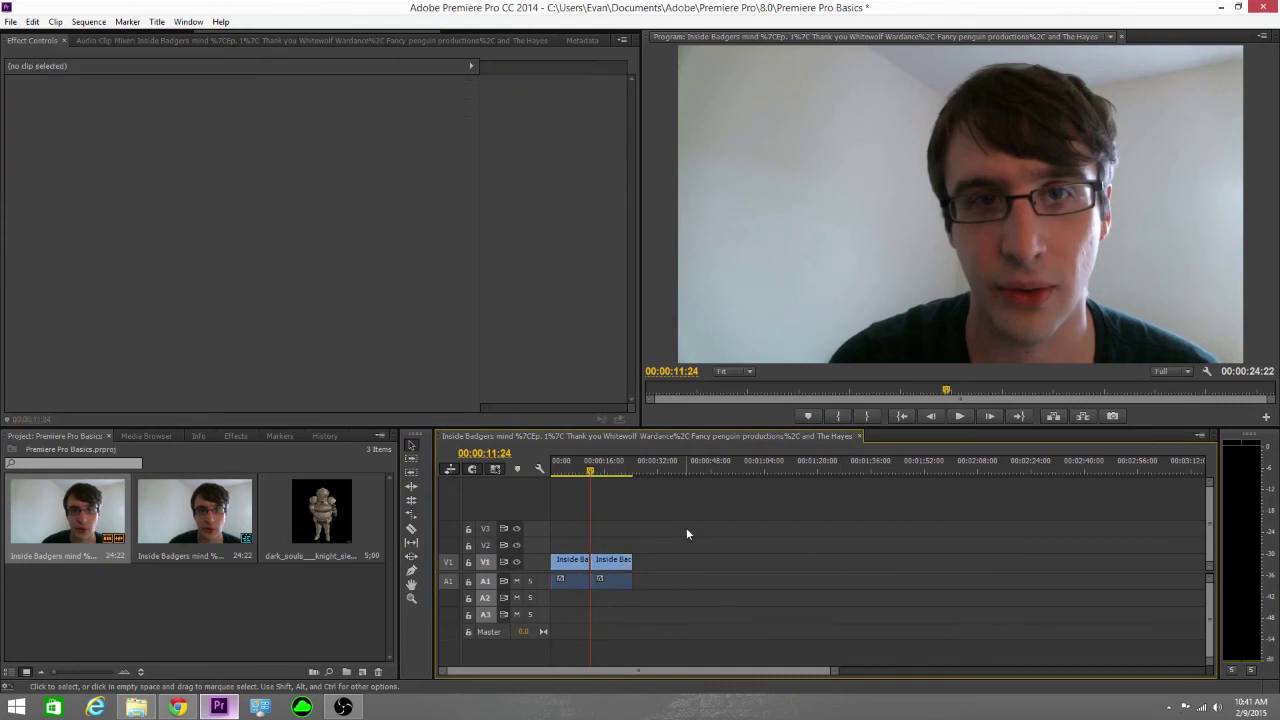
click(567, 562)
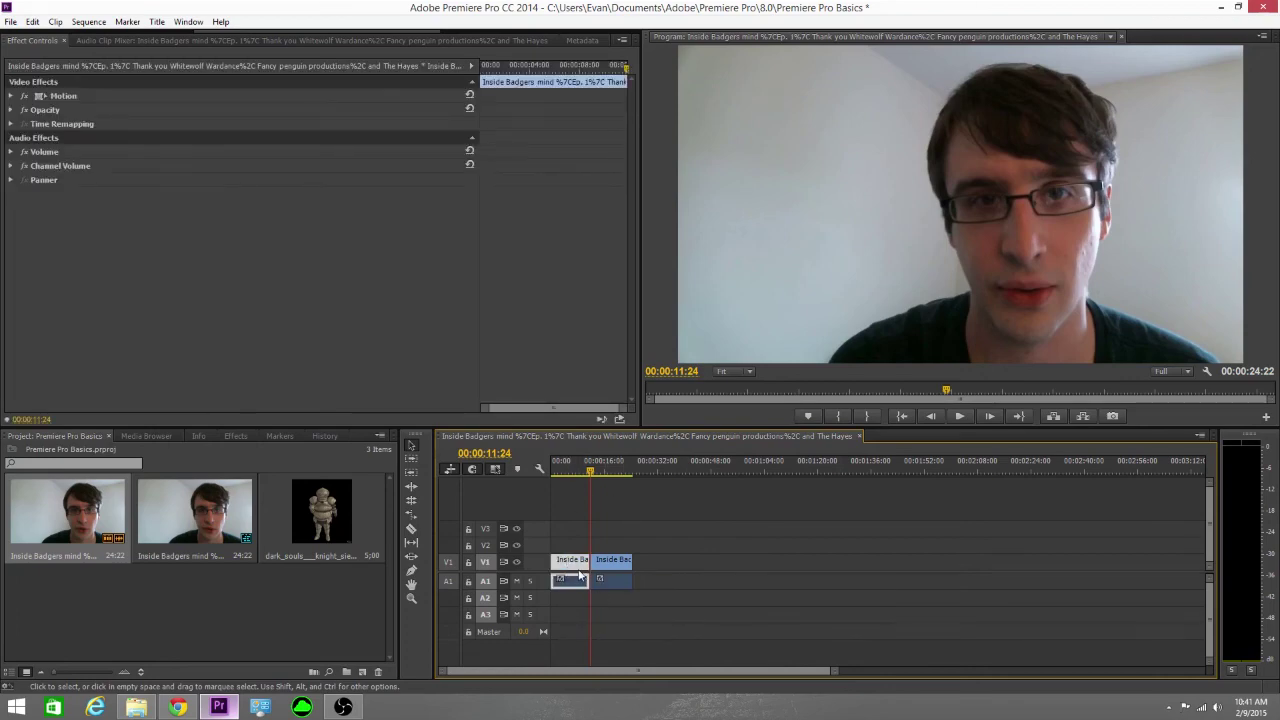
- Set the first clip half's speed to 50% in Speed/Duration
right_click(575, 570)
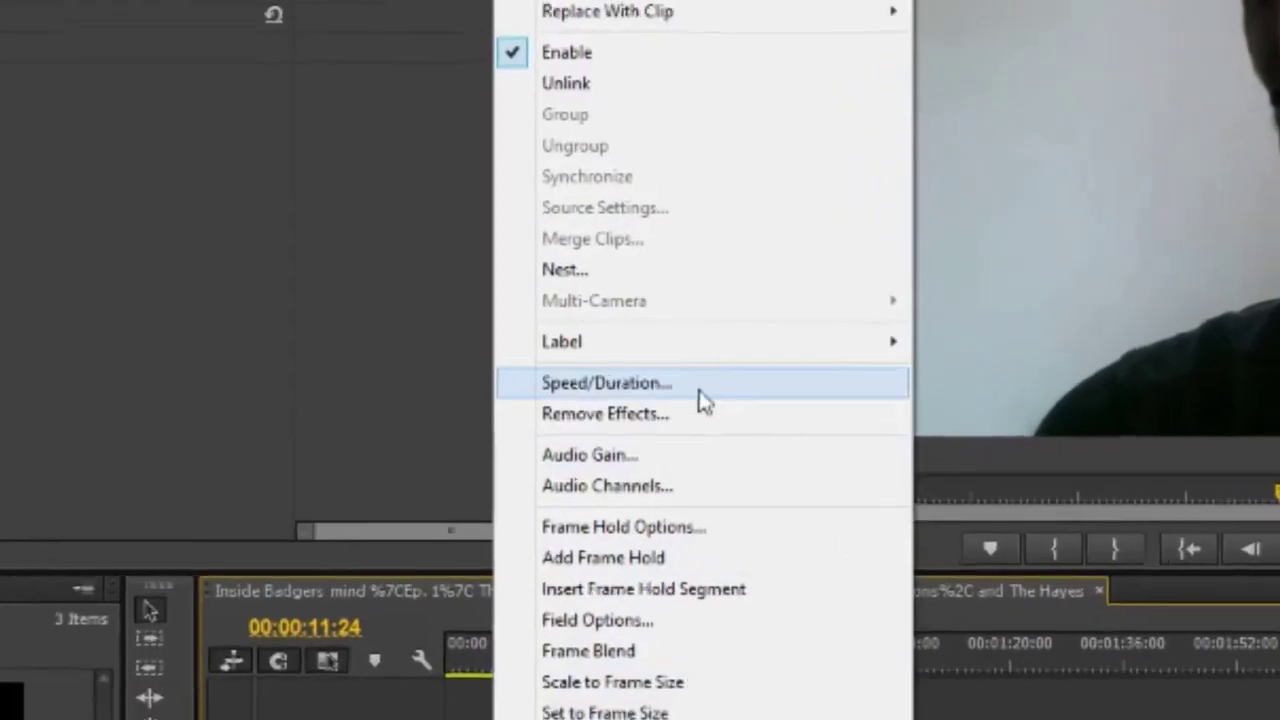
click(665, 345)
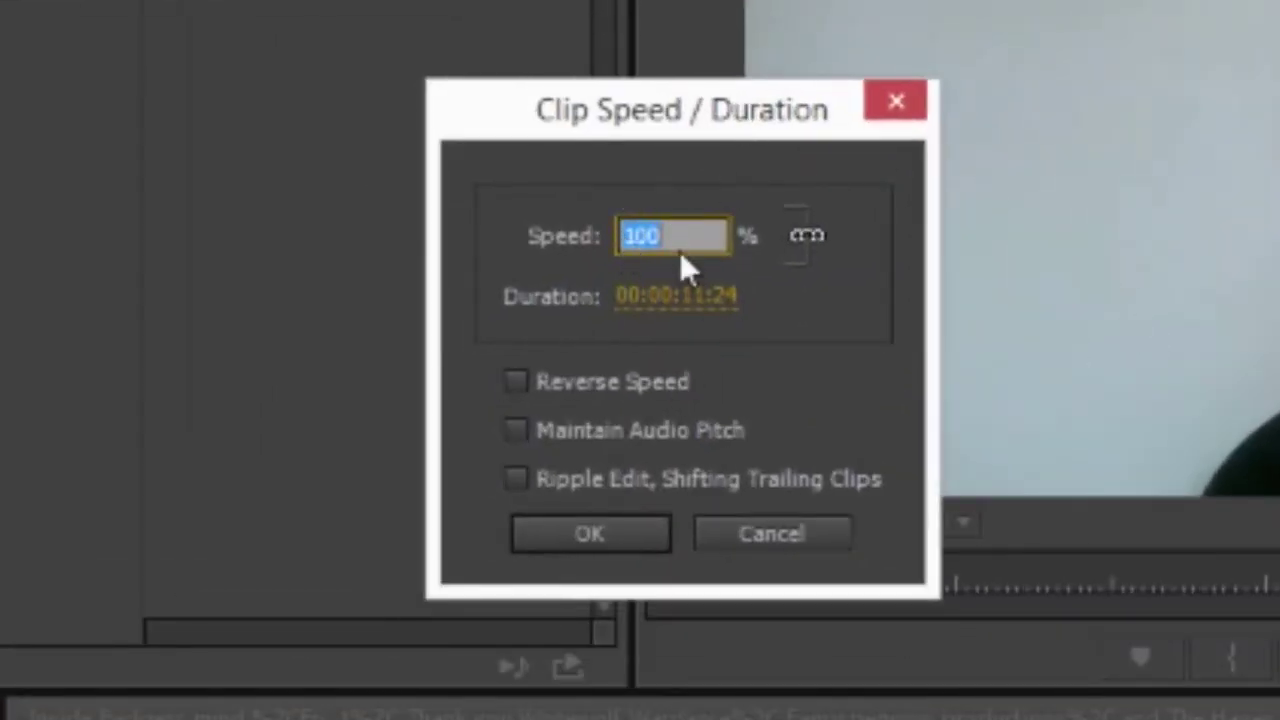
text(50)
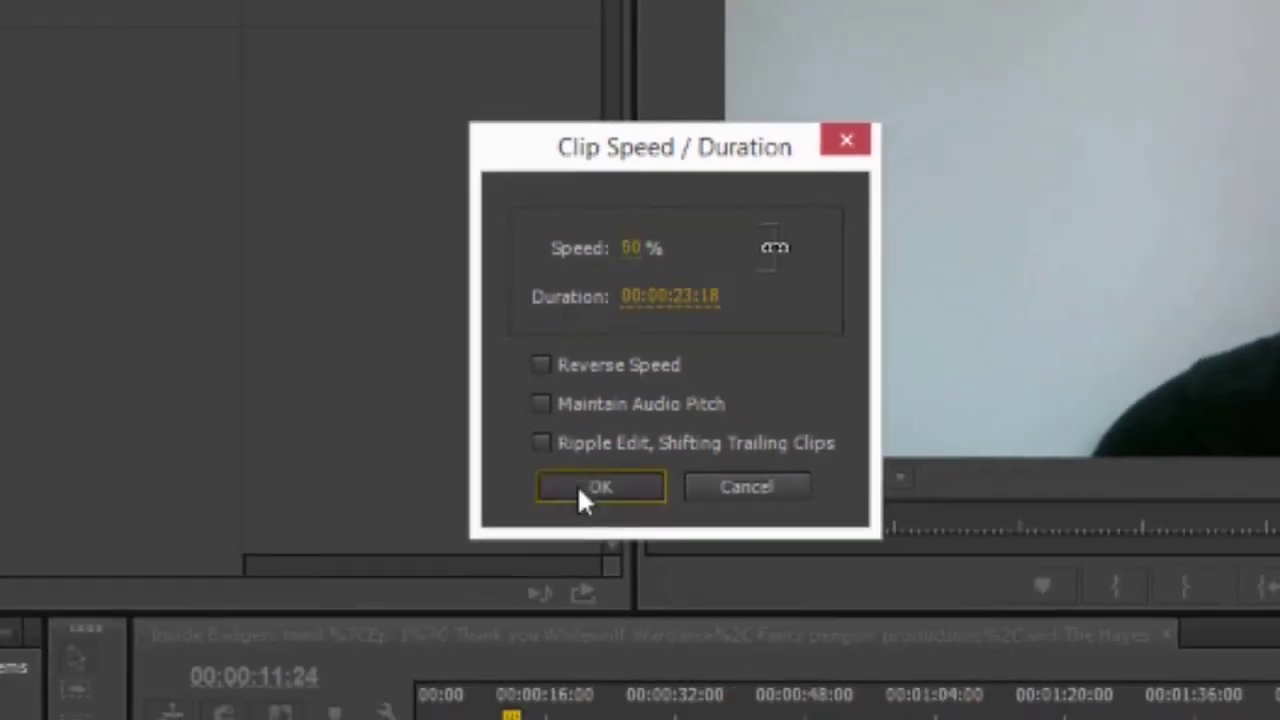
click(566, 536)
- Play the slowed first half from the sequence start, stopping at 00:00:16:18
click(525, 520)
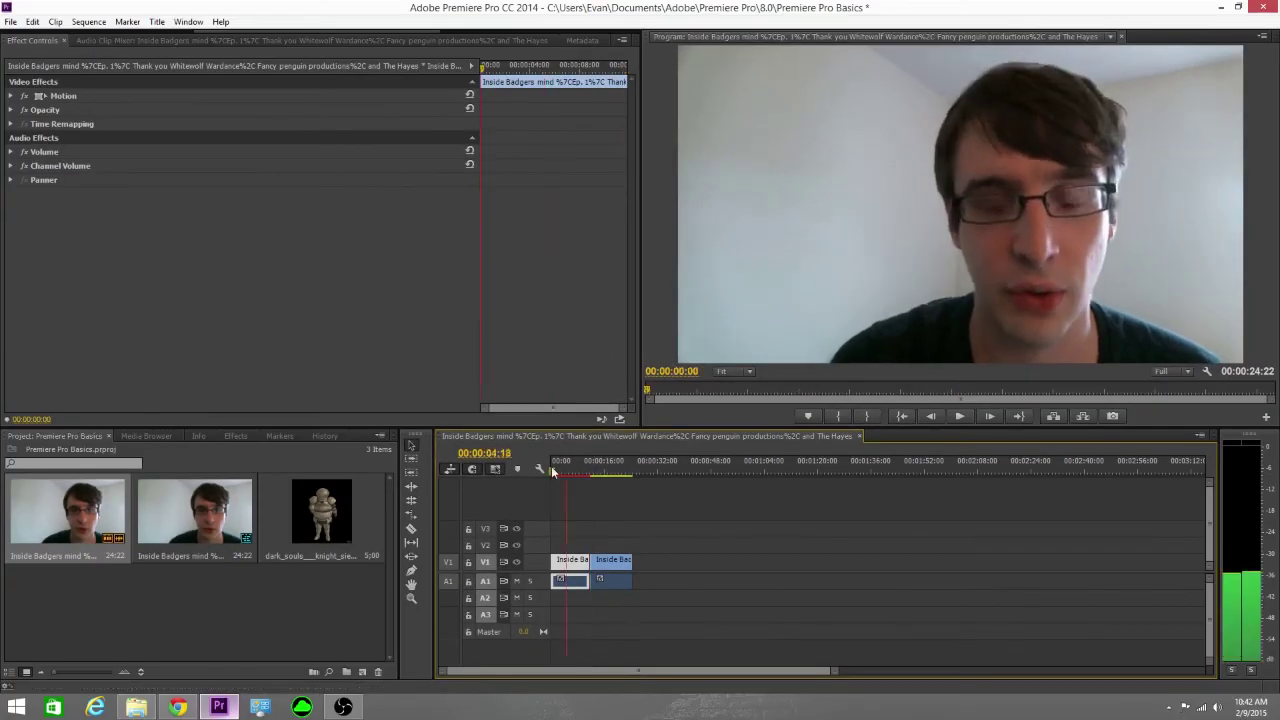
click(956, 416)
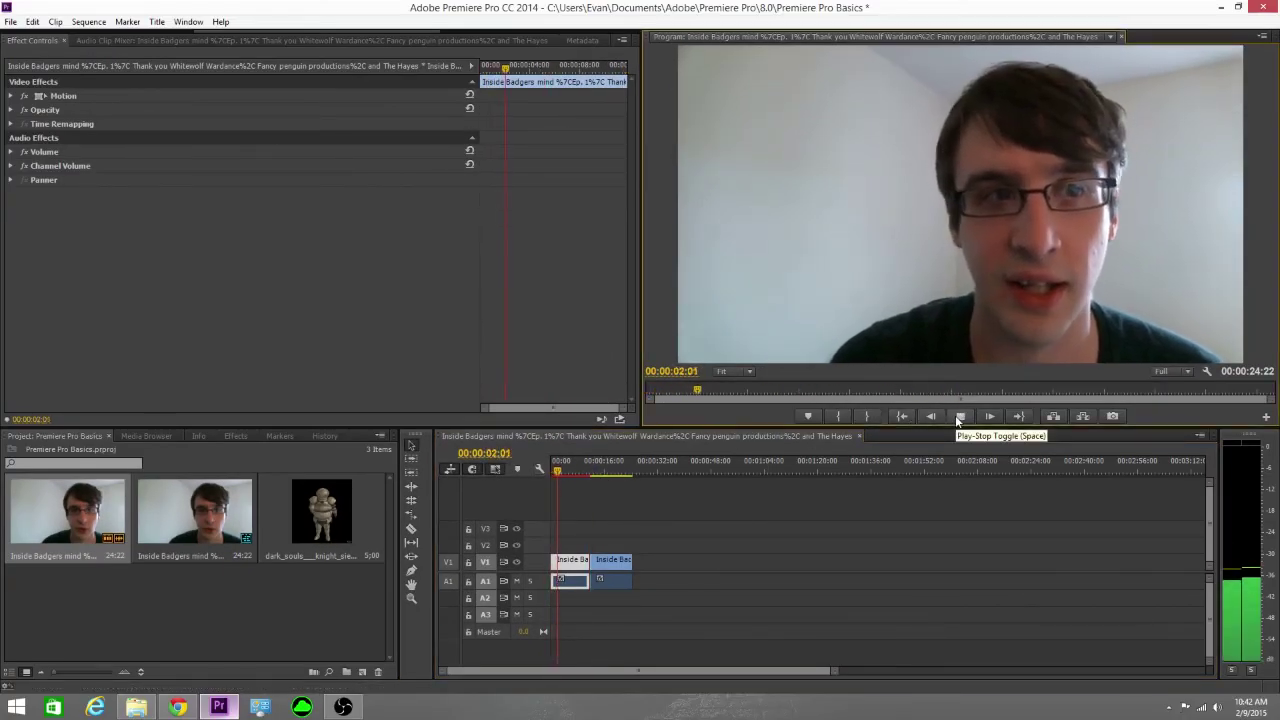
click(958, 416)
click(607, 473)
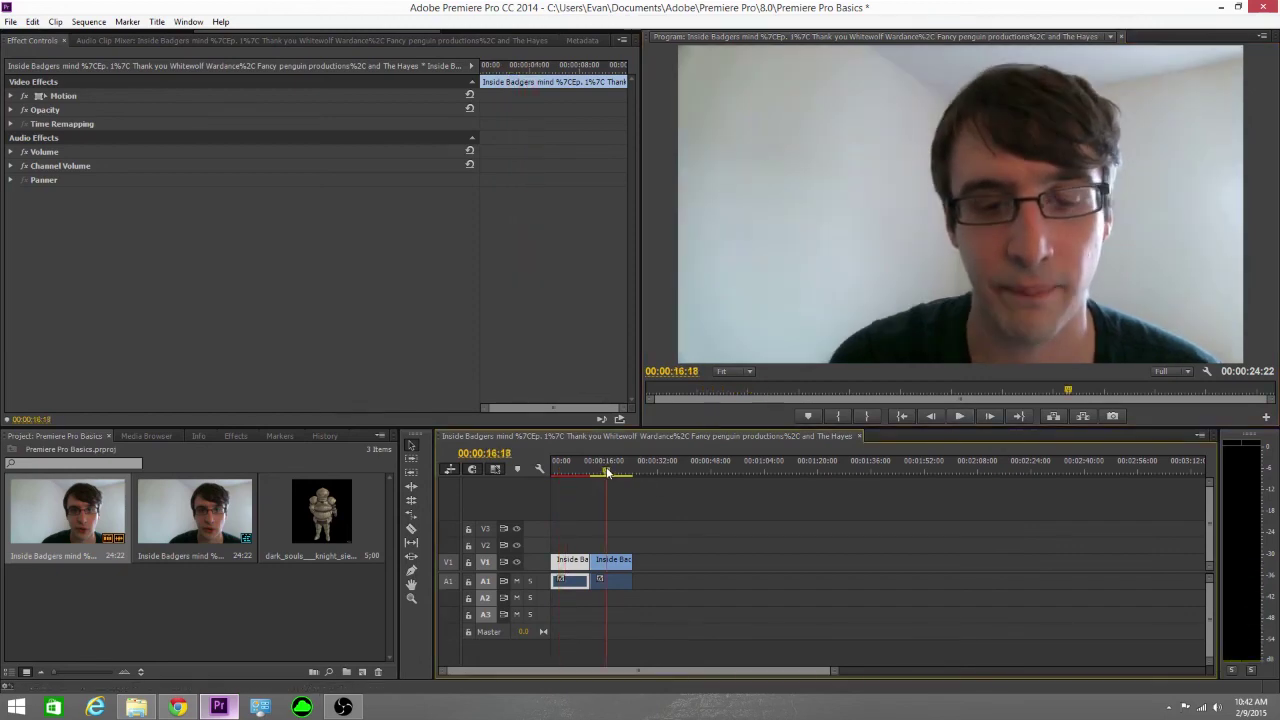
- Raise the second clip half's speed in Speed/Duration to make it fast motion
right_click(620, 566)
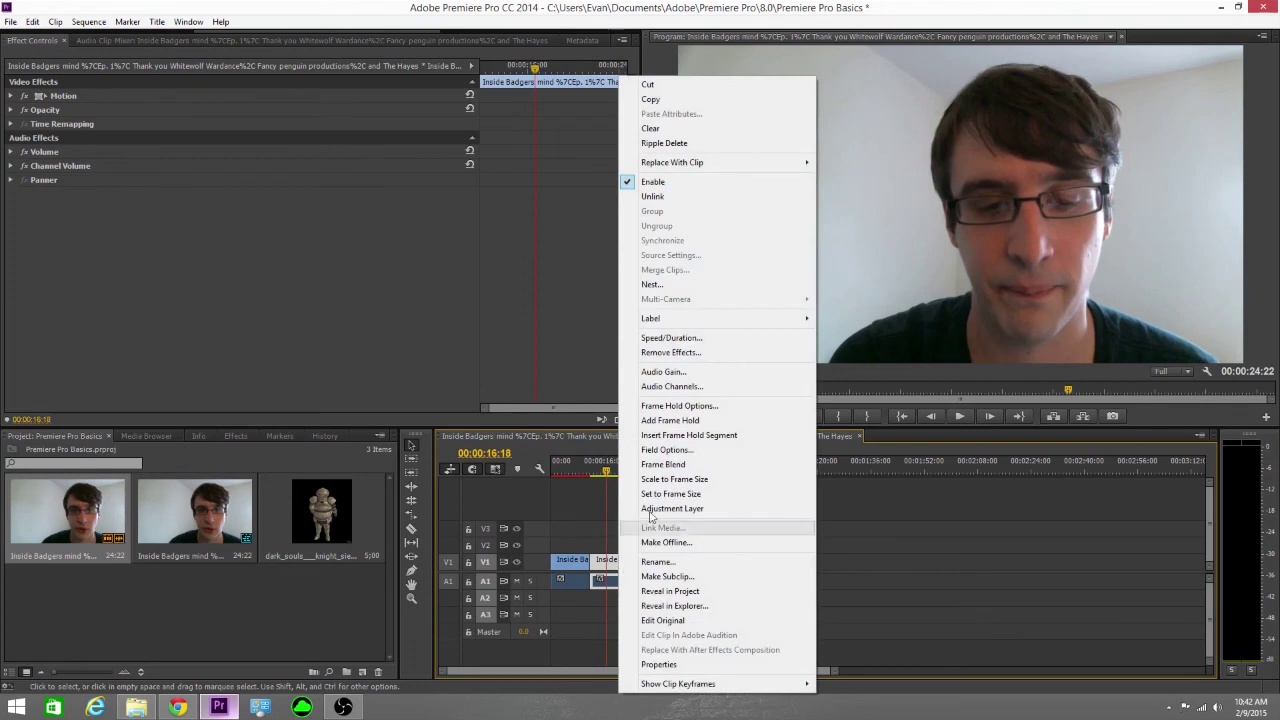
click(706, 352)
click(696, 414)
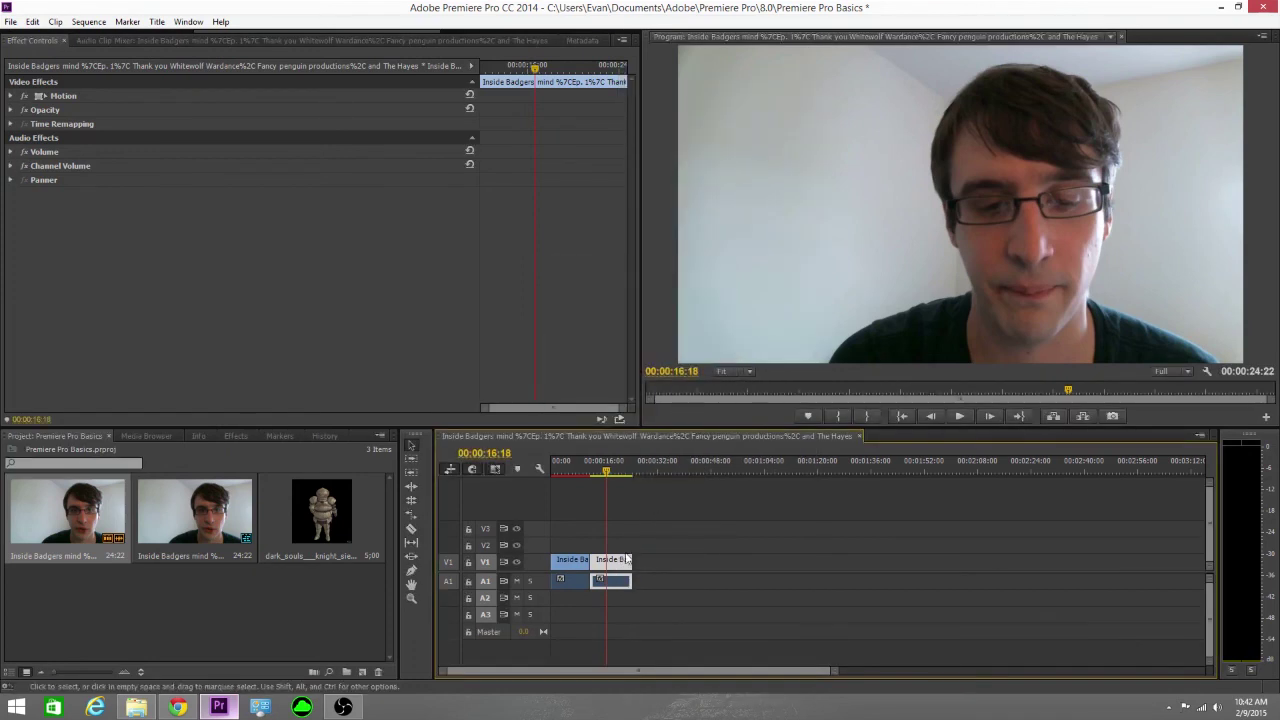
right_click(625, 560)
click(692, 338)
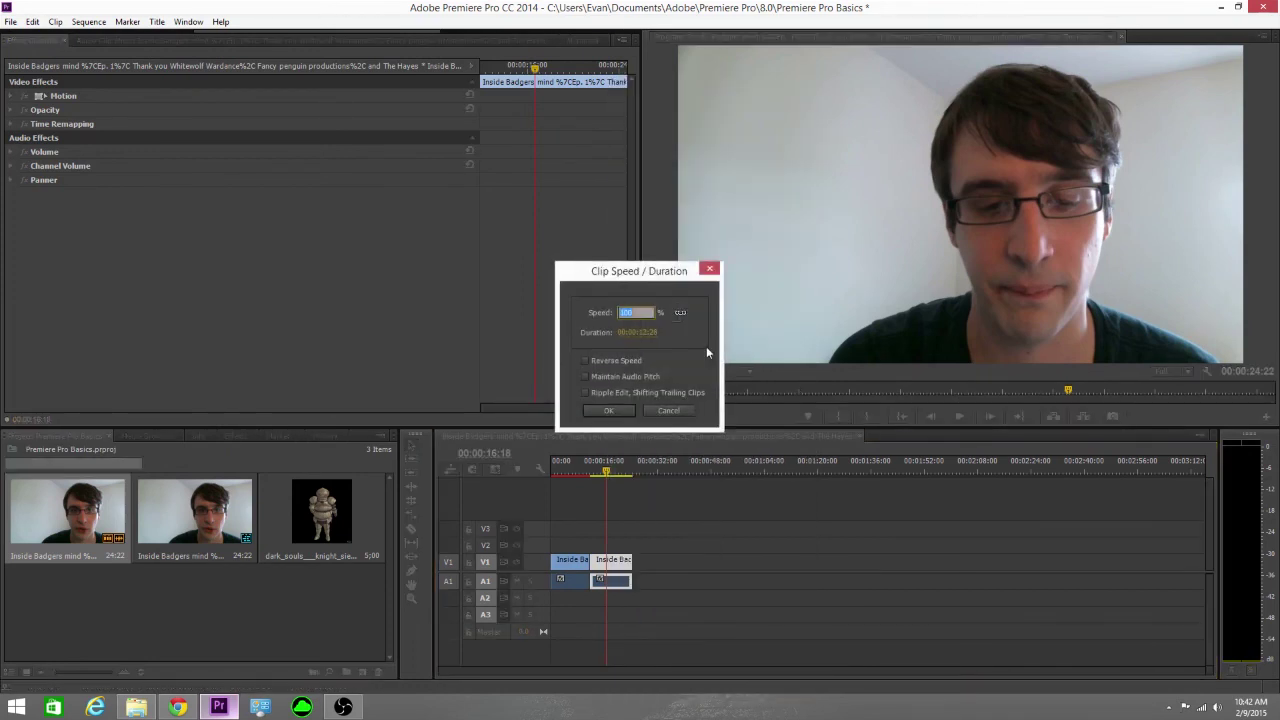
text(50)
key(Return)
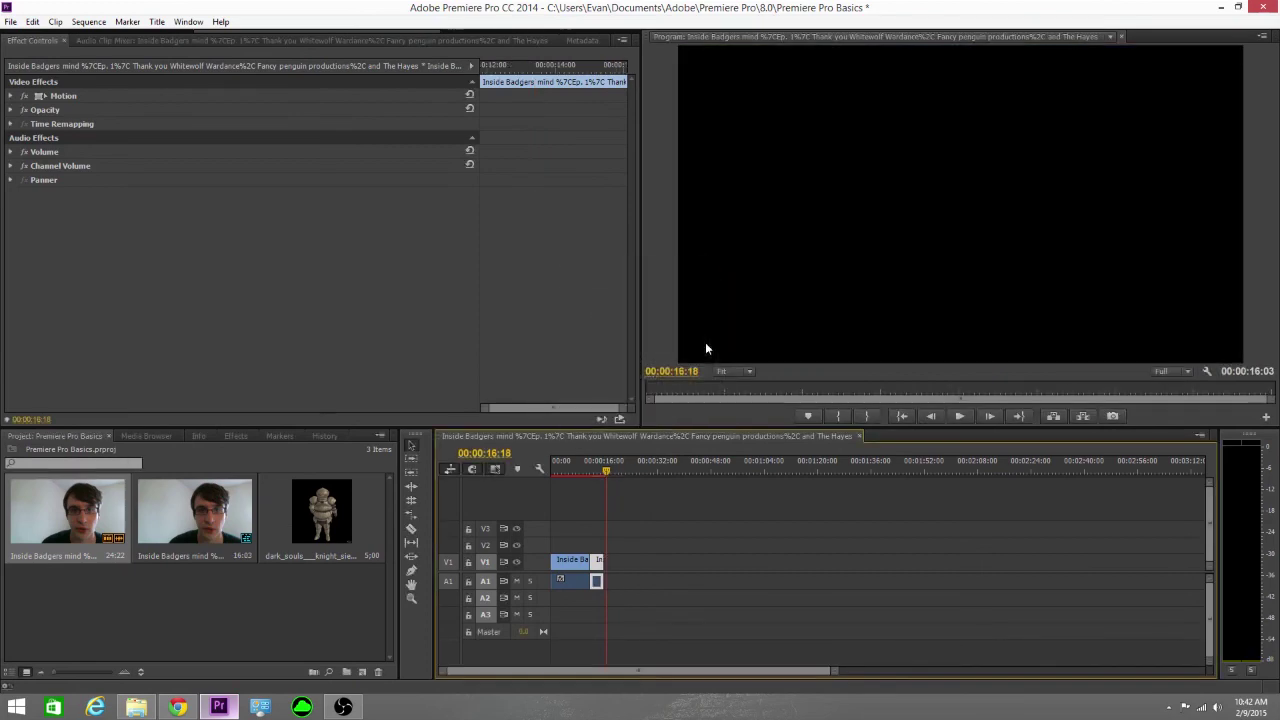
- Play the sped-up second half starting from 00:00:10:18
click(599, 471)
drag(596, 472, 586, 470)
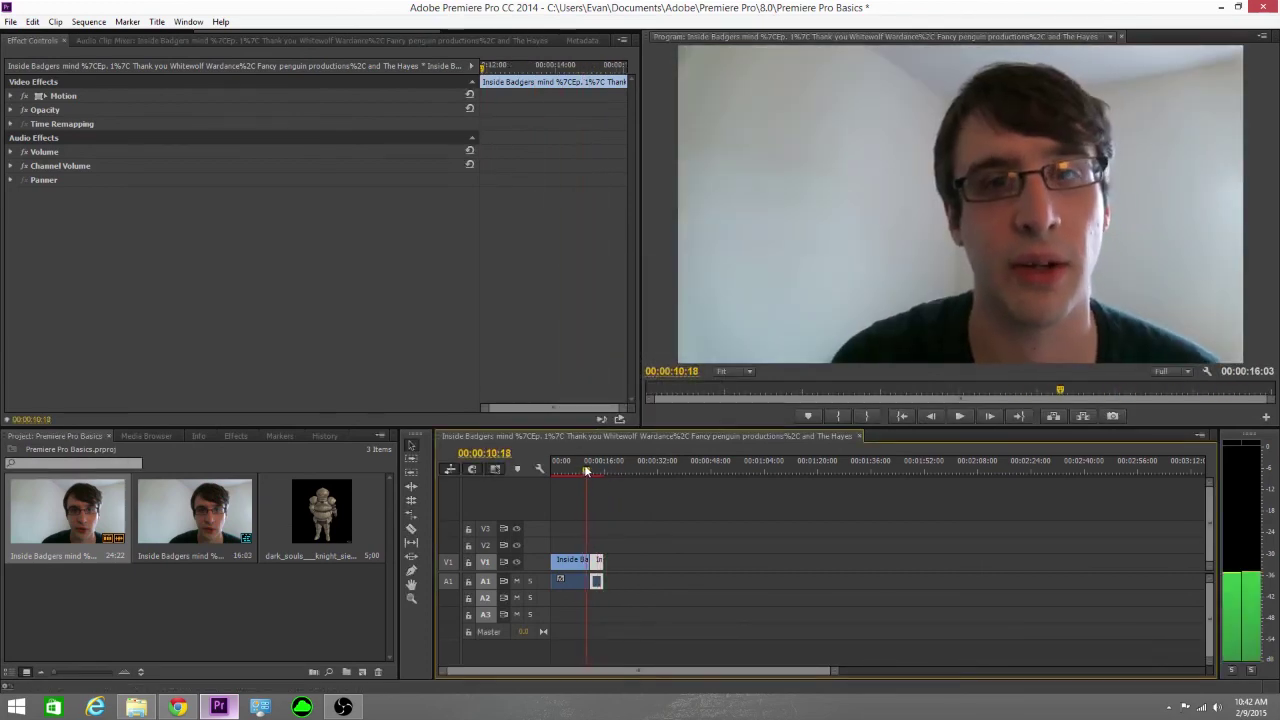
click(958, 417)
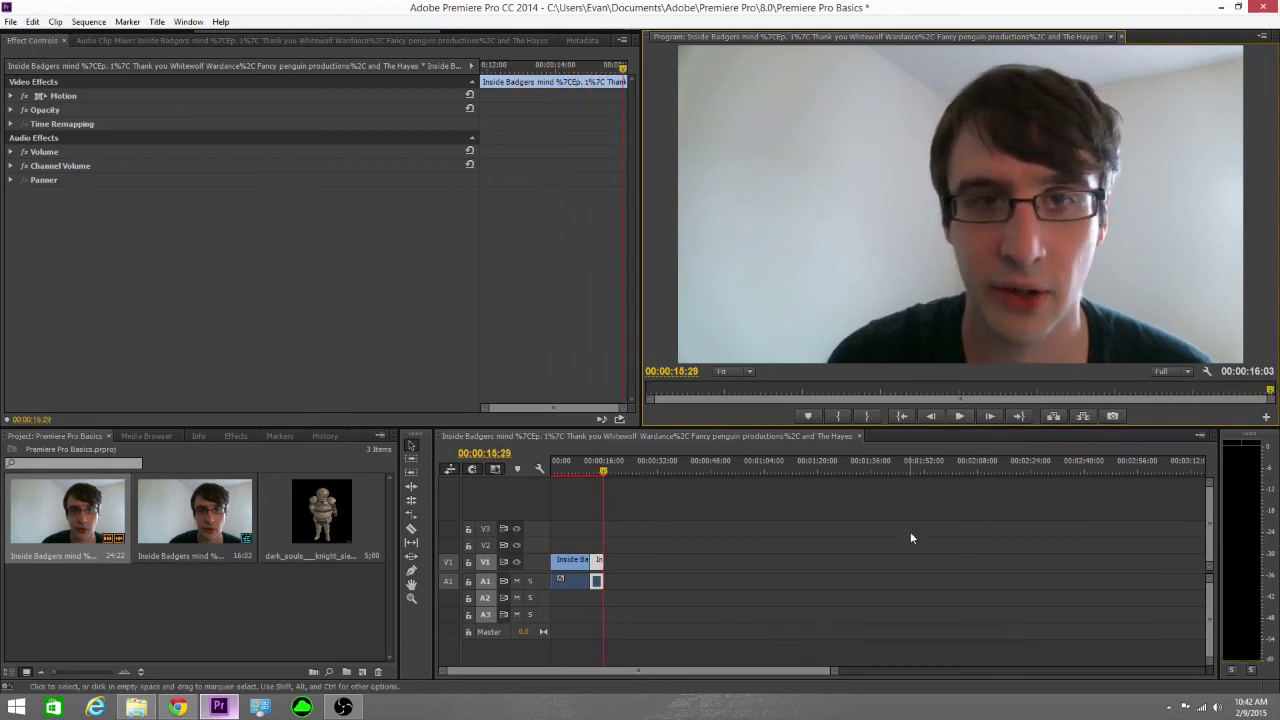
click(716, 571)
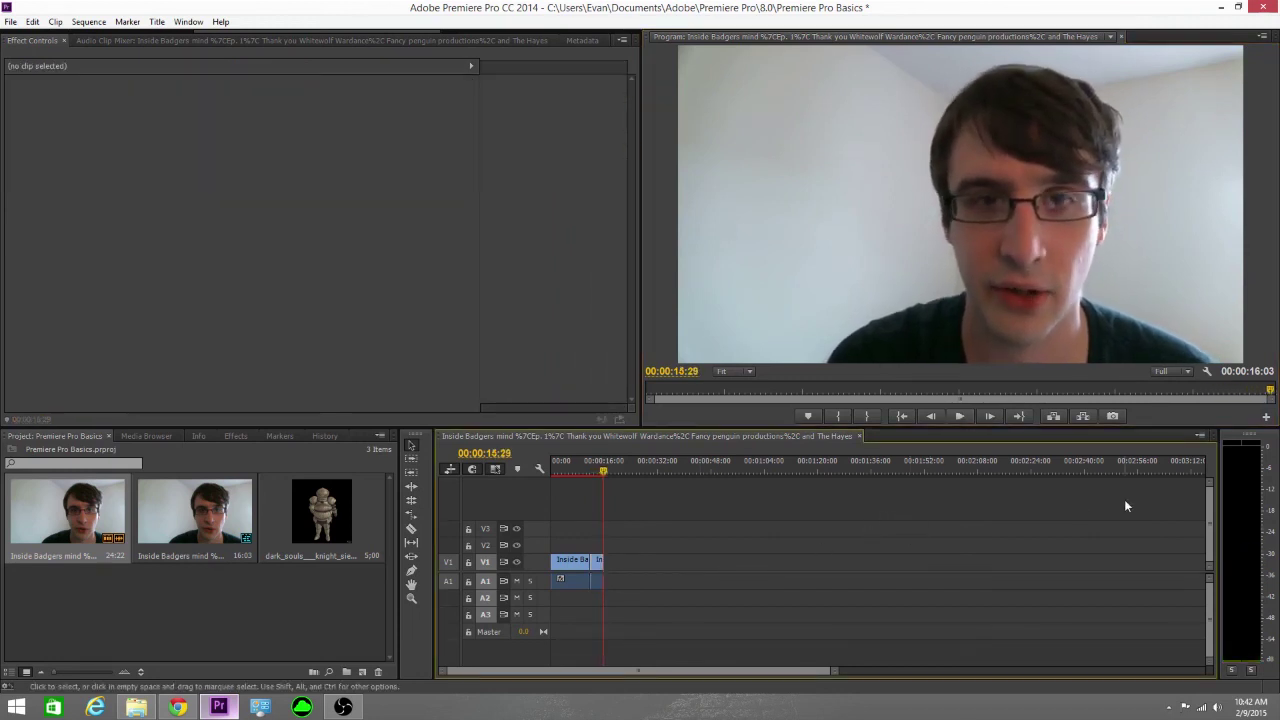